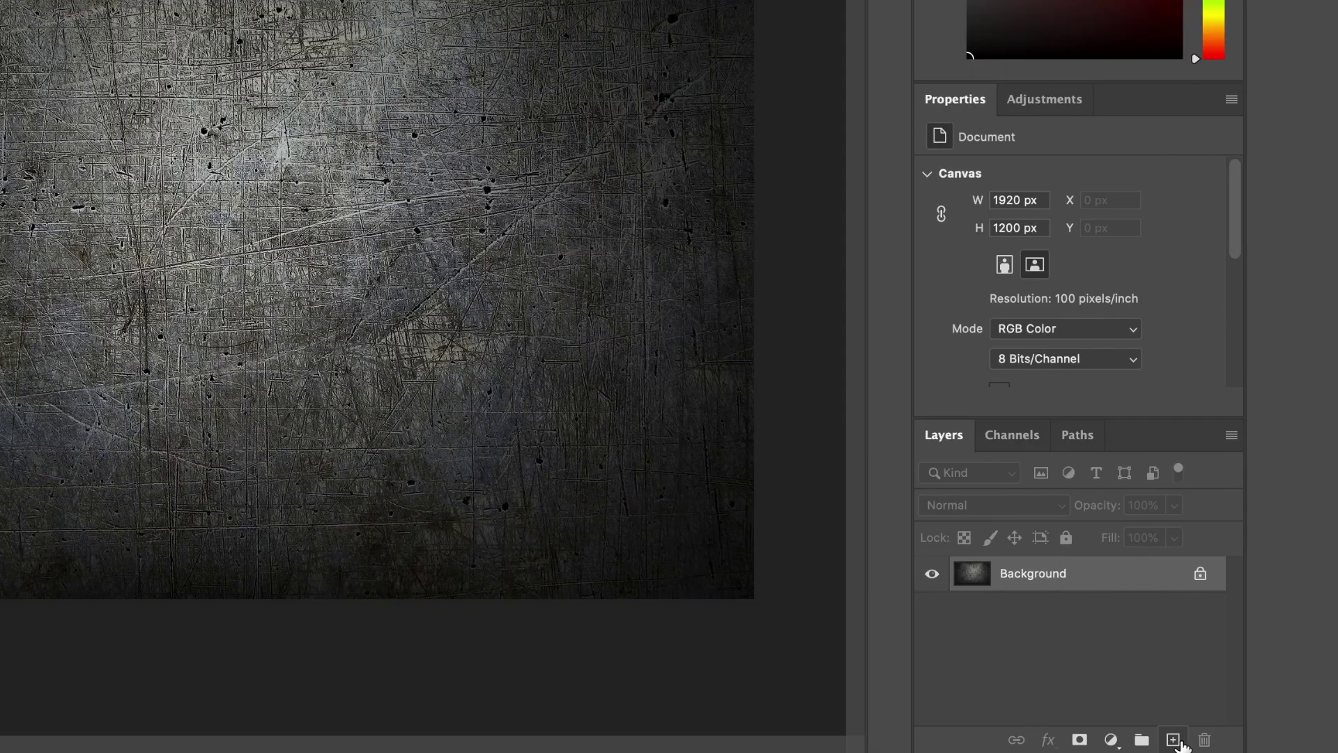
Add a new layer filled with solid black and lower its opacity to 37%.
{"action": "left_click", "coordinate": [1174, 740]}
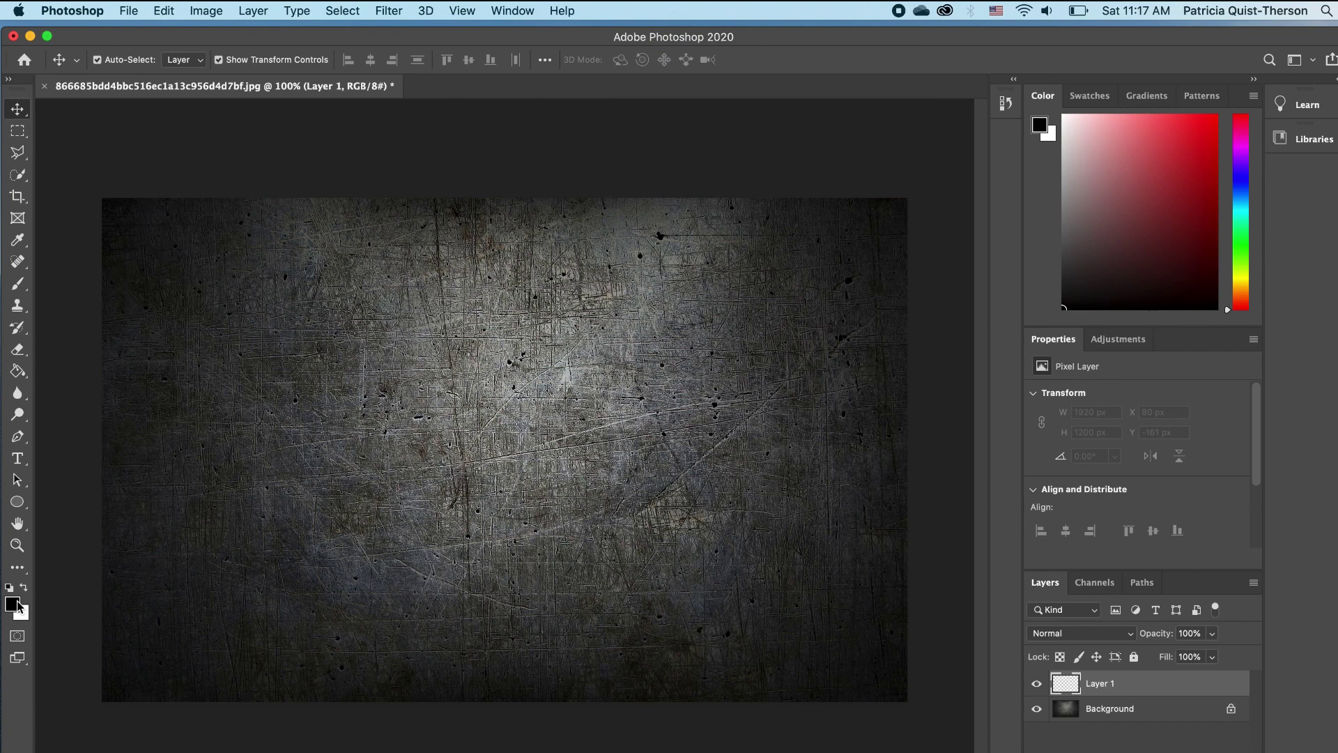
{"action": "left_click", "coordinate": [18, 374]}
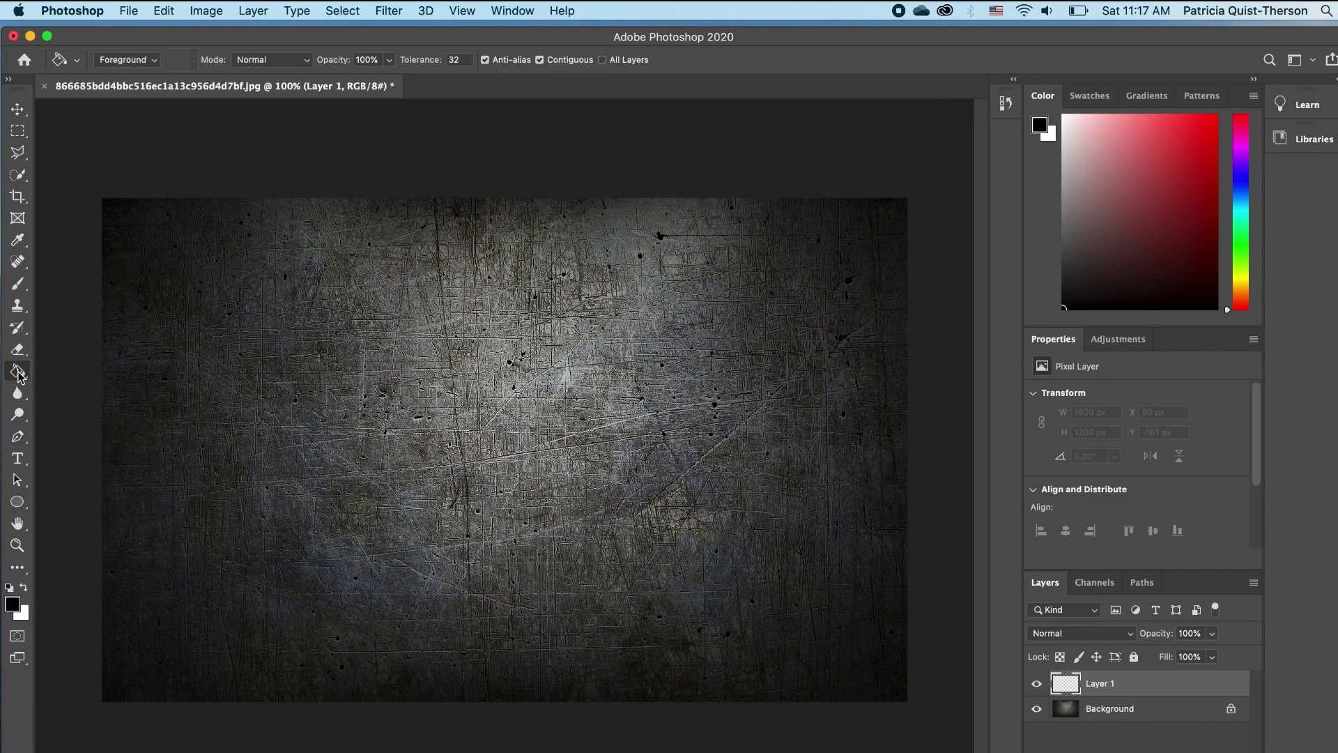
{"action": "left_click", "coordinate": [517, 462]}
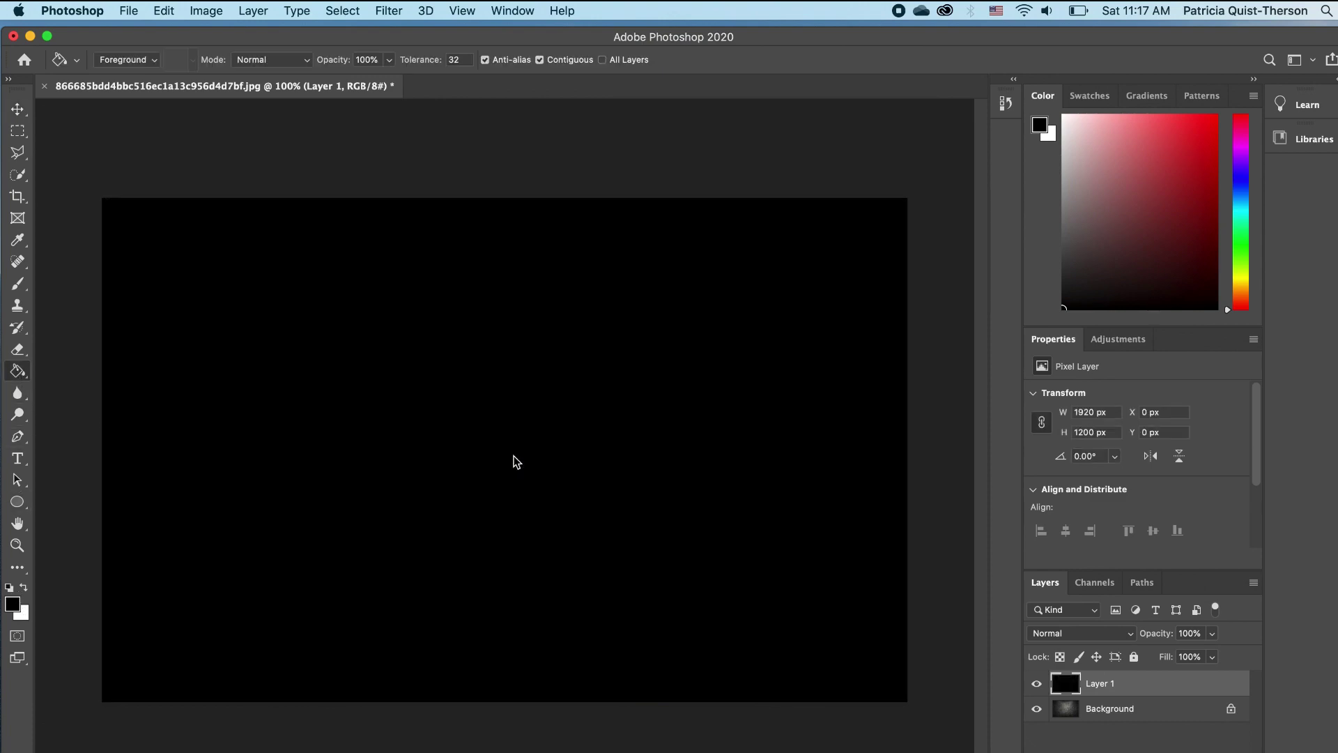
{"action": "left_click", "coordinate": [1213, 634]}
{"action": "left_click_drag", "start_coordinate": [1206, 655], "coordinate": [1163, 655]}
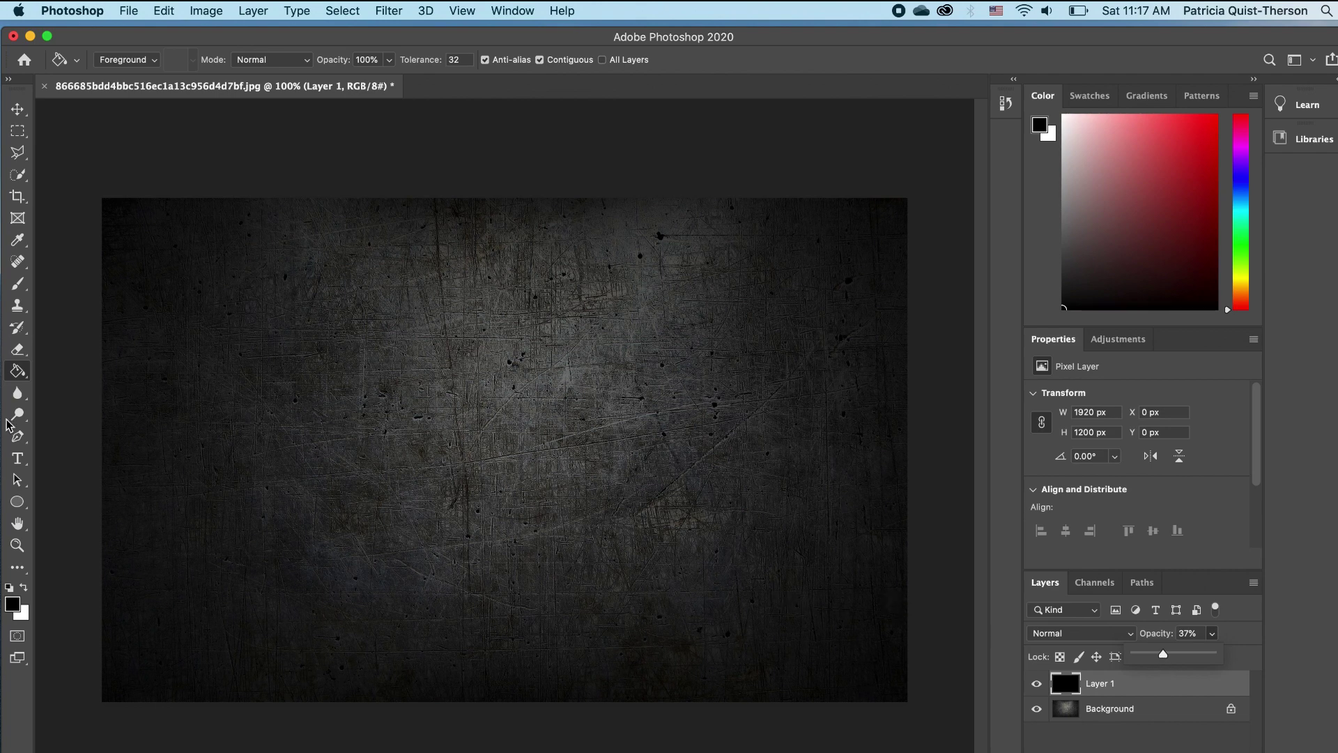
Type BLAZER on the canvas in white at 48 pt.
{"action": "left_click", "coordinate": [18, 458]}
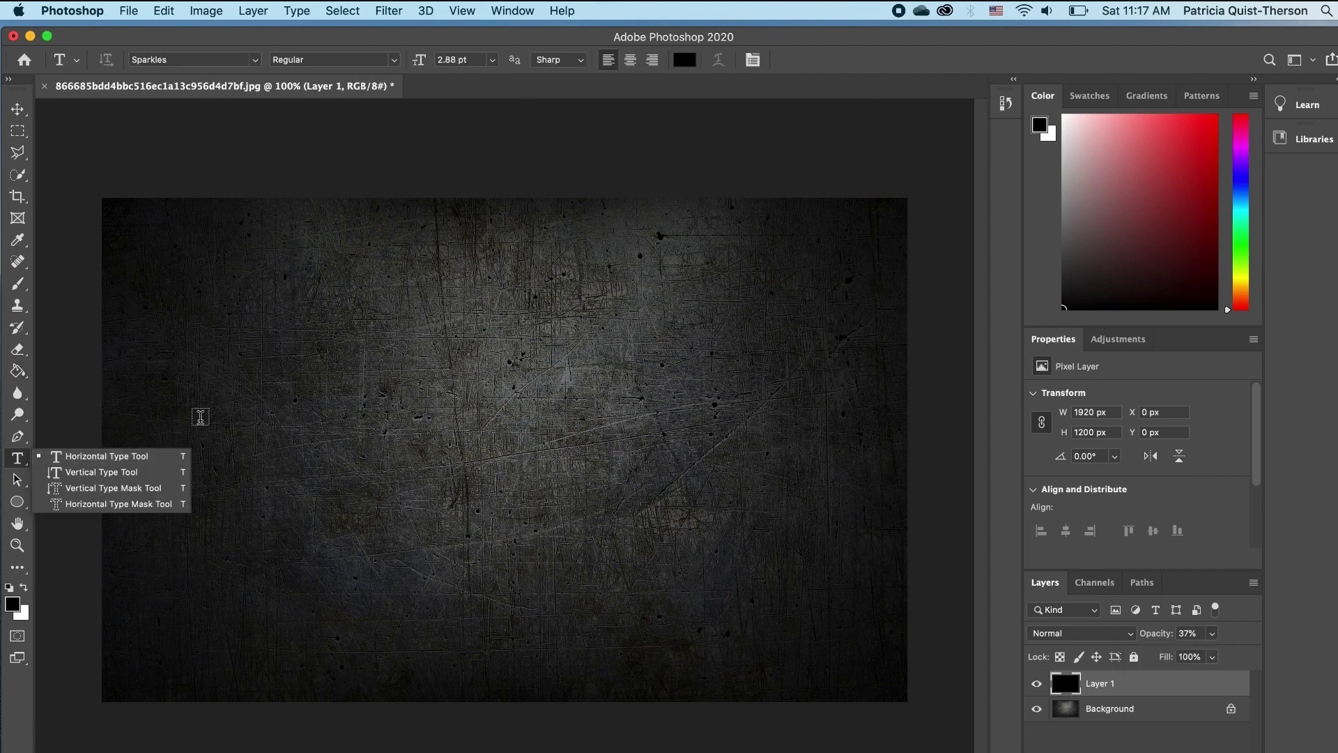
{"action": "left_click", "coordinate": [204, 422]}
{"action": "left_click", "coordinate": [205, 422]}
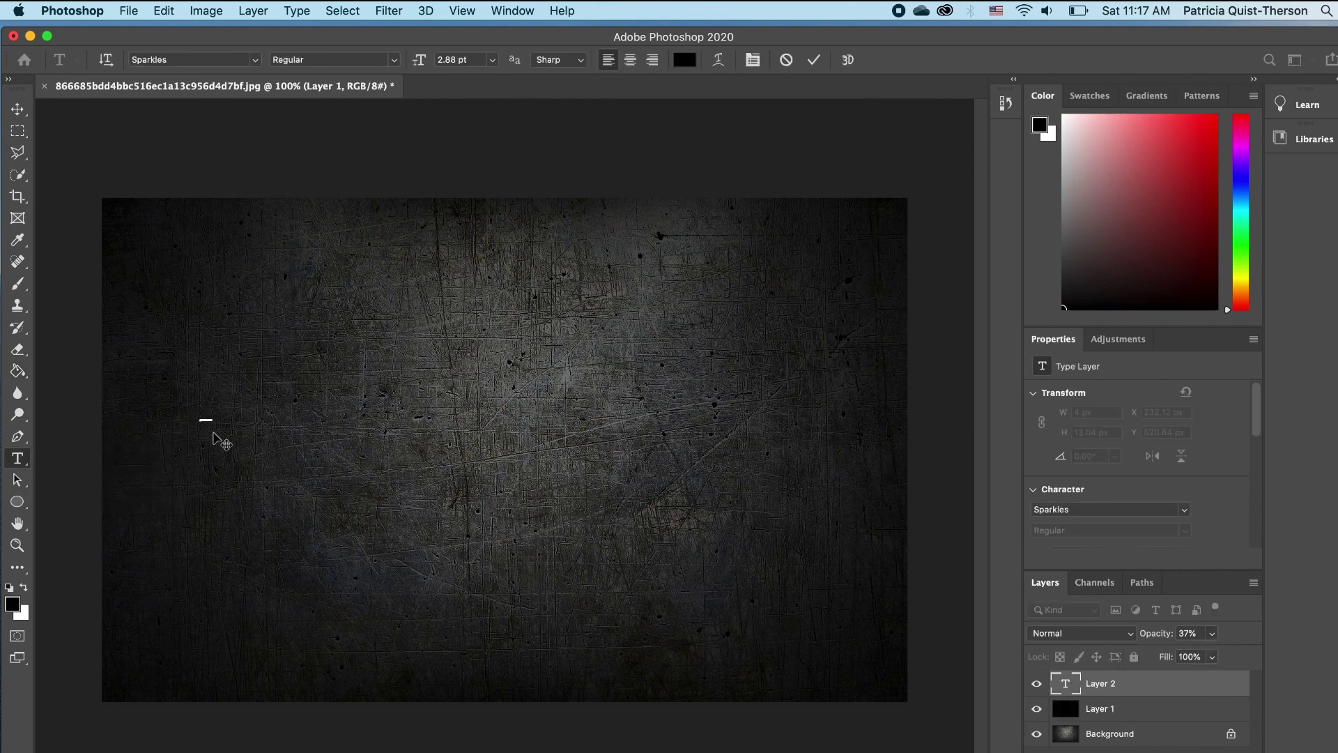
{"action": "left_click", "coordinate": [493, 61]}
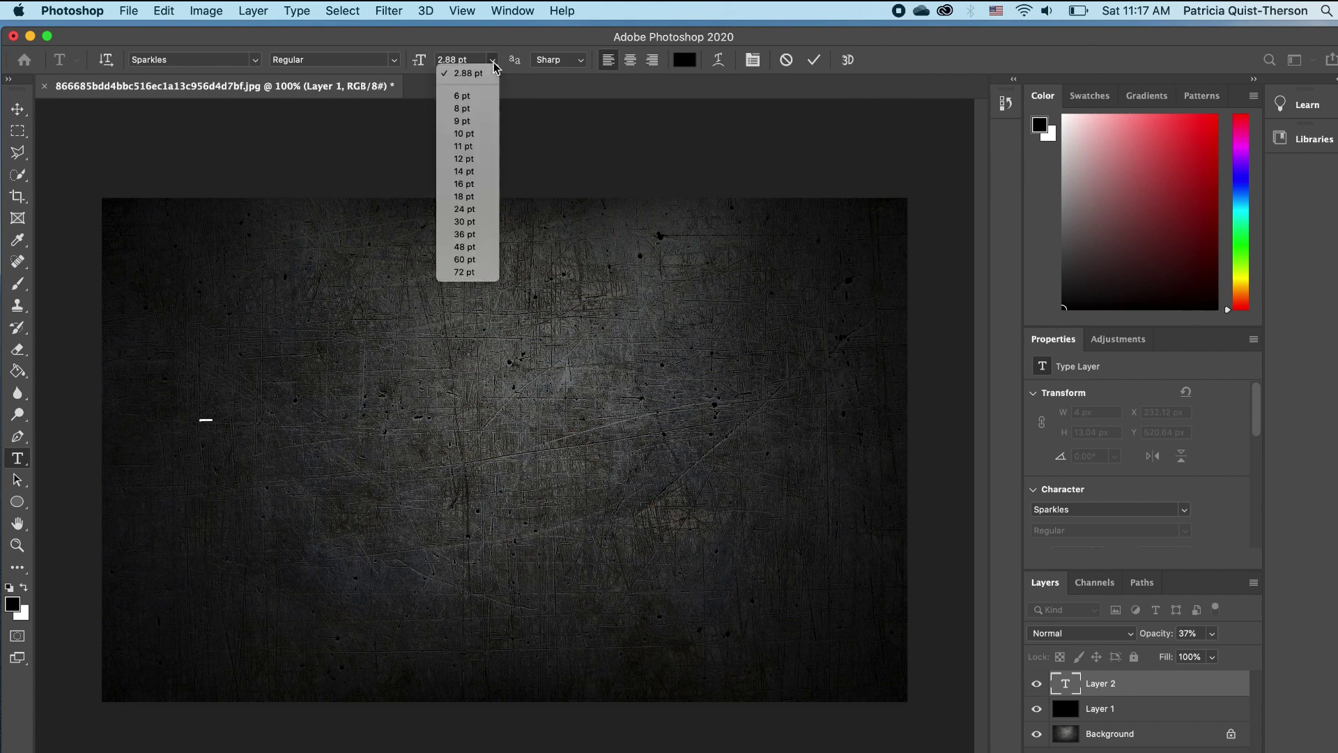
{"action": "left_click", "coordinate": [466, 249]}
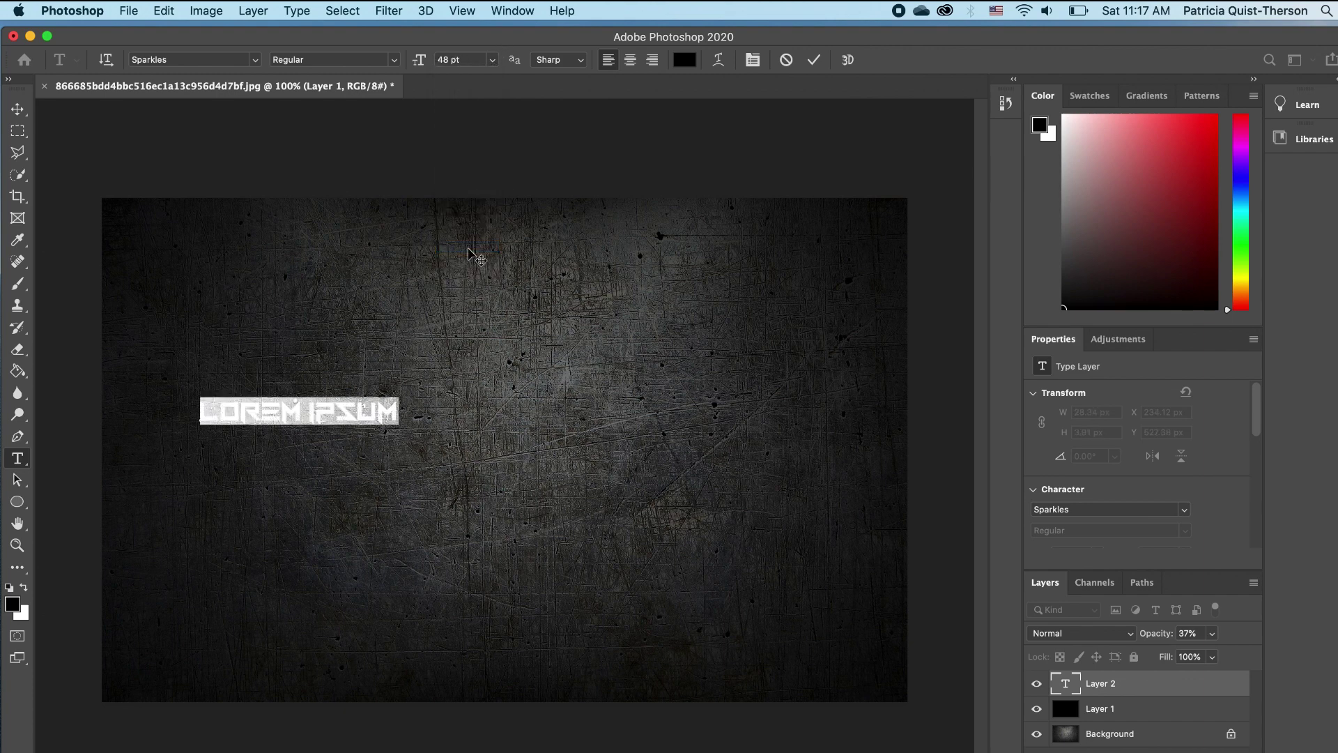
{"action": "left_click", "coordinate": [24, 589]}
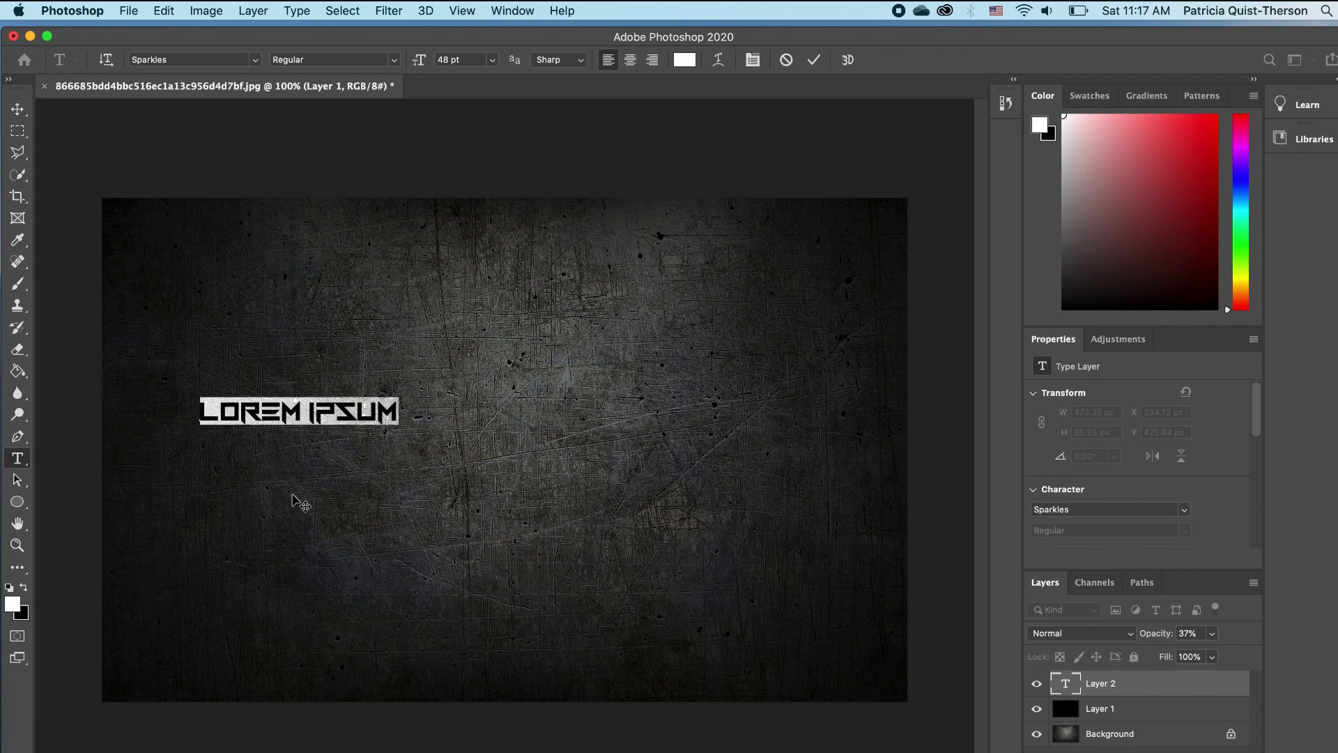
{"action": "type", "text": "BL"}
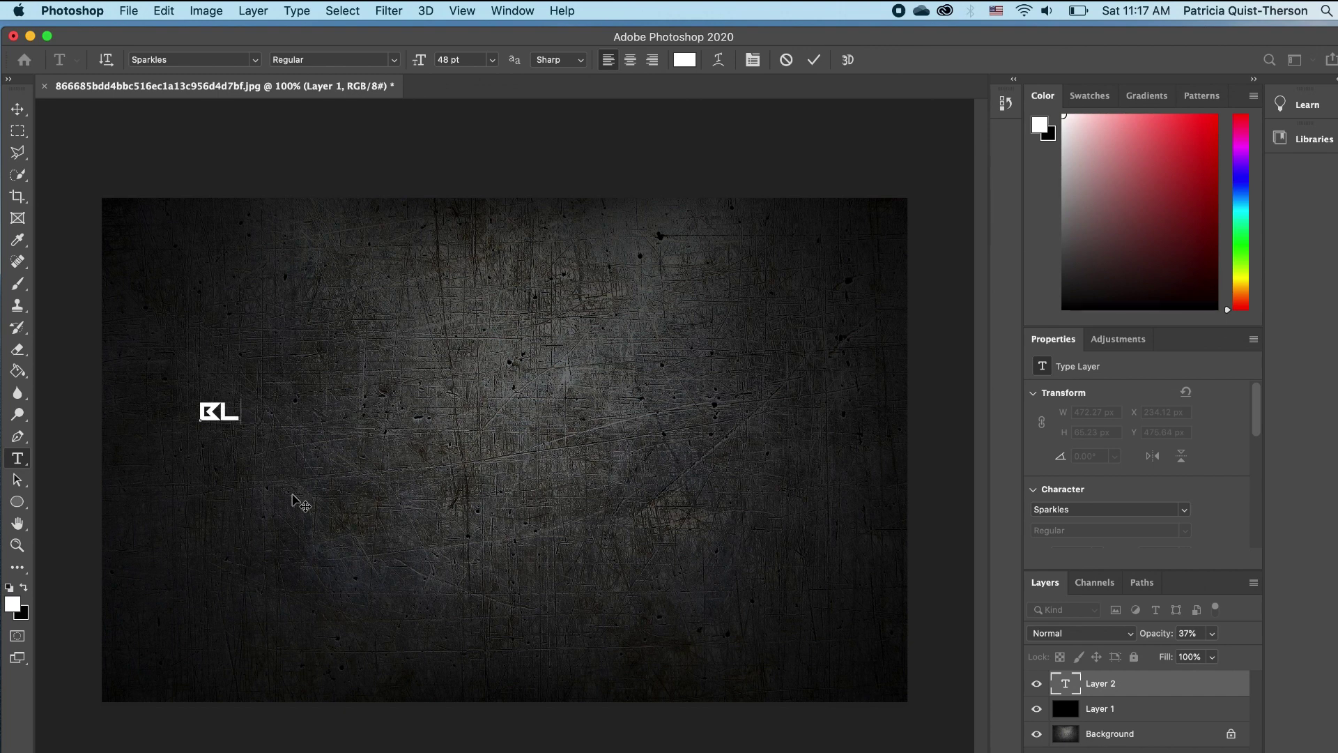
{"action": "type", "text": "AZER"}
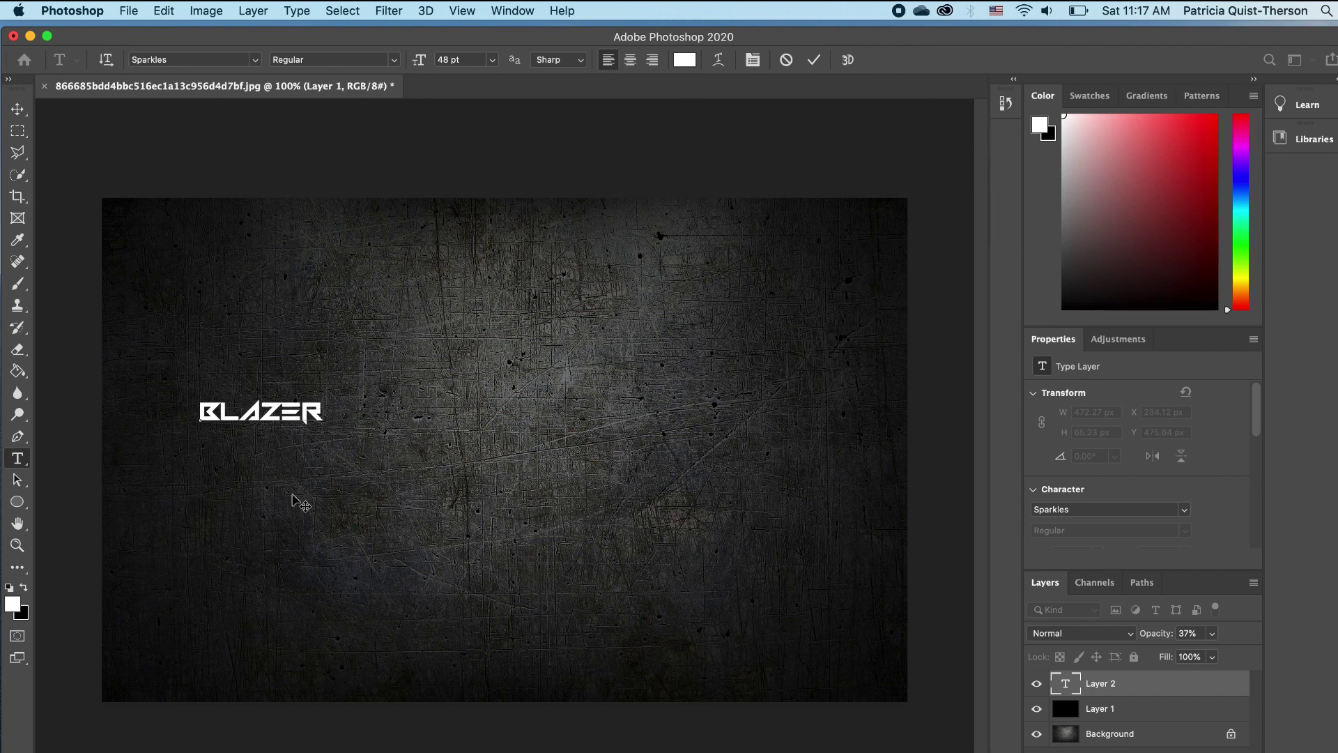
Scale BLAZER up with Free Transform and centre it over the darkened metal.
{"action": "left_click", "coordinate": [19, 110]}
{"action": "left_click_drag", "start_coordinate": [323, 400], "coordinate": [864, 293]}
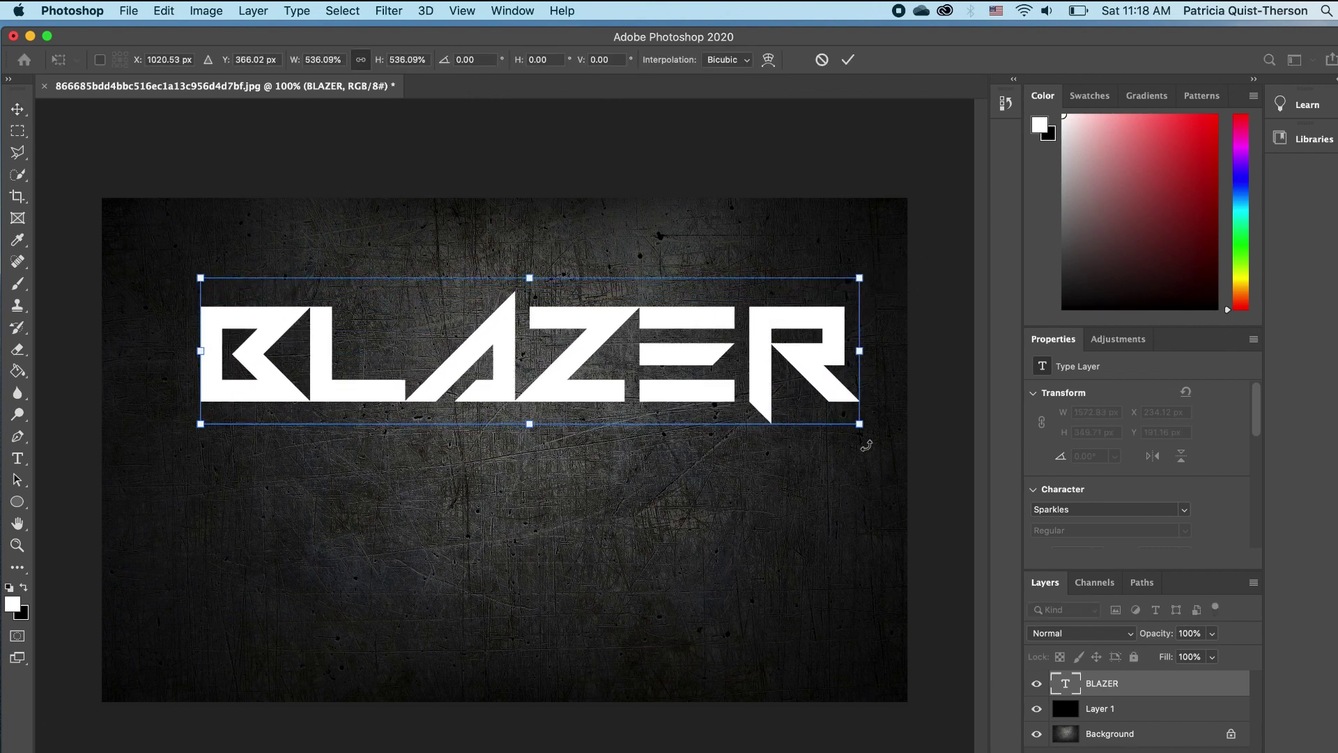
{"action": "left_click_drag", "start_coordinate": [863, 428], "coordinate": [913, 474]}
{"action": "left_click_drag", "start_coordinate": [785, 408], "coordinate": [732, 490]}
{"action": "left_click_drag", "start_coordinate": [868, 357], "coordinate": [875, 345]}
{"action": "left_click_drag", "start_coordinate": [563, 431], "coordinate": [566, 434]}
{"action": "key", "text": "Return"}
{"action": "left_click", "coordinate": [644, 283]}
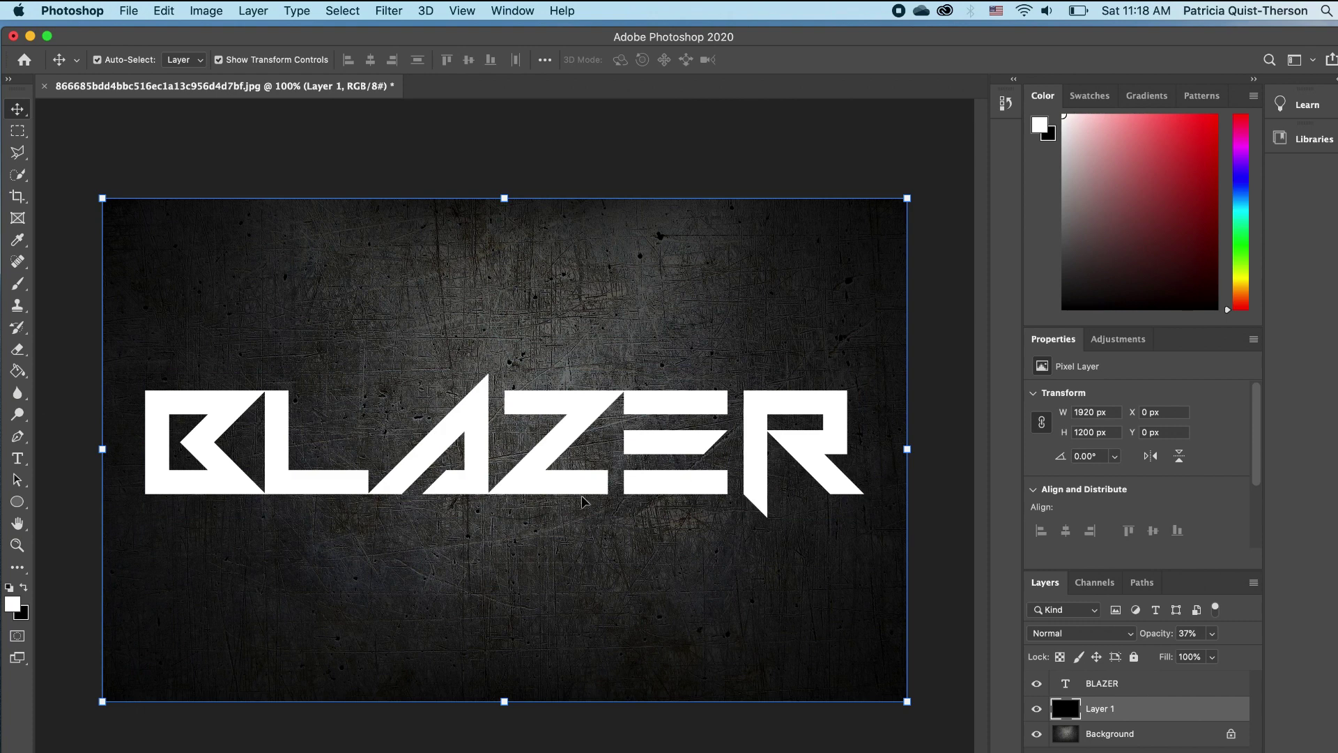
Recolour every letter of BLAZER to dark red b10303.
{"action": "left_click", "coordinate": [17, 458]}
{"action": "left_click_drag", "start_coordinate": [851, 451], "coordinate": [102, 353]}
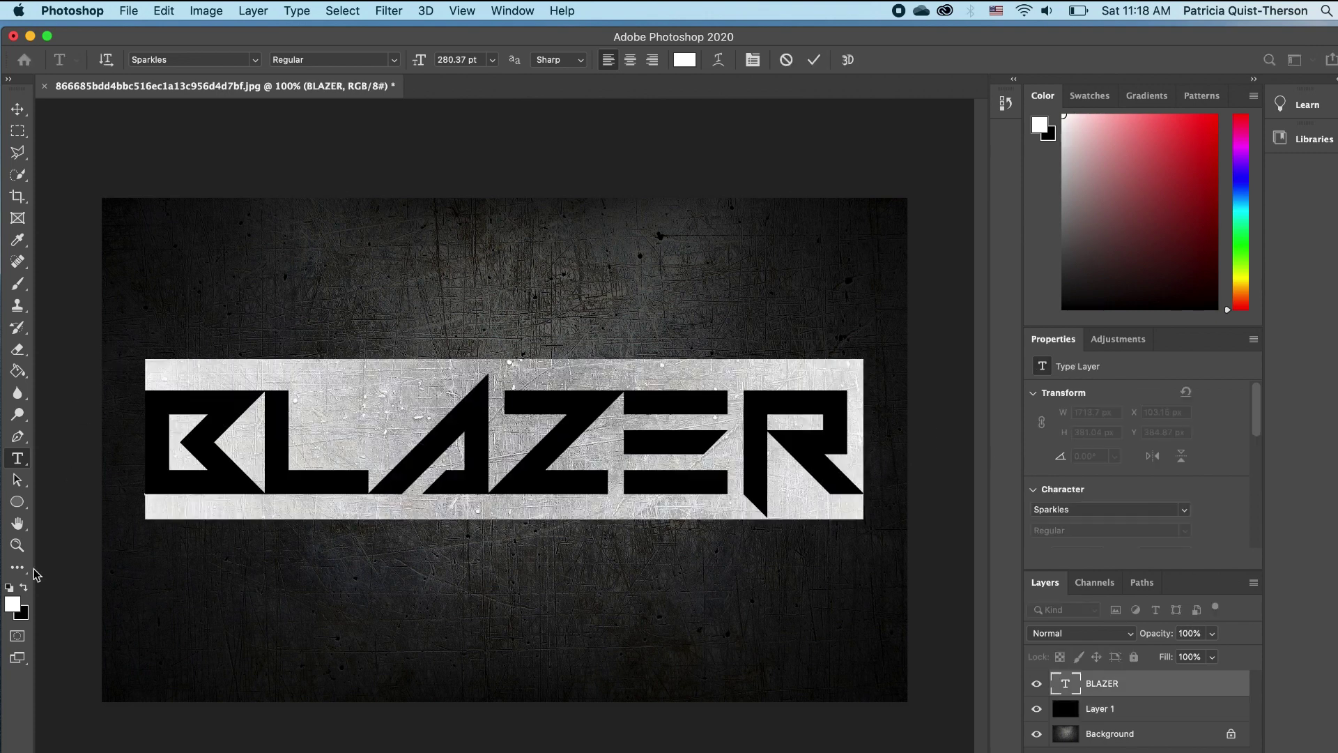
{"action": "left_click", "coordinate": [13, 604]}
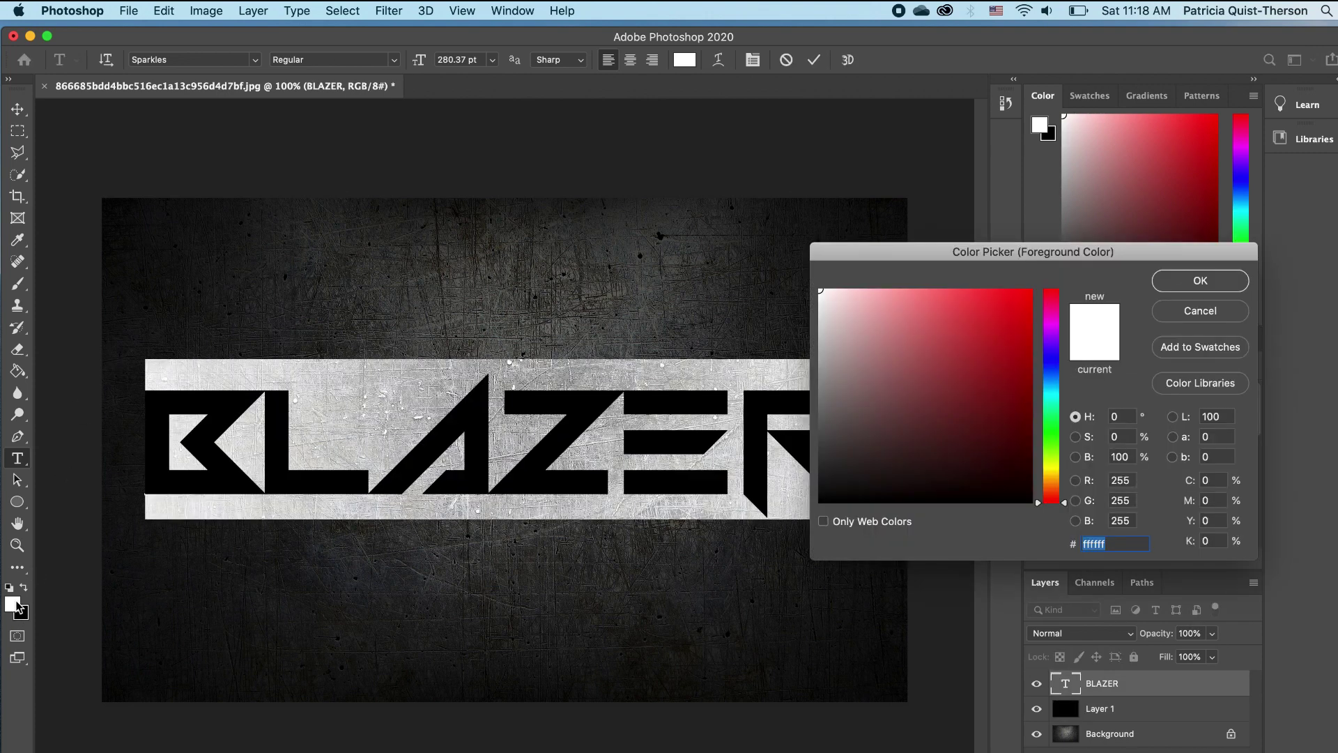
{"action": "left_click", "coordinate": [1028, 354]}
{"action": "left_click", "coordinate": [1190, 280]}
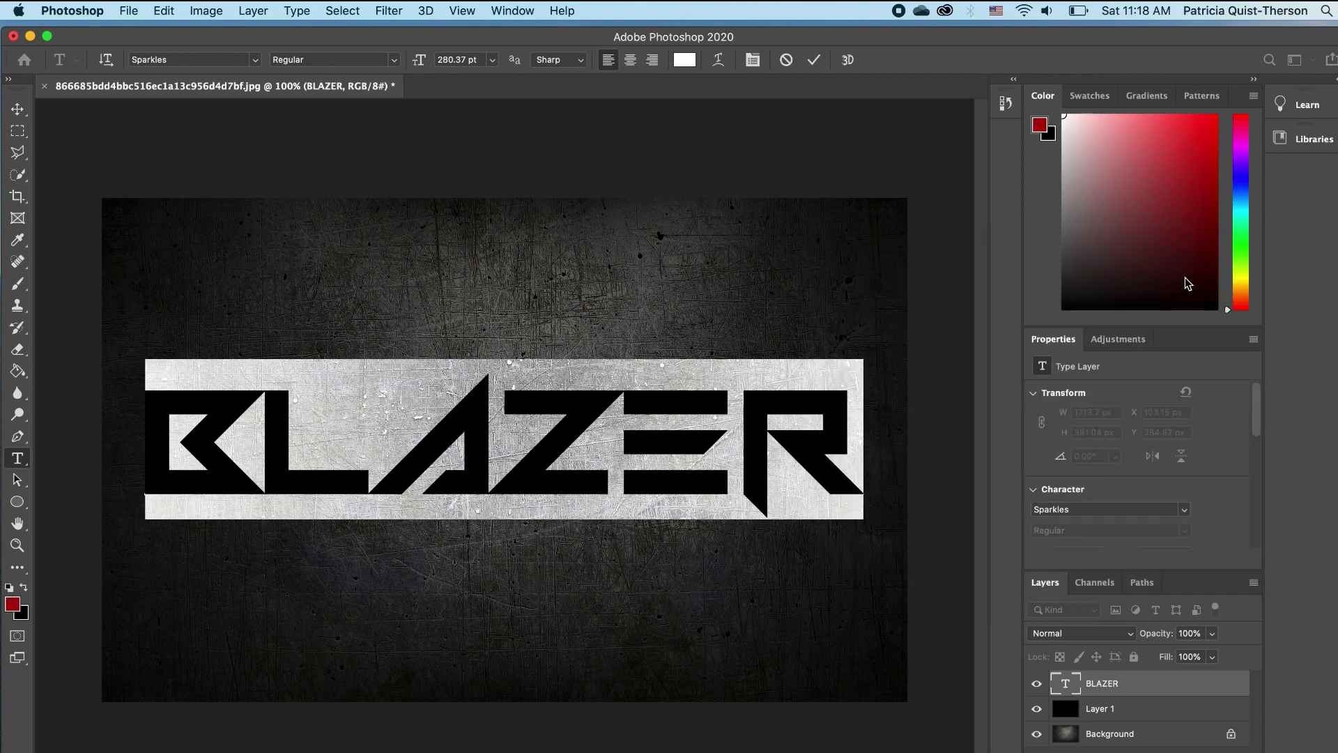
{"action": "left_click", "coordinate": [18, 108]}
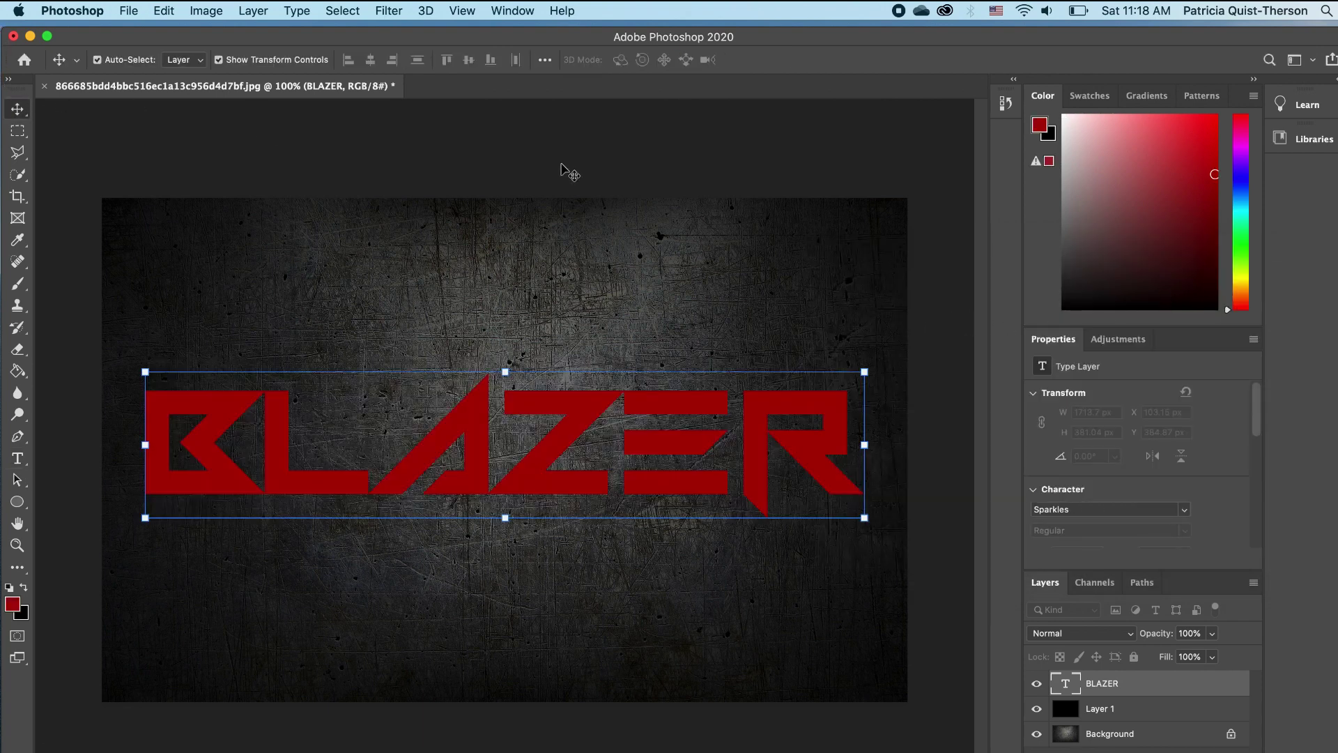
{"action": "left_click", "coordinate": [934, 555]}
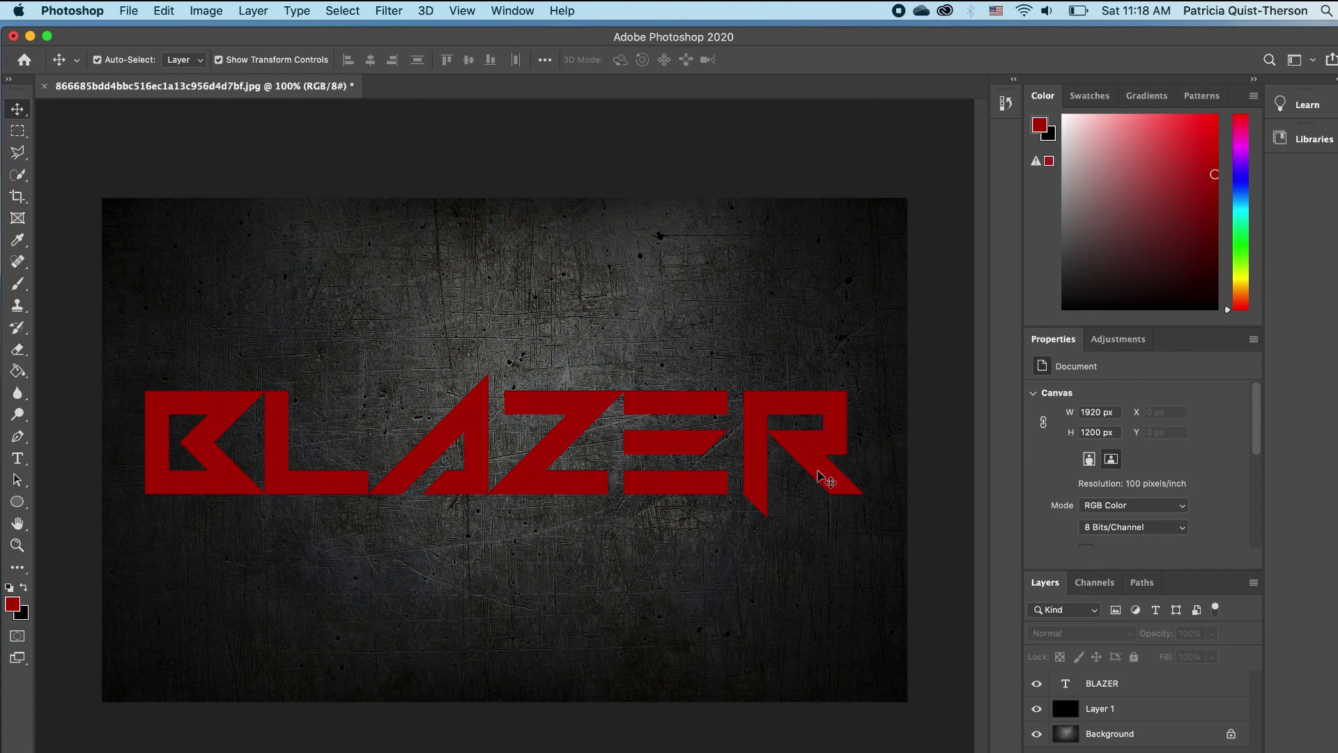
{"action": "left_click", "coordinate": [826, 475]}
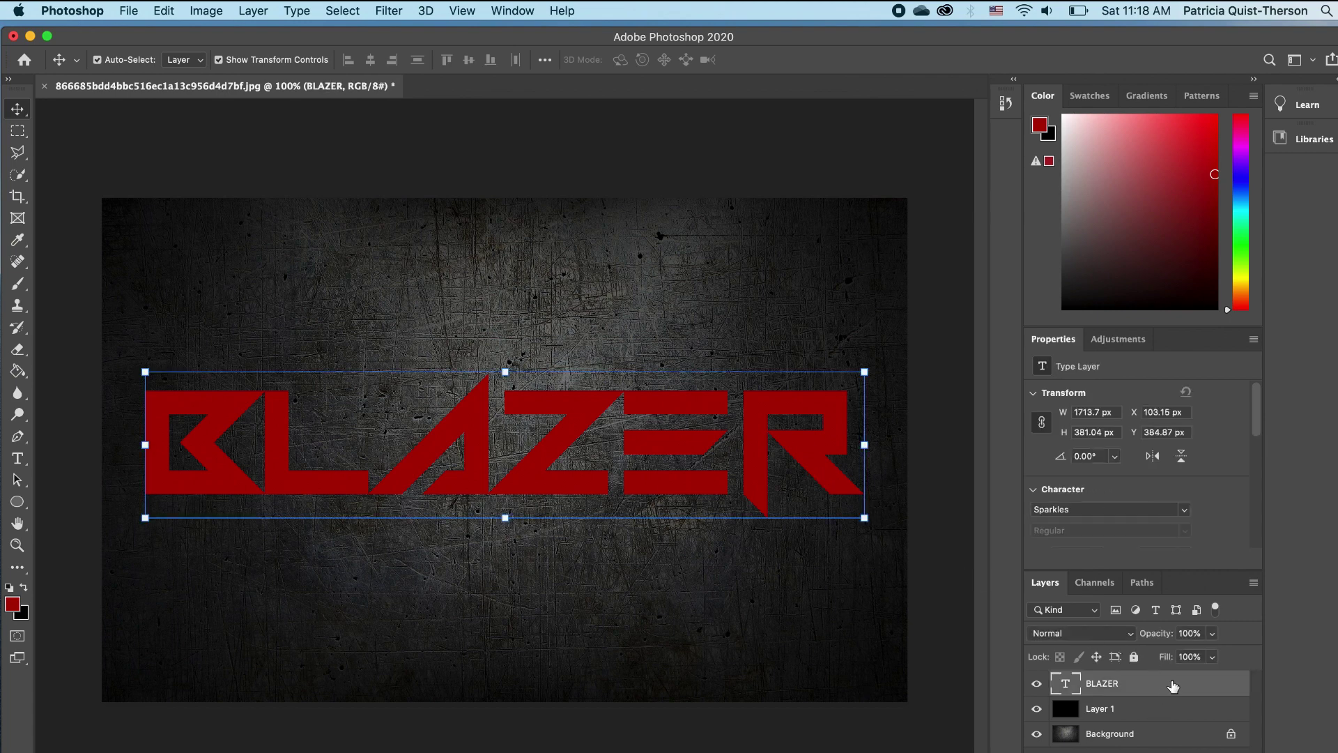
Duplicate BLAZER, hide the original text layer, and convert the copy to a shape.
{"action": "key", "text": "super+j"}
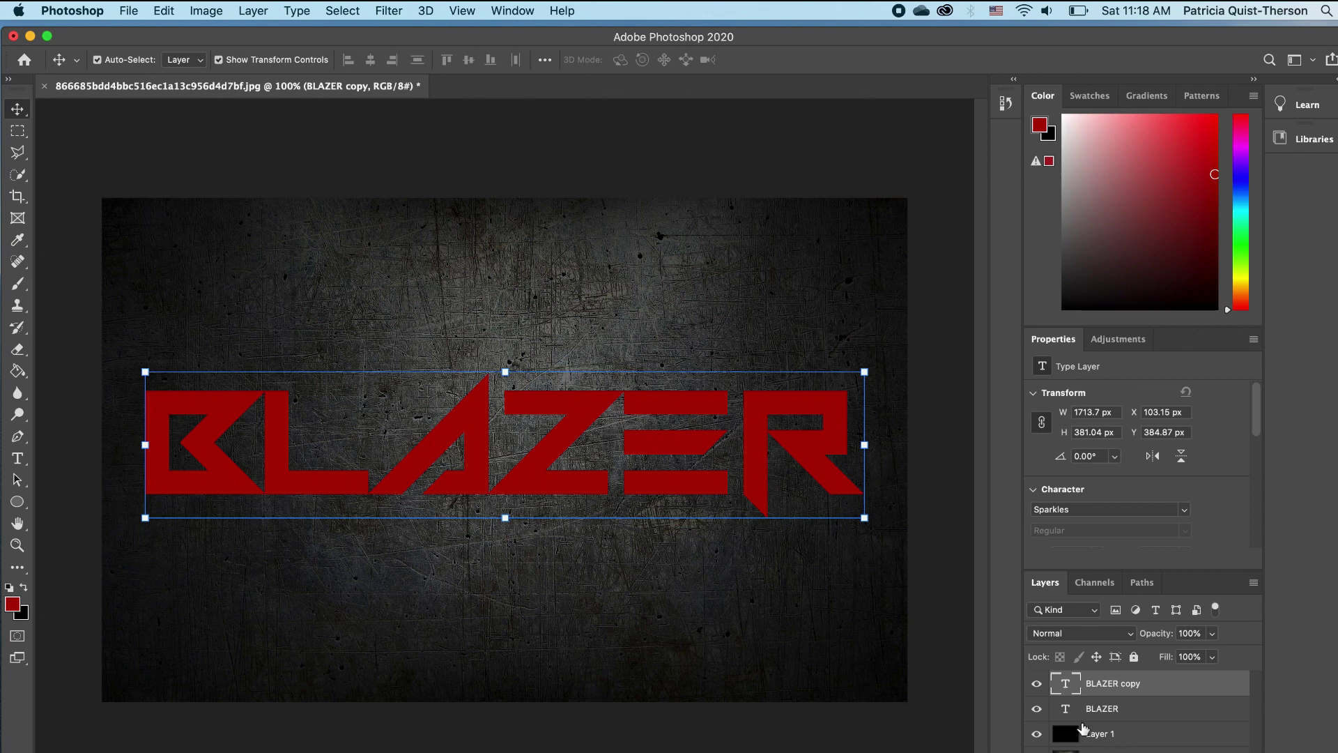
{"action": "left_click", "coordinate": [1036, 709]}
{"action": "right_click", "coordinate": [1156, 687]}
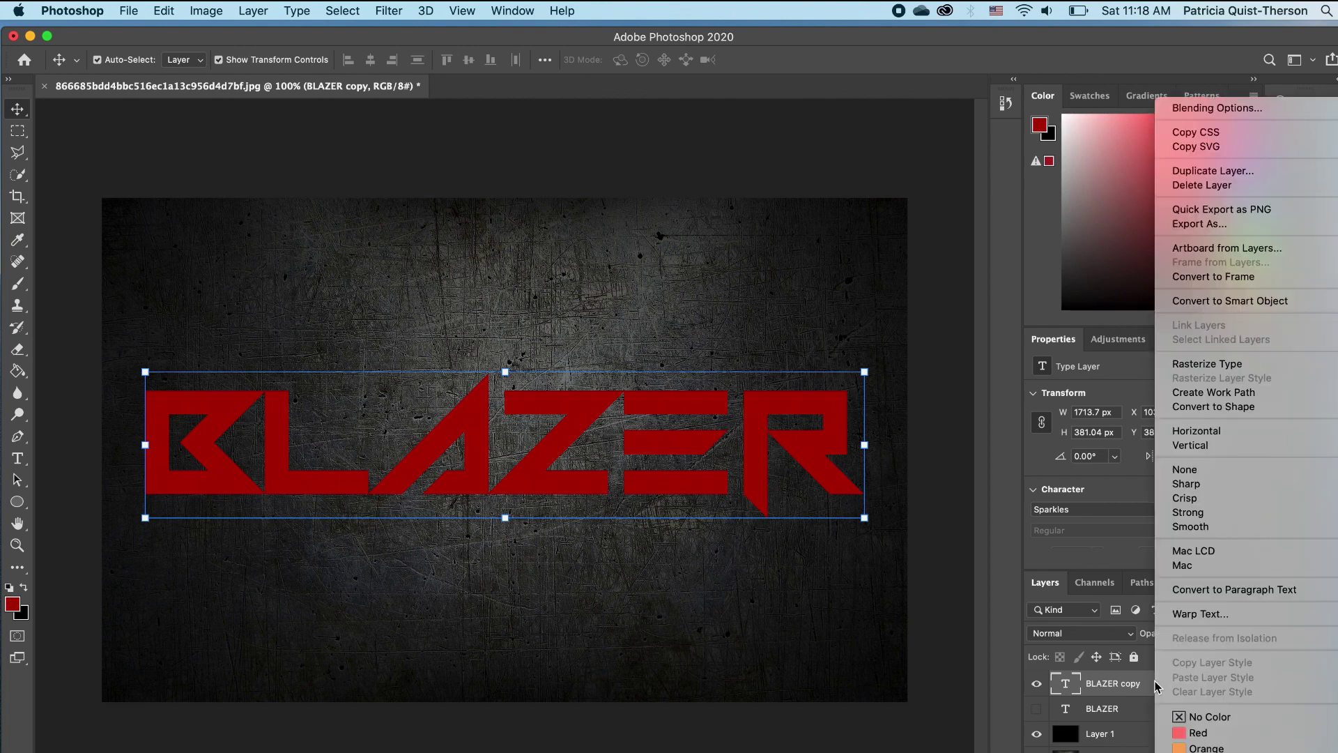
{"action": "left_click", "coordinate": [1248, 408]}
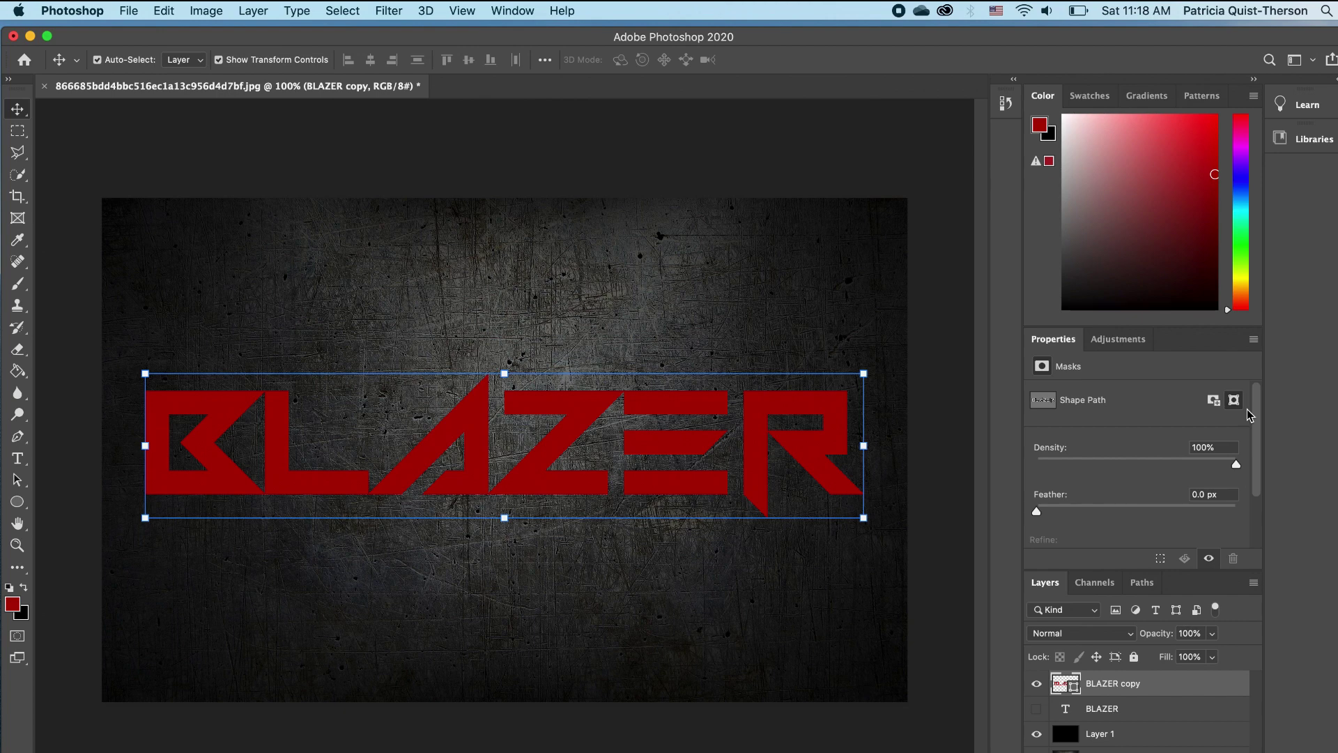
Set the BLAZER copy layer's fill to 0%.
{"action": "left_click", "coordinate": [1212, 657]}
{"action": "left_click_drag", "start_coordinate": [1212, 679], "coordinate": [1143, 686]}
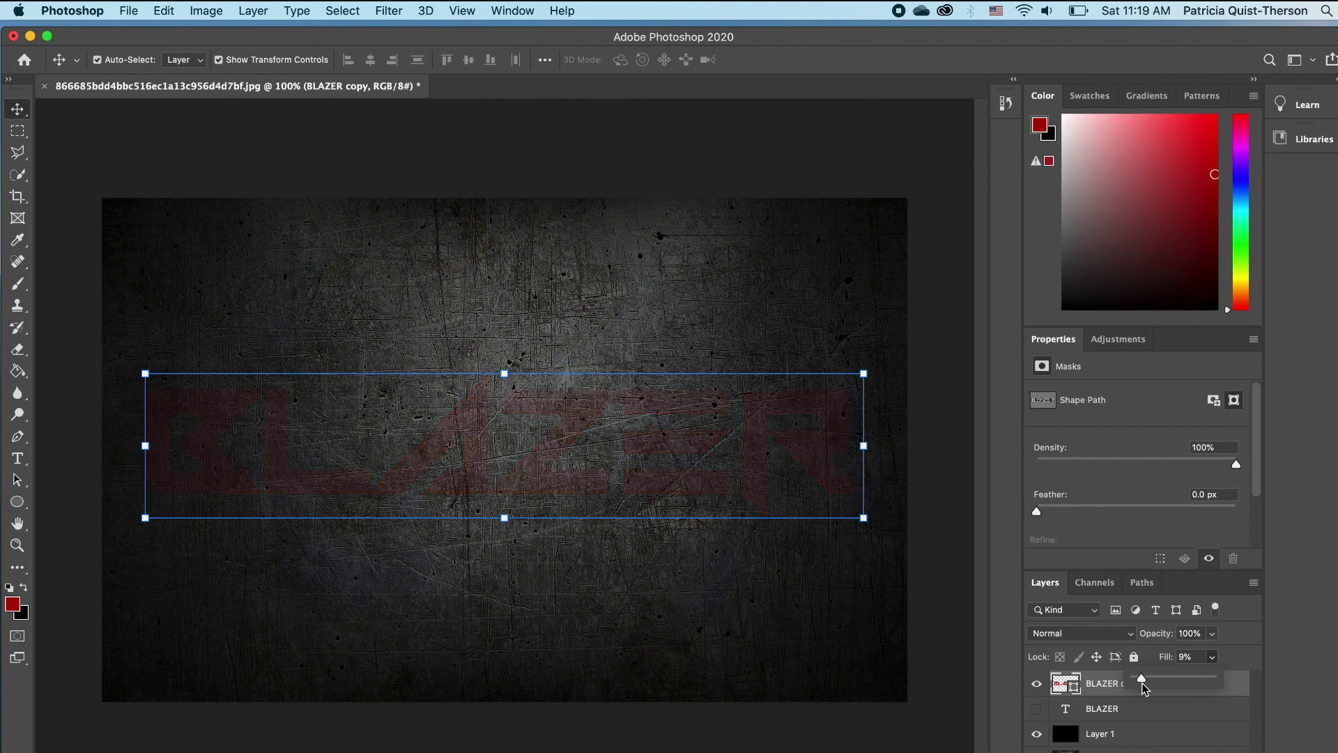
{"action": "left_click_drag", "start_coordinate": [1144, 687], "coordinate": [1123, 674]}
Give the BLAZER copy shape a white stroke 10 px wide.
{"action": "left_click", "coordinate": [18, 484]}
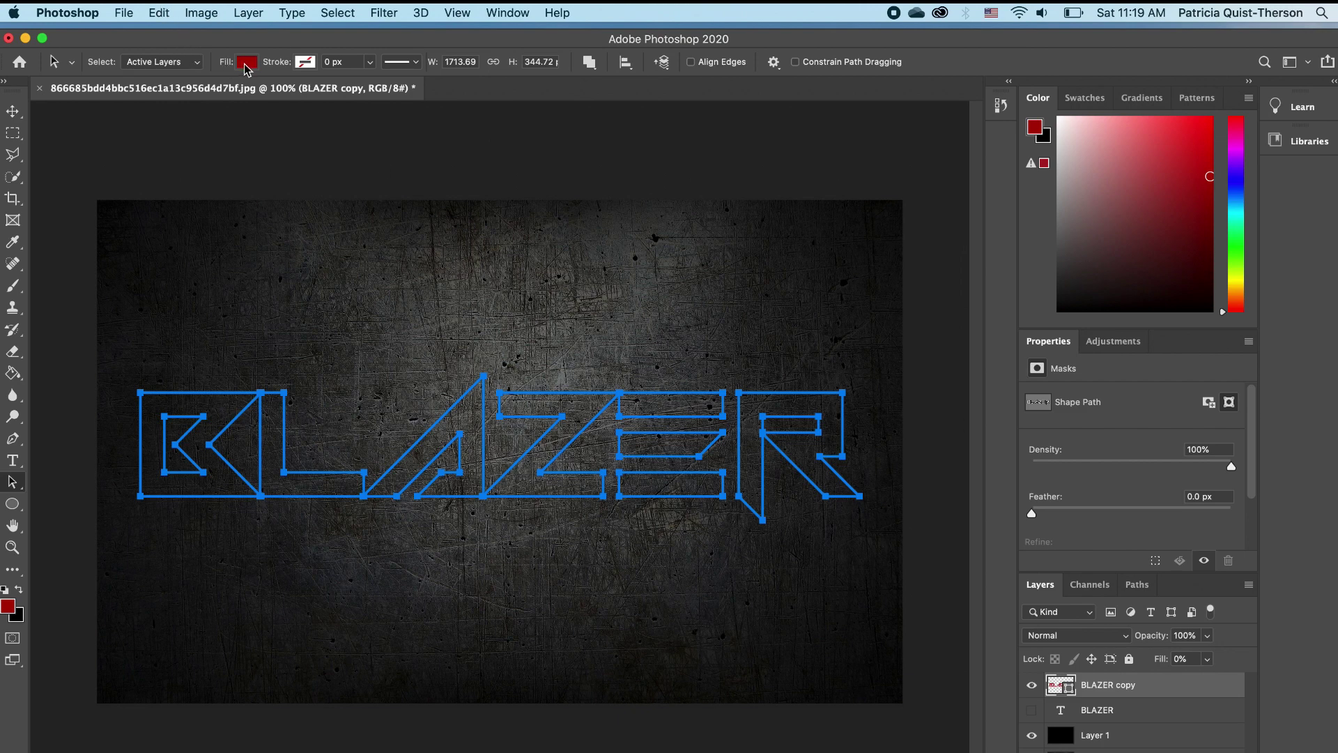
{"action": "left_click", "coordinate": [311, 65]}
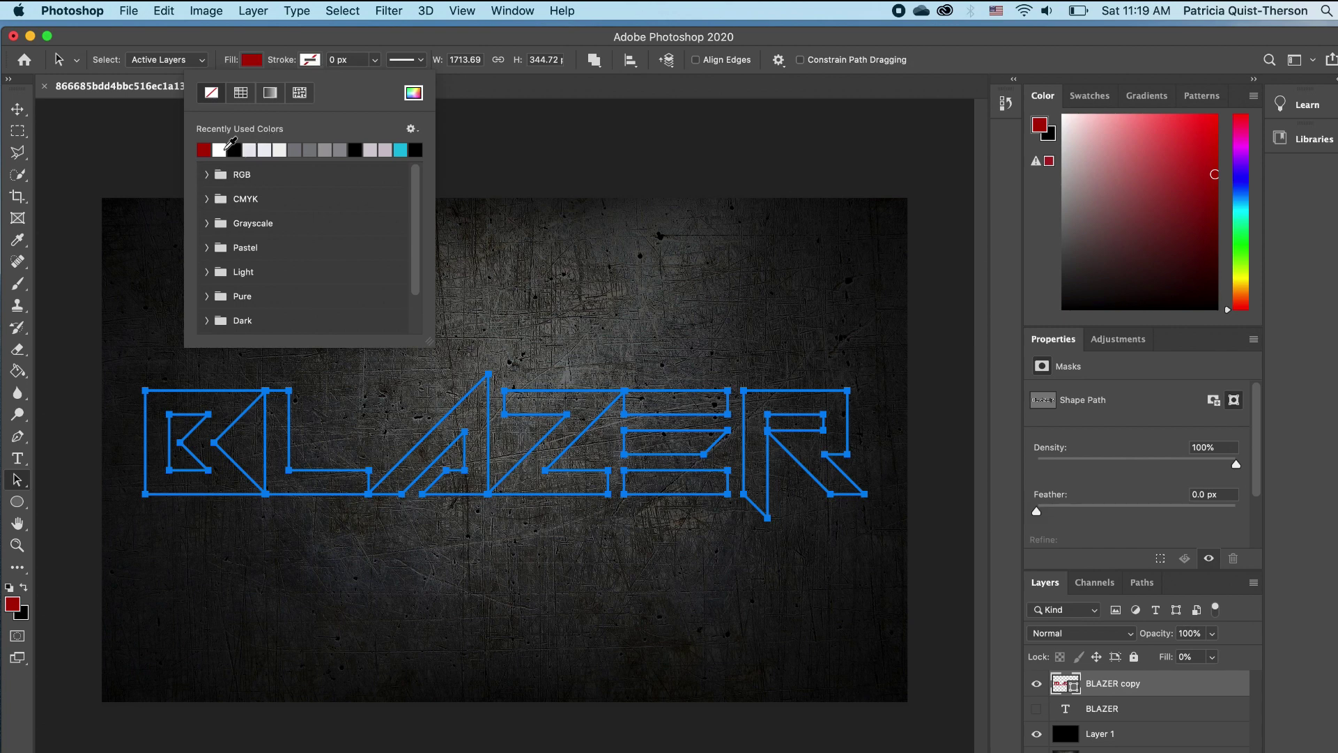
{"action": "left_click", "coordinate": [220, 150]}
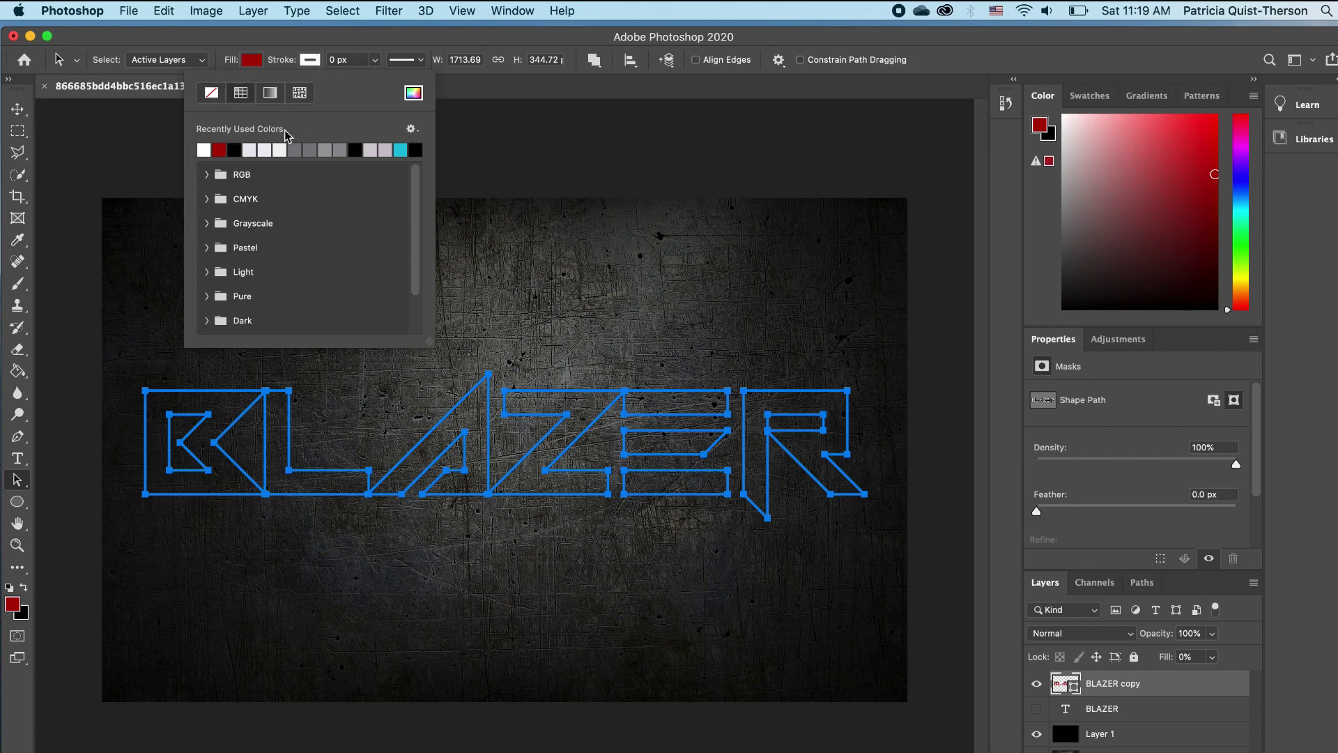
{"action": "left_click", "coordinate": [417, 61]}
{"action": "left_click", "coordinate": [357, 59]}
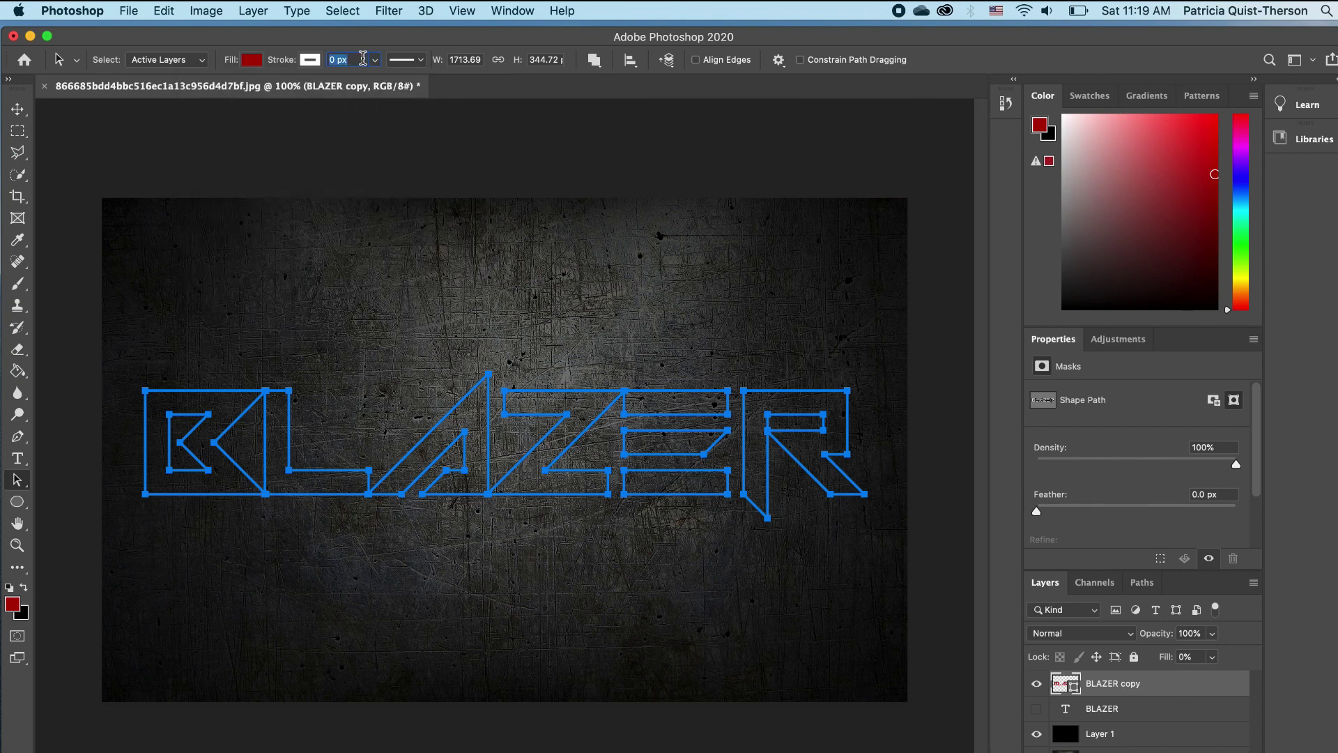
{"action": "type", "text": "10"}
{"action": "key", "text": "Return"}
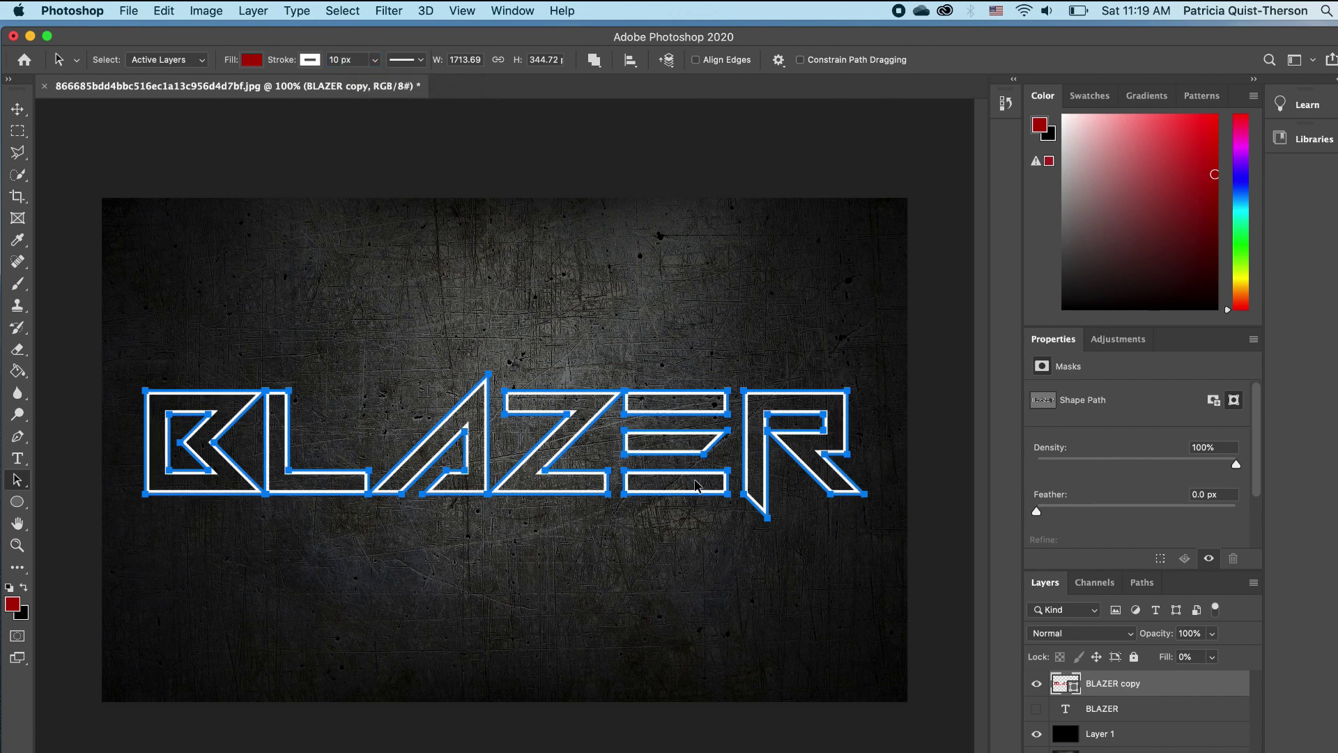
{"action": "left_click", "coordinate": [422, 63]}
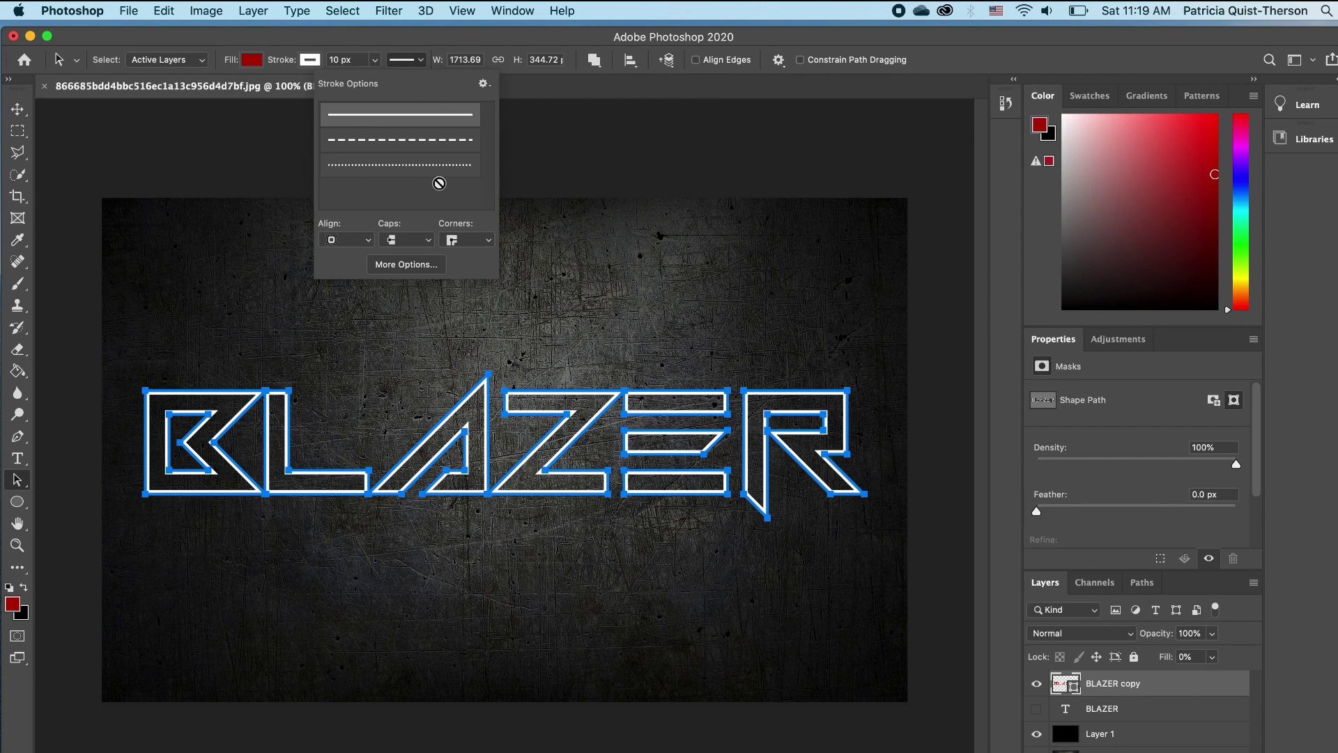
Align the white stroke to Center on the letter paths, then deselect the shape.
{"action": "left_click", "coordinate": [335, 243]}
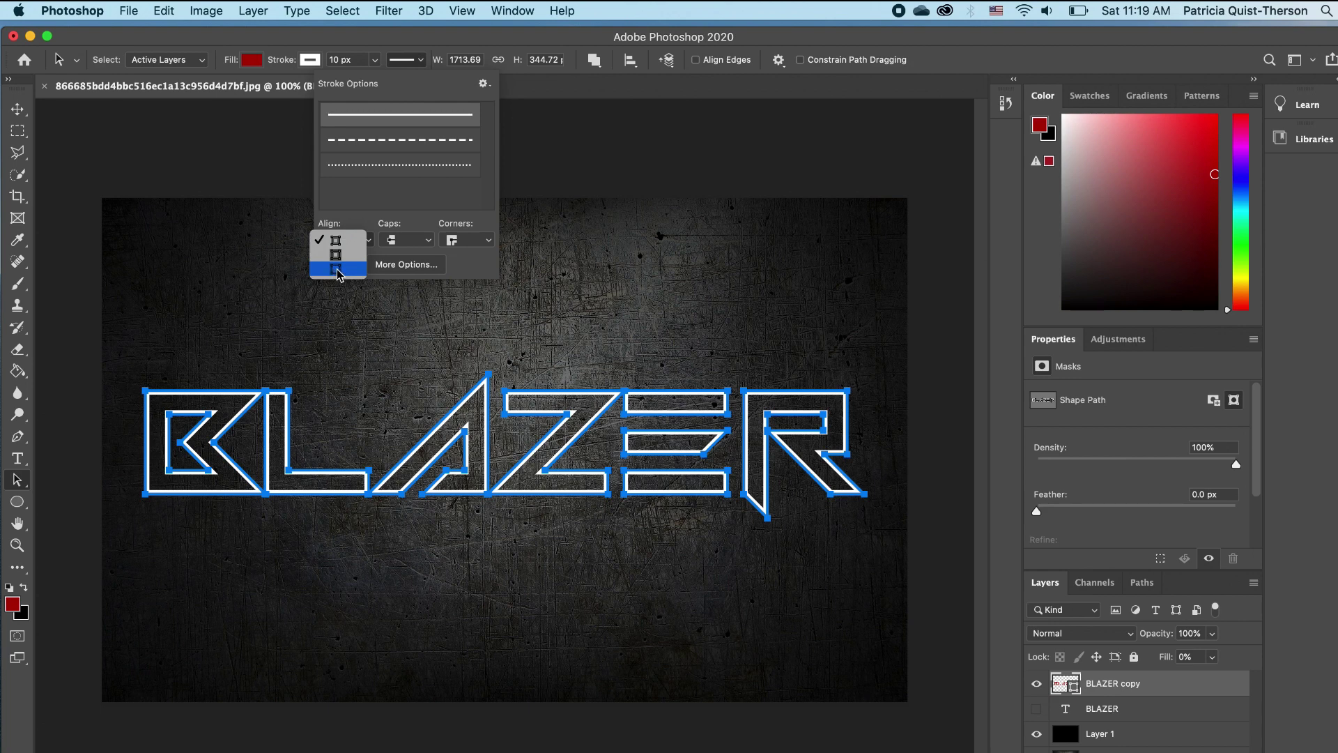
{"action": "left_click", "coordinate": [338, 272]}
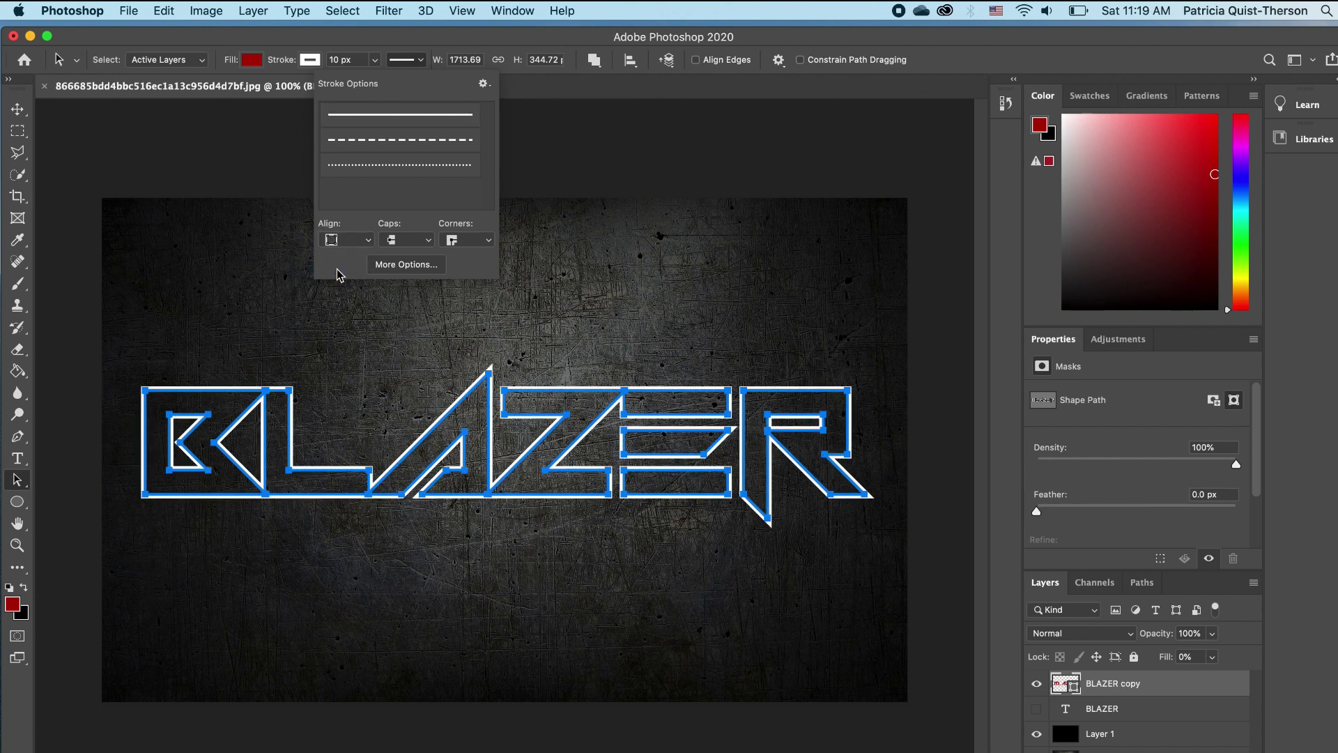
{"action": "left_click", "coordinate": [486, 243]}
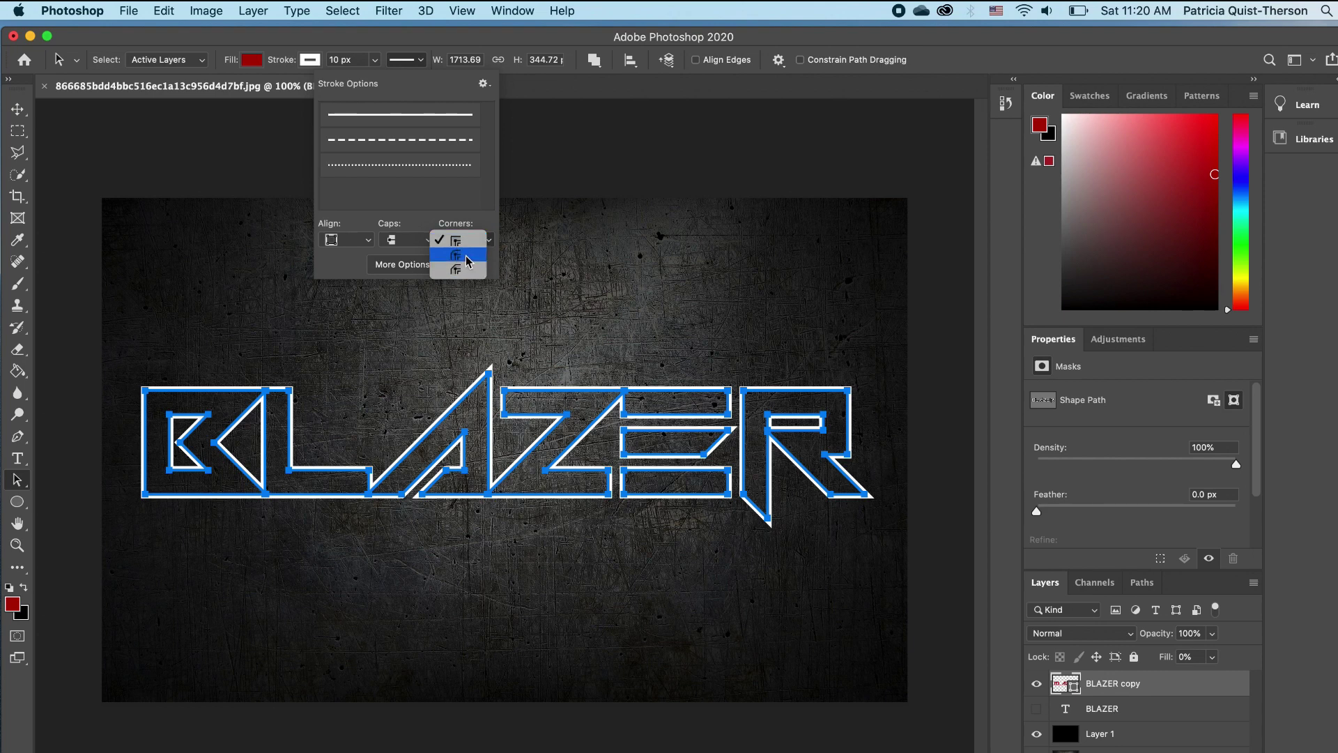
{"action": "left_click", "coordinate": [457, 240]}
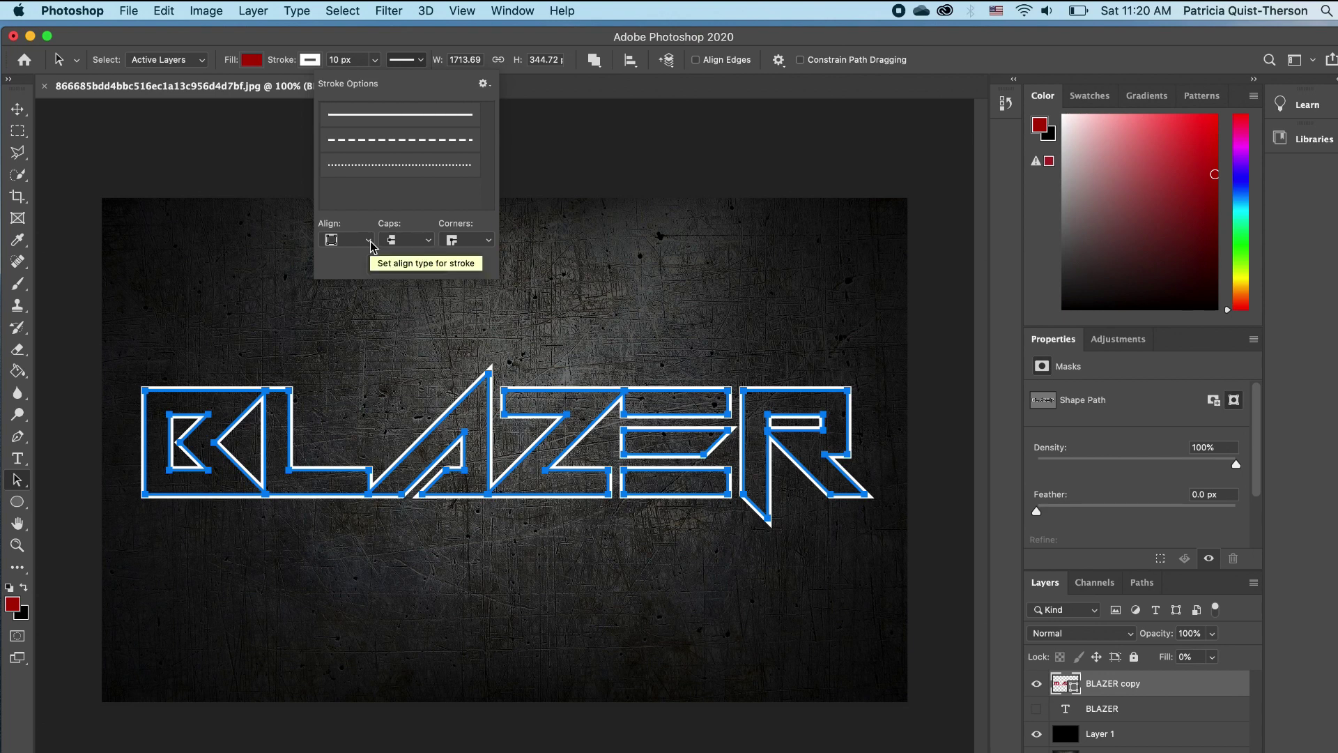
{"action": "left_click", "coordinate": [371, 242]}
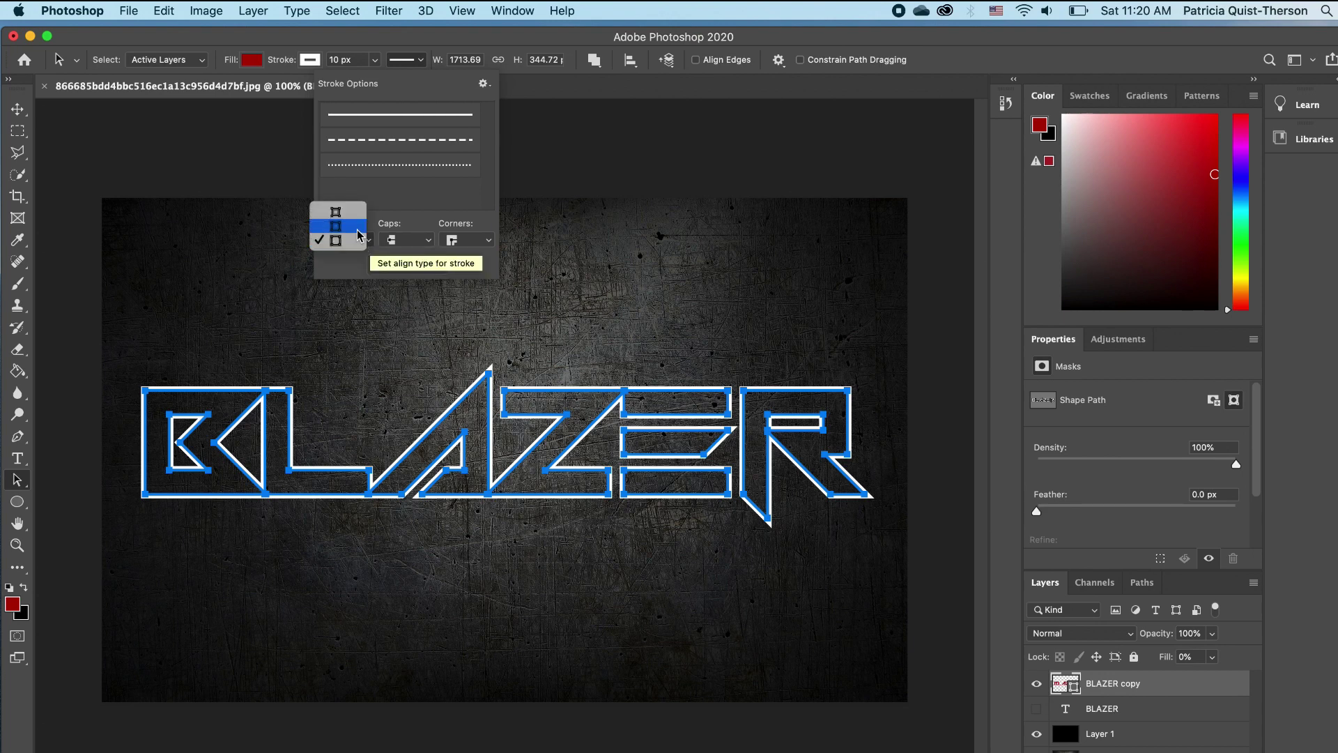
{"action": "left_click", "coordinate": [357, 230]}
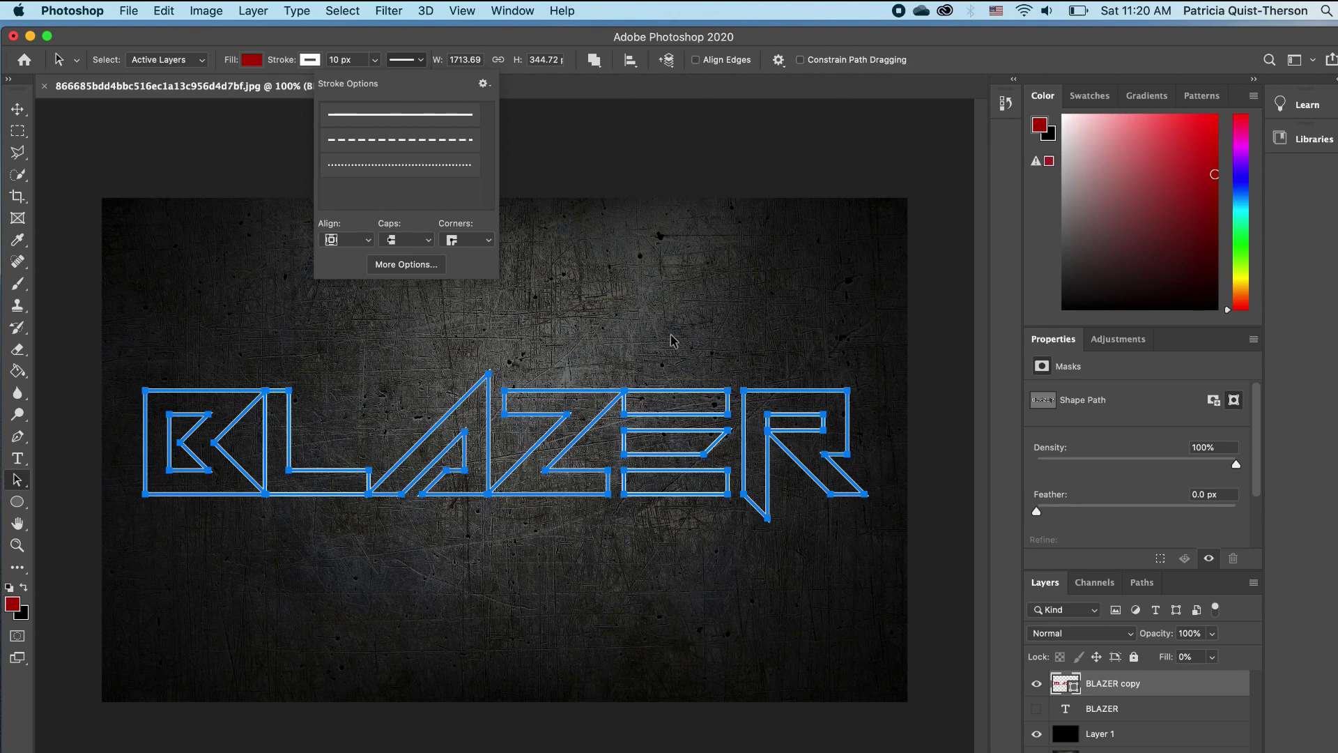
{"action": "key", "text": "v"}
{"action": "left_click", "coordinate": [927, 439]}
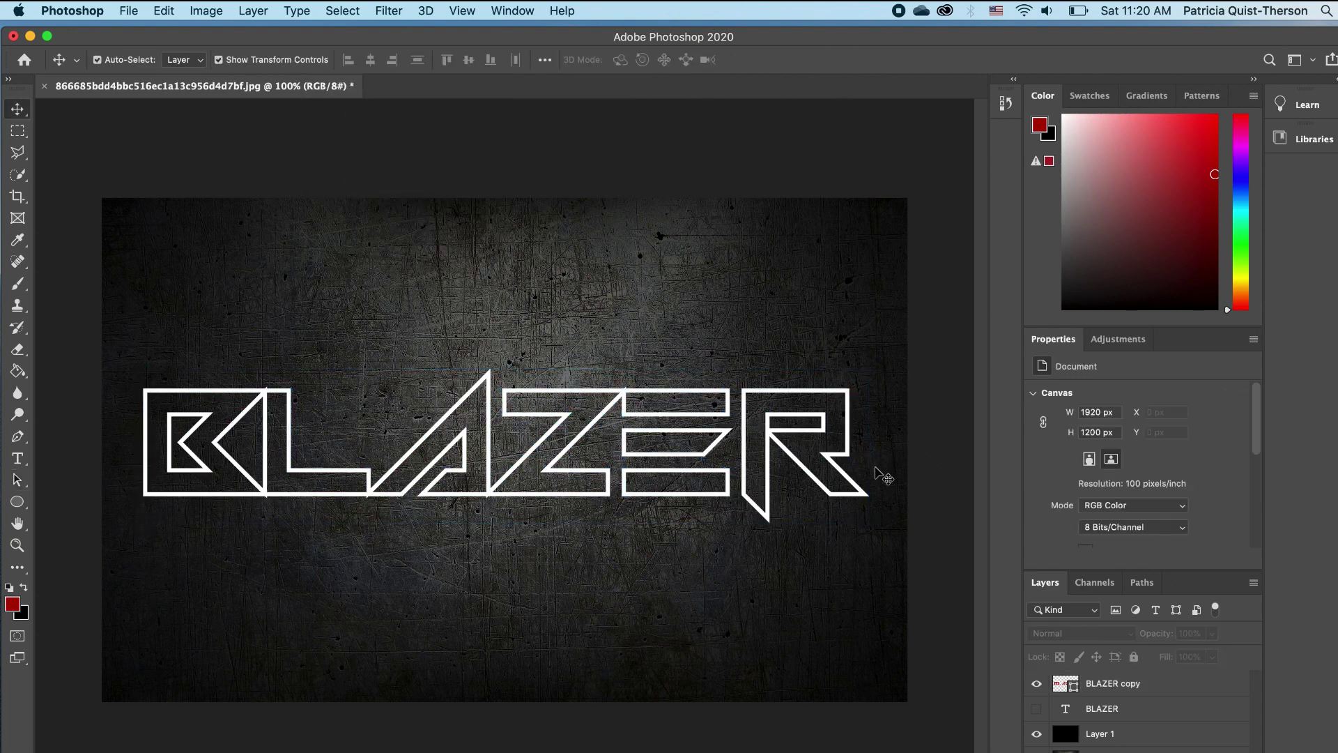
Show the red BLAZER text layer again and convert BLAZER copy to a smart object.
{"action": "left_click", "coordinate": [844, 462]}
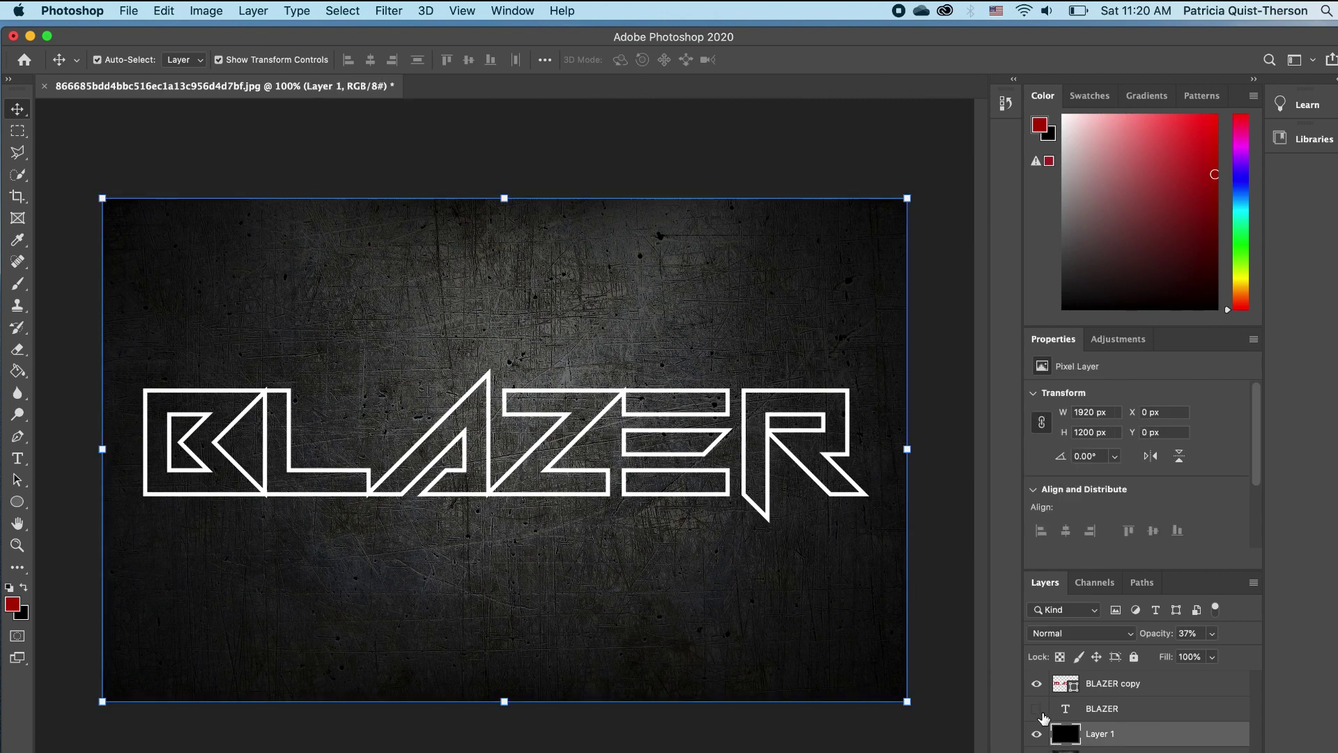
{"action": "left_click", "coordinate": [1038, 709]}
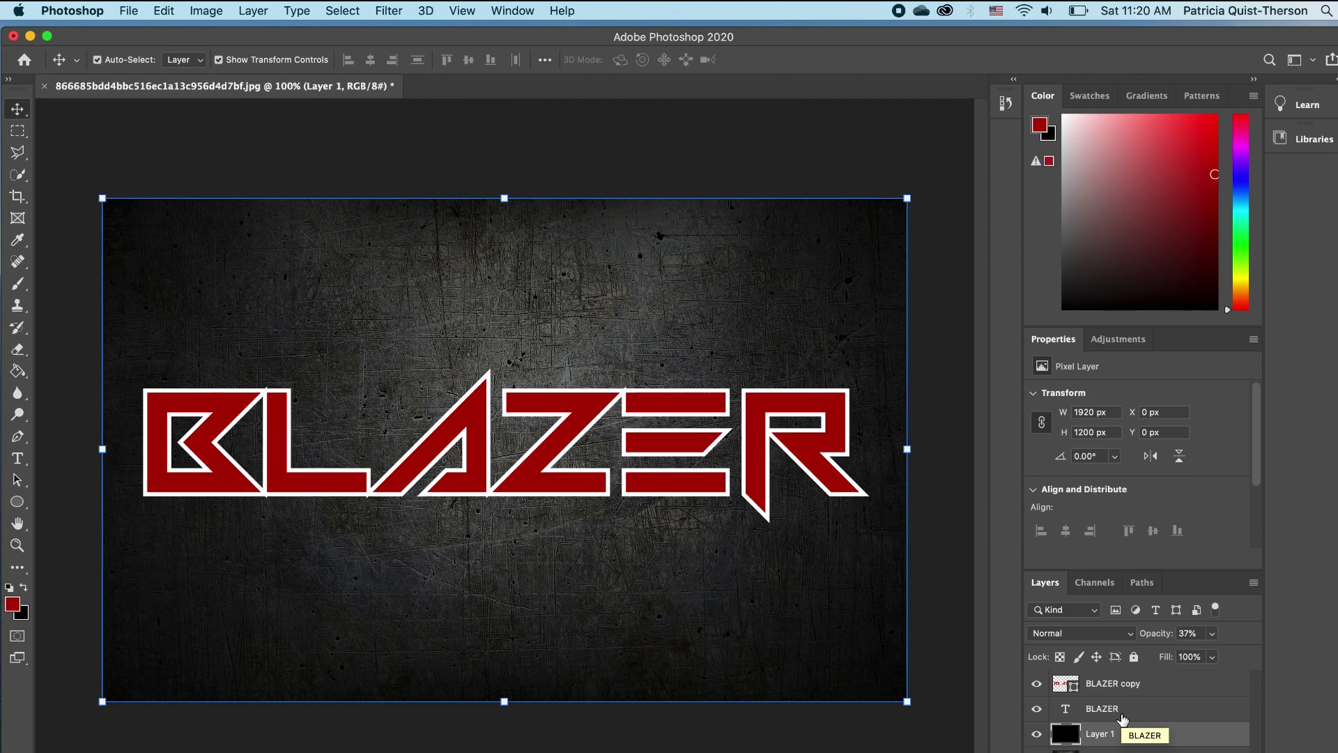
{"action": "left_click", "coordinate": [1108, 683]}
{"action": "left_click", "coordinate": [961, 556]}
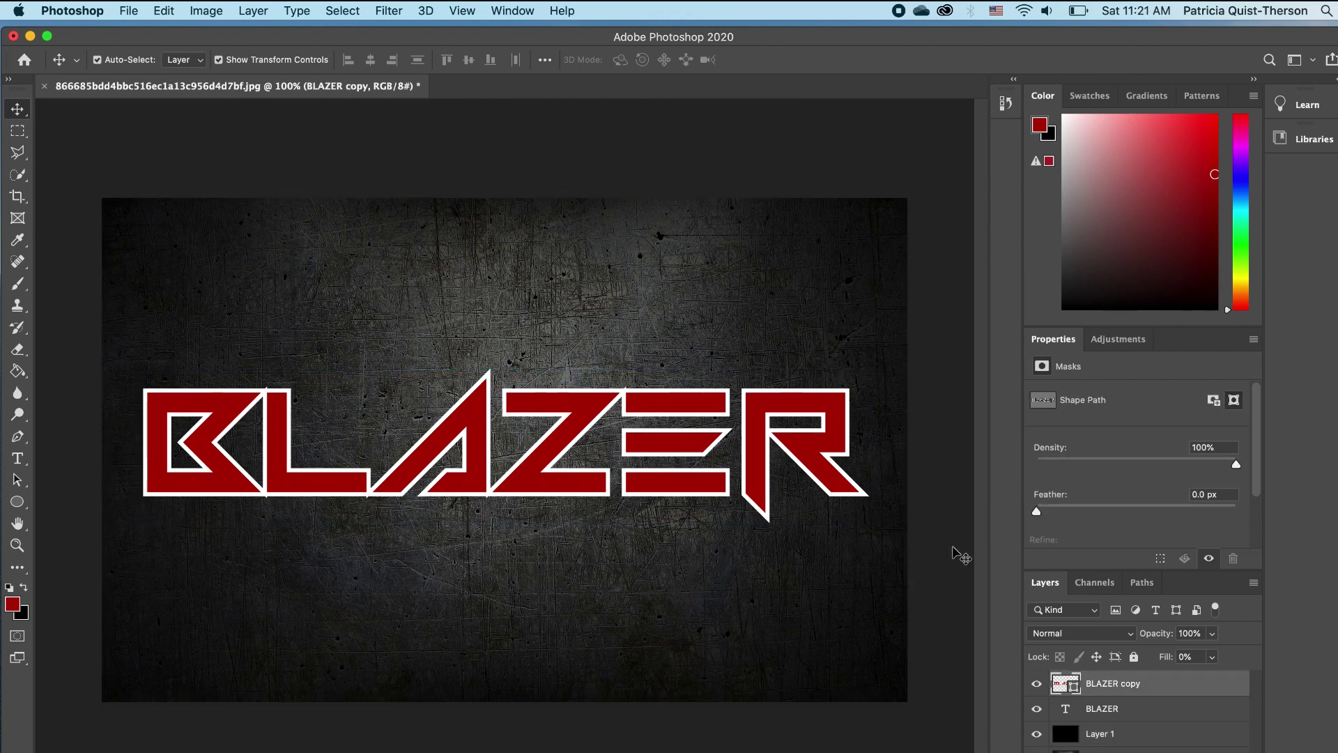
{"action": "left_click", "coordinate": [1196, 691]}
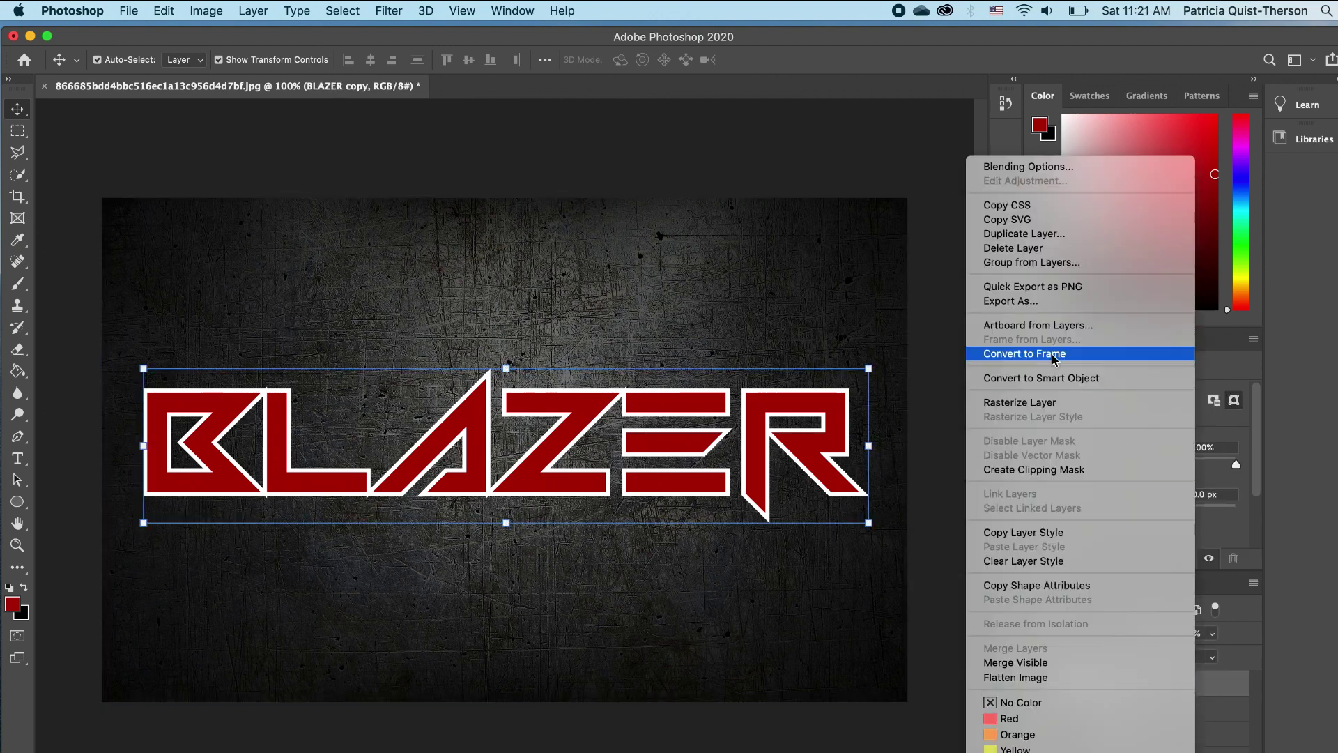
{"action": "left_click", "coordinate": [1059, 380]}
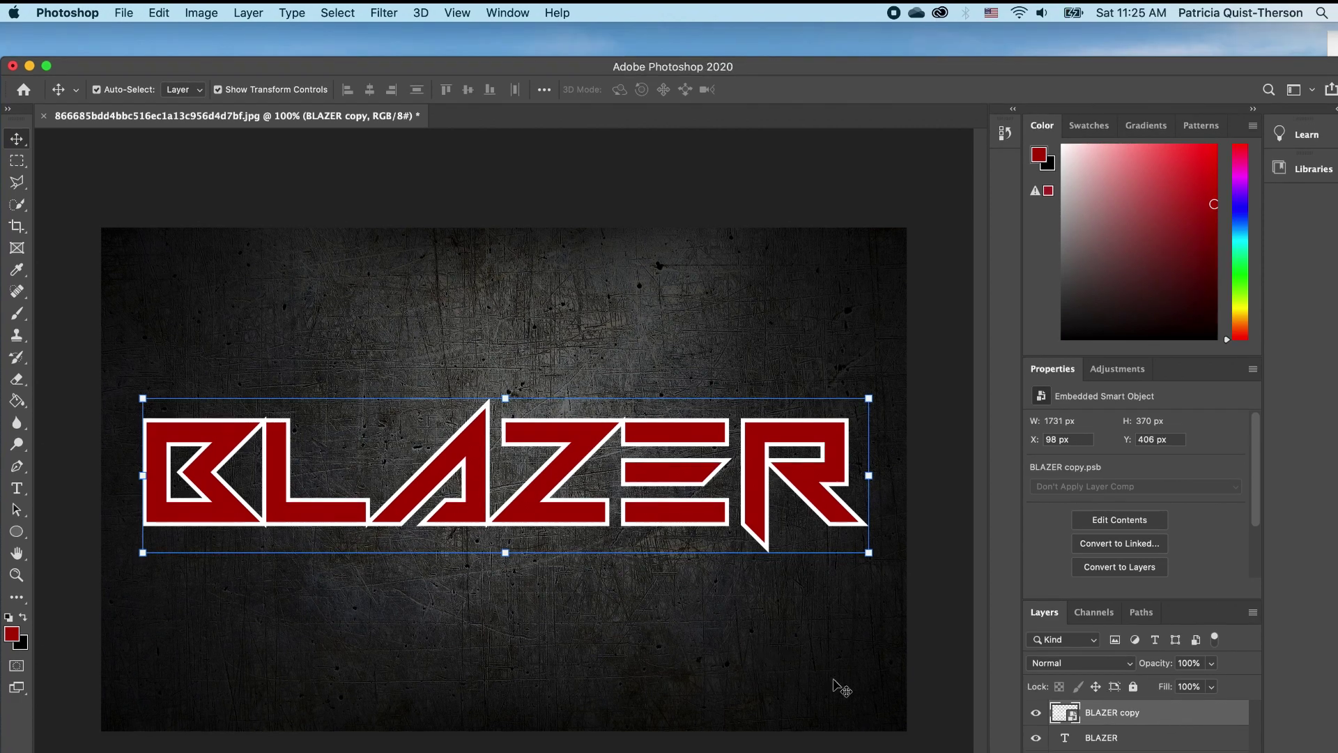
{"action": "left_click", "coordinate": [839, 687]}
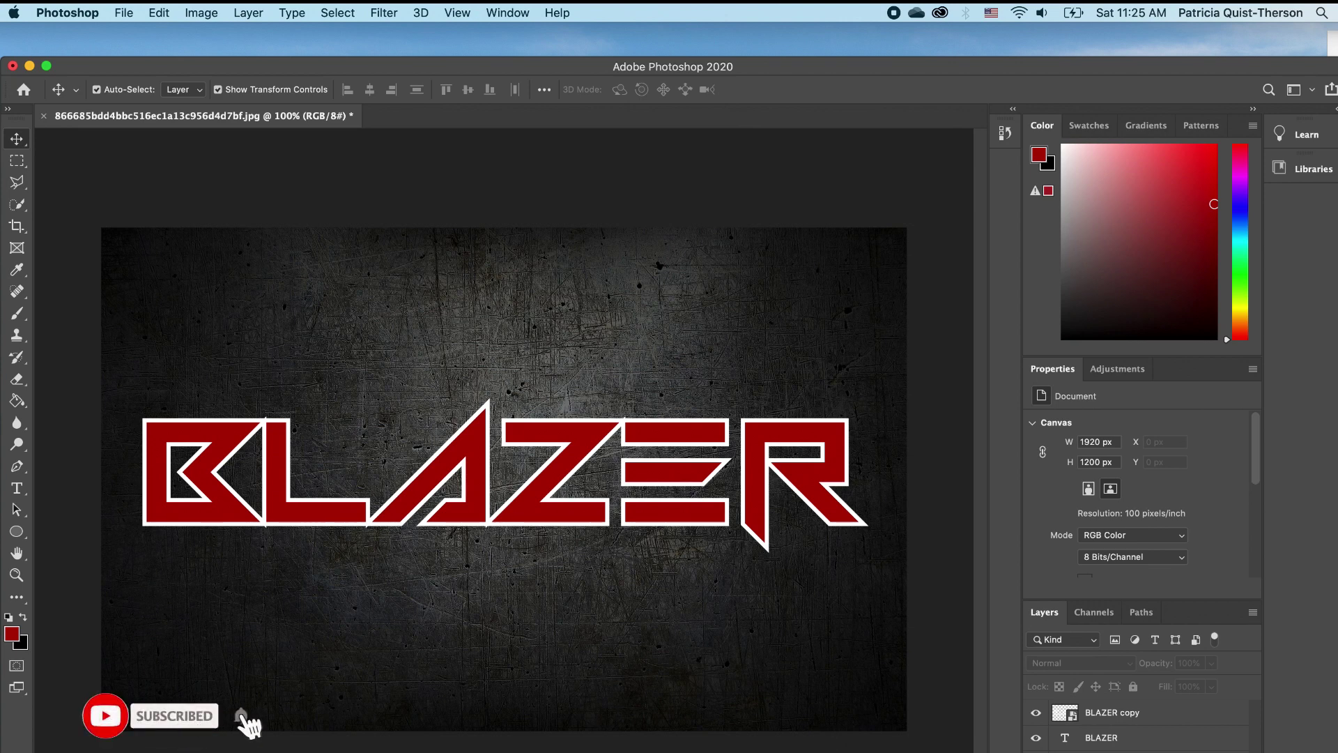
Add a striped silver gradient overlay to BLAZER copy: Multiply, 63% opacity, −83° angle, 150% scale.
{"action": "double_click", "coordinate": [1243, 718]}
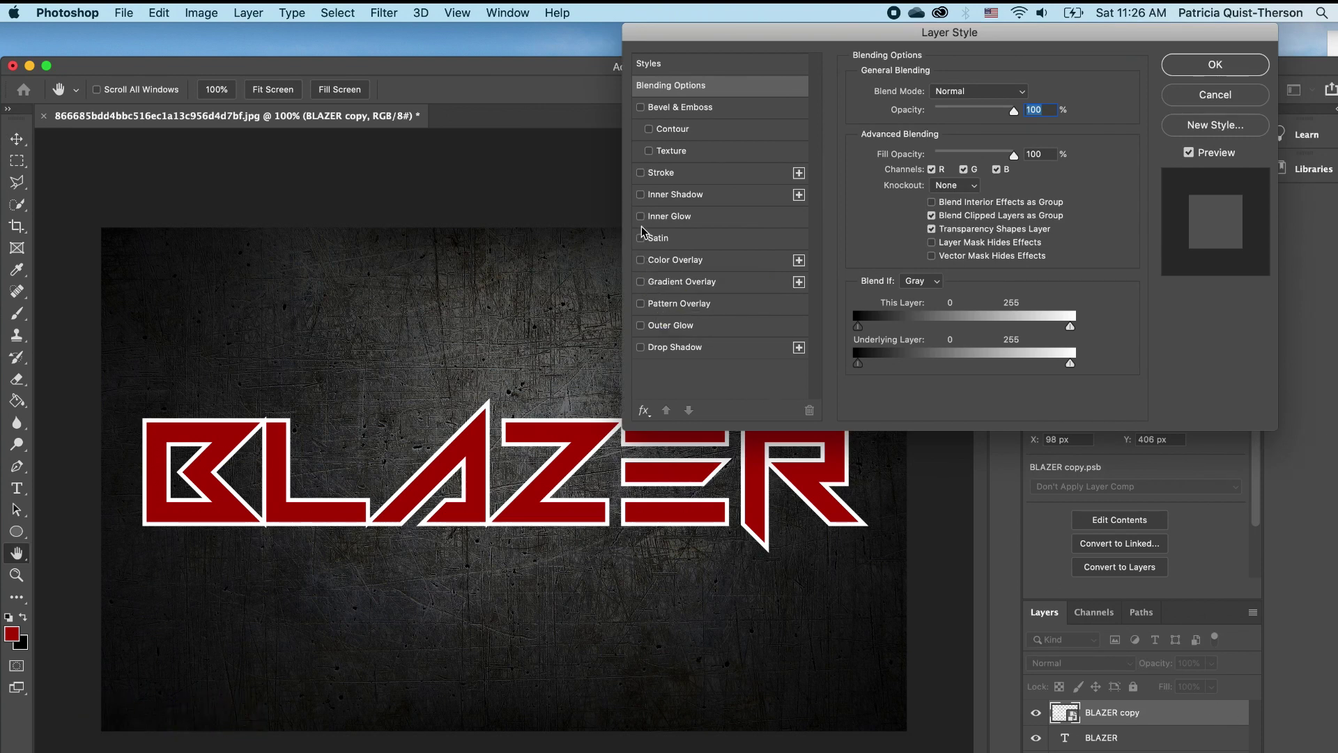
{"action": "left_click", "coordinate": [641, 283]}
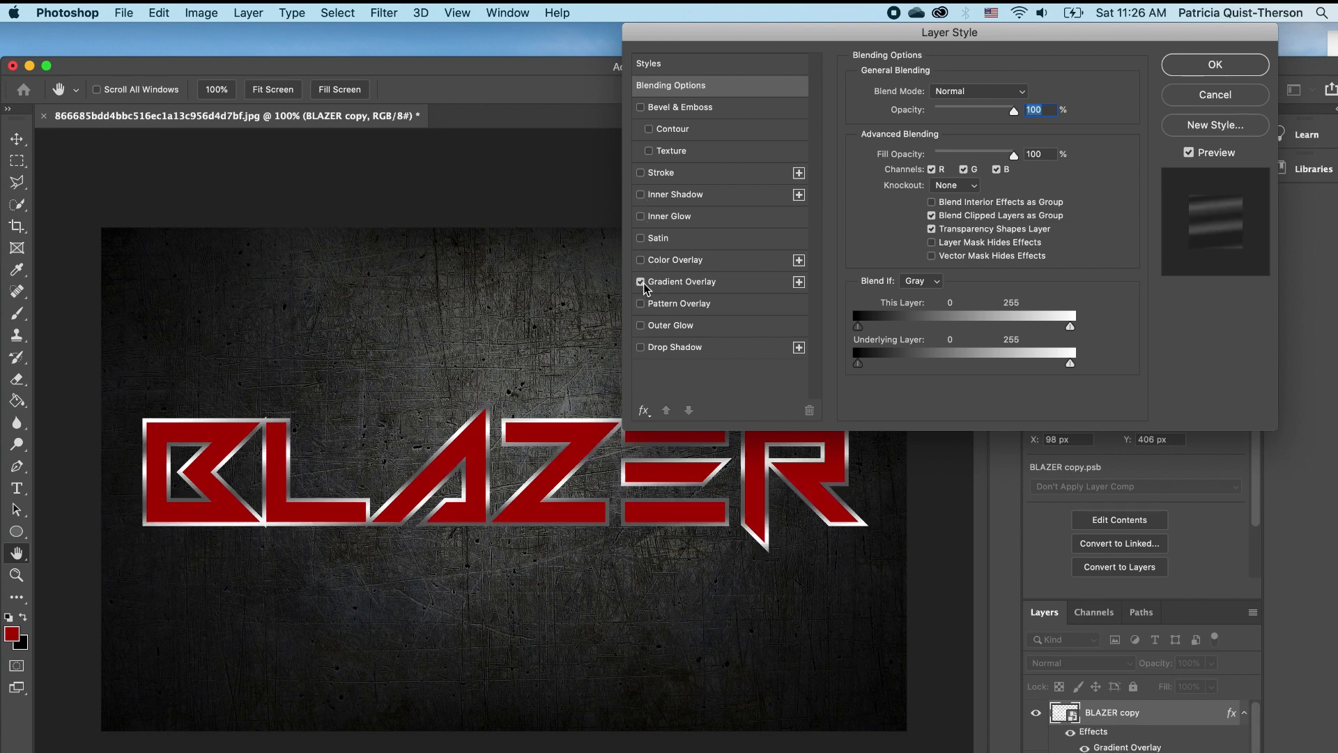
{"action": "left_click", "coordinate": [743, 290]}
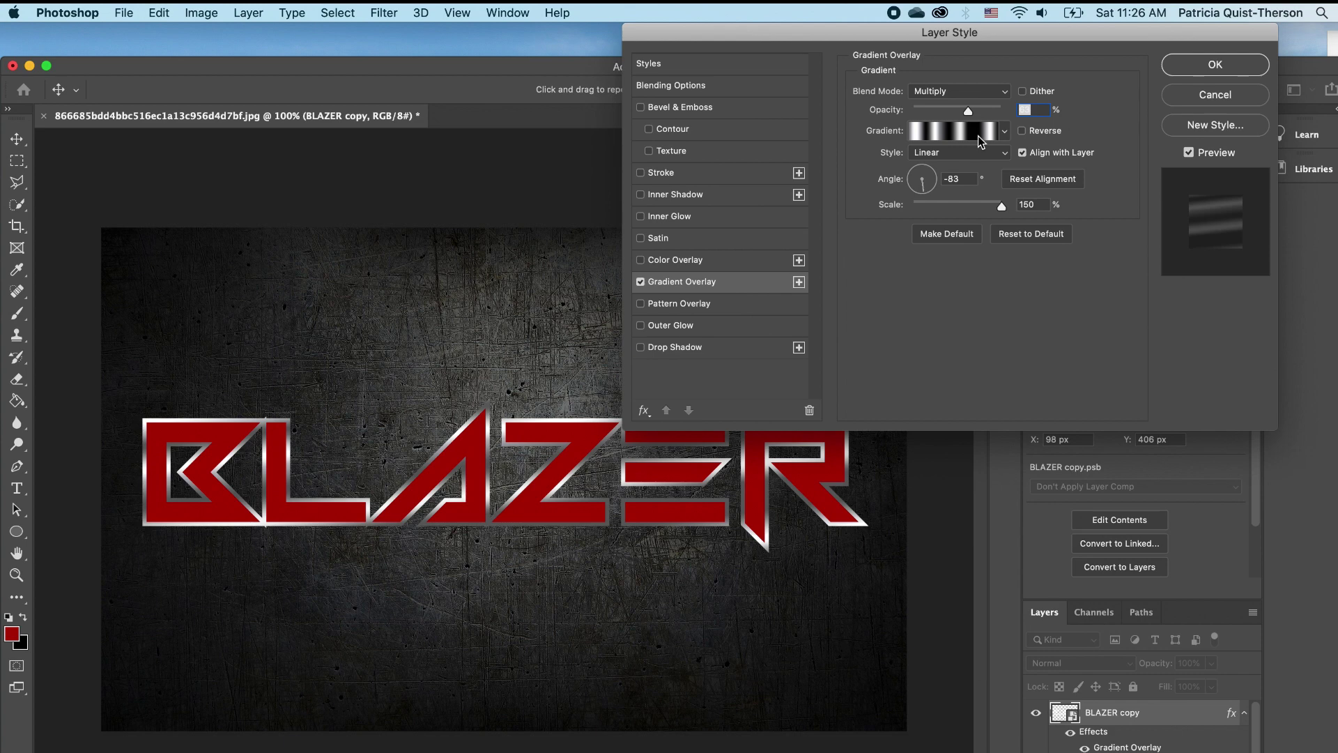
{"action": "left_click", "coordinate": [977, 136]}
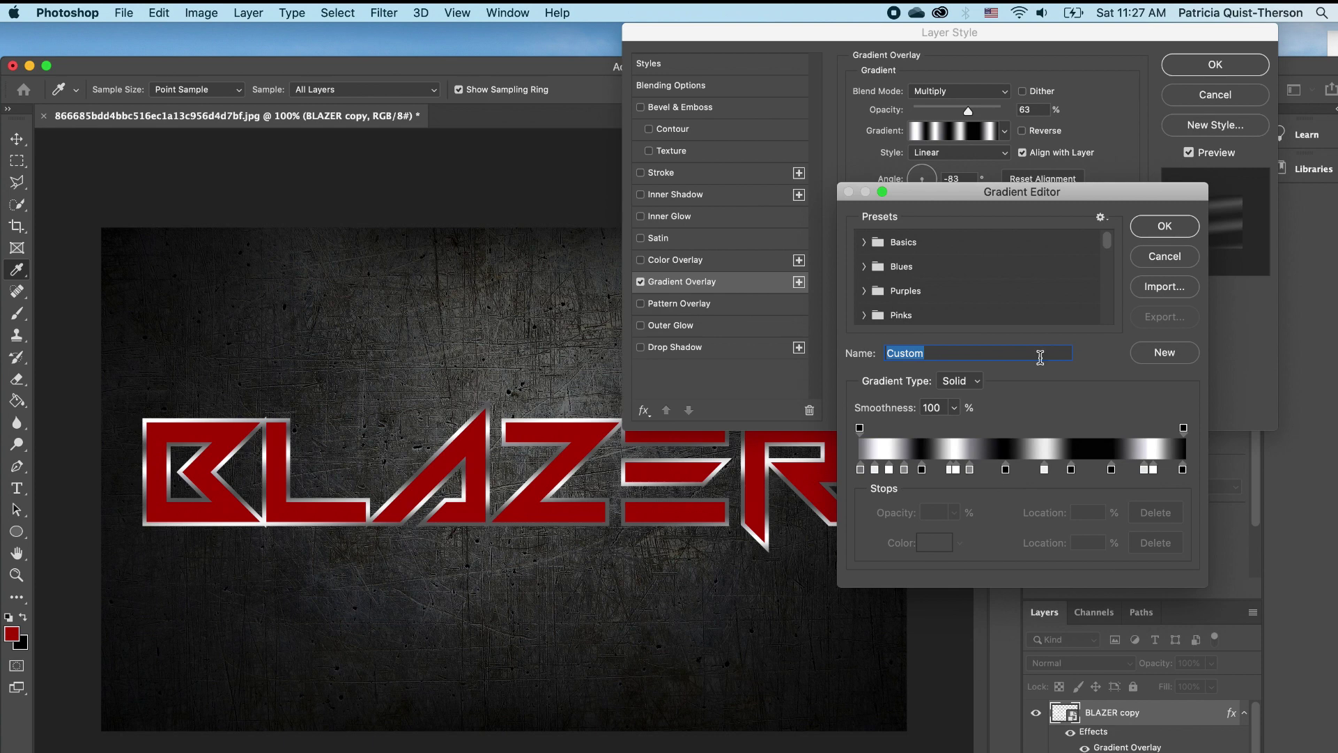
{"action": "left_click", "coordinate": [1162, 234]}
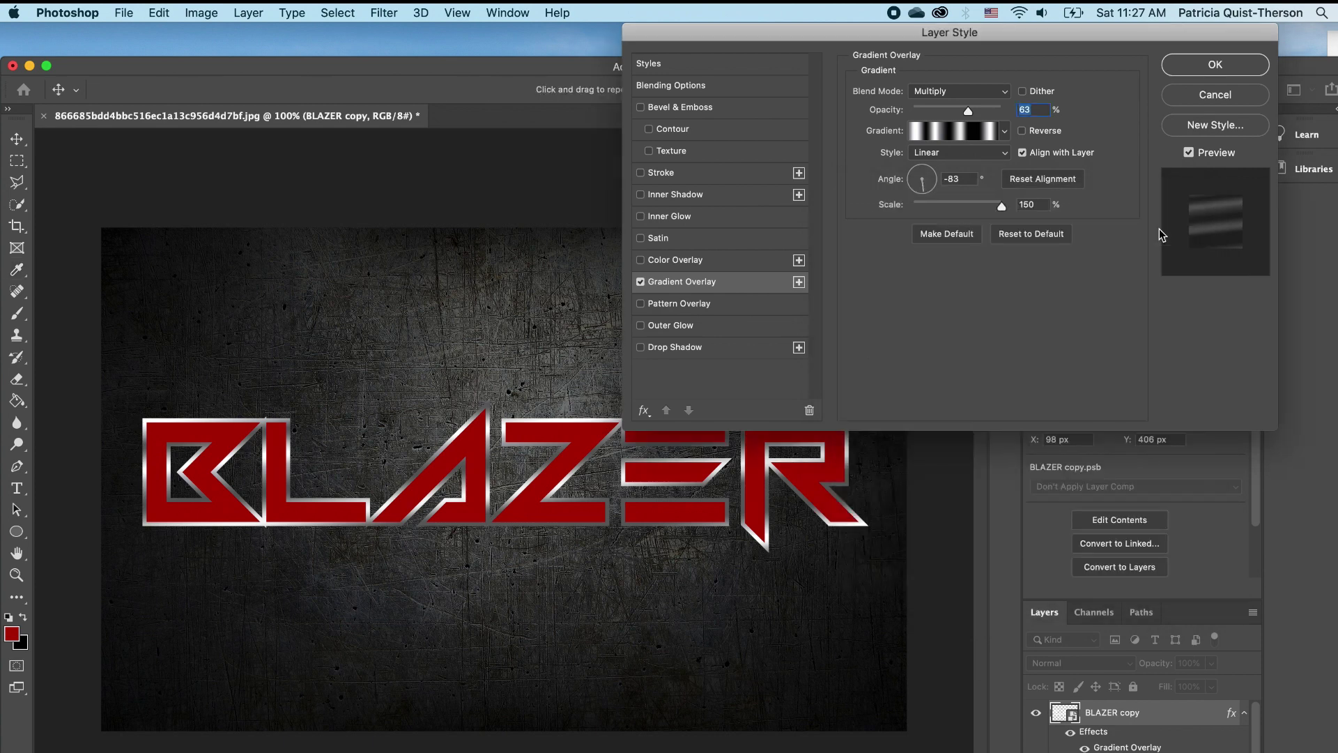
Add a black drop shadow with 8 px distance, 3% spread and 9 px size, then apply.
{"action": "left_click", "coordinate": [640, 348]}
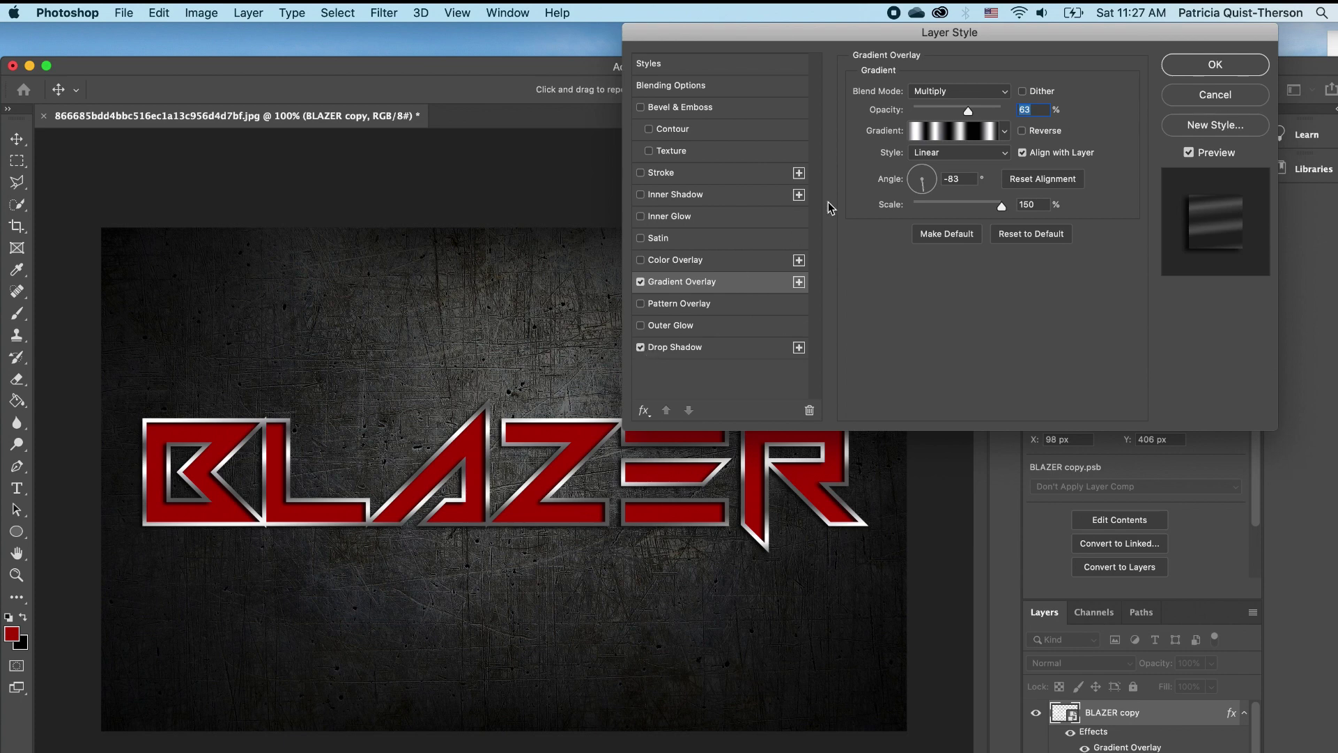
{"action": "left_click", "coordinate": [733, 354]}
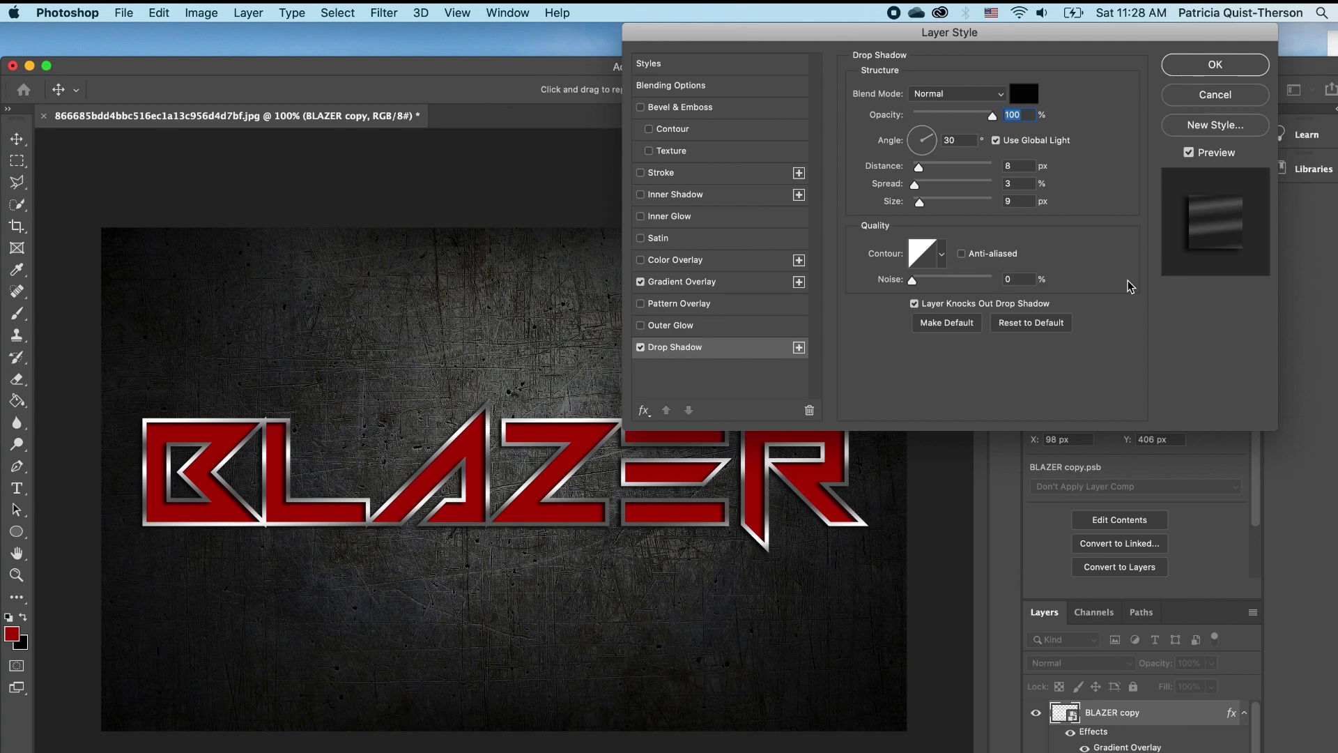
{"action": "left_click", "coordinate": [1236, 65]}
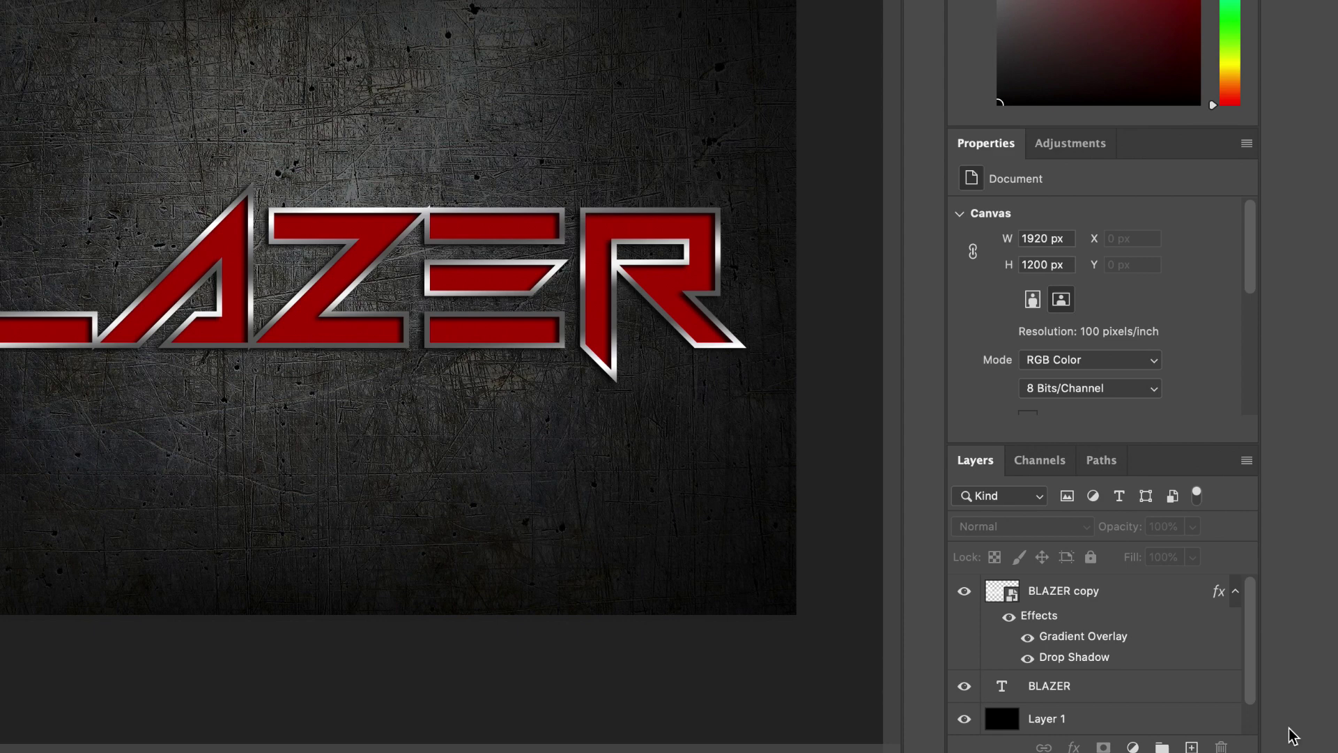
Add a new layer above BLAZER and draw a rectangular selection across the letters.
{"action": "left_click", "coordinate": [1177, 693]}
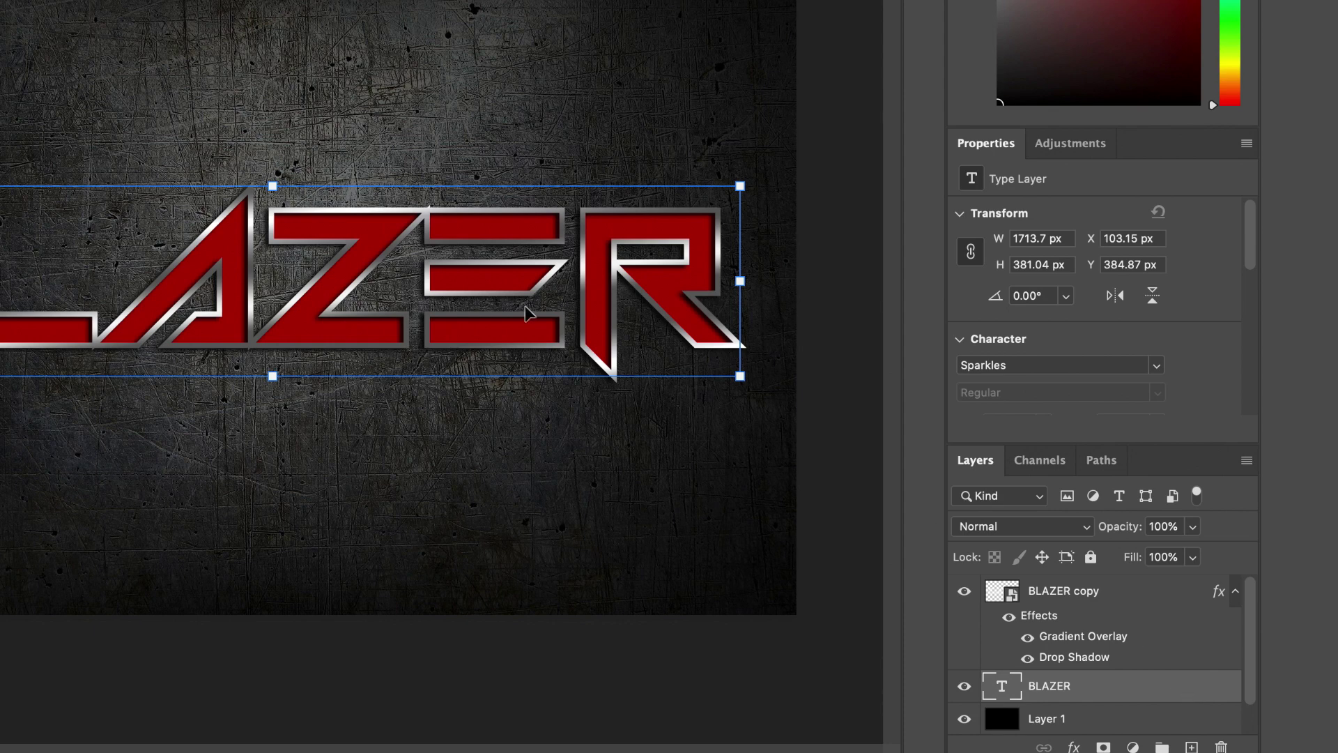
{"action": "left_click", "coordinate": [1191, 746]}
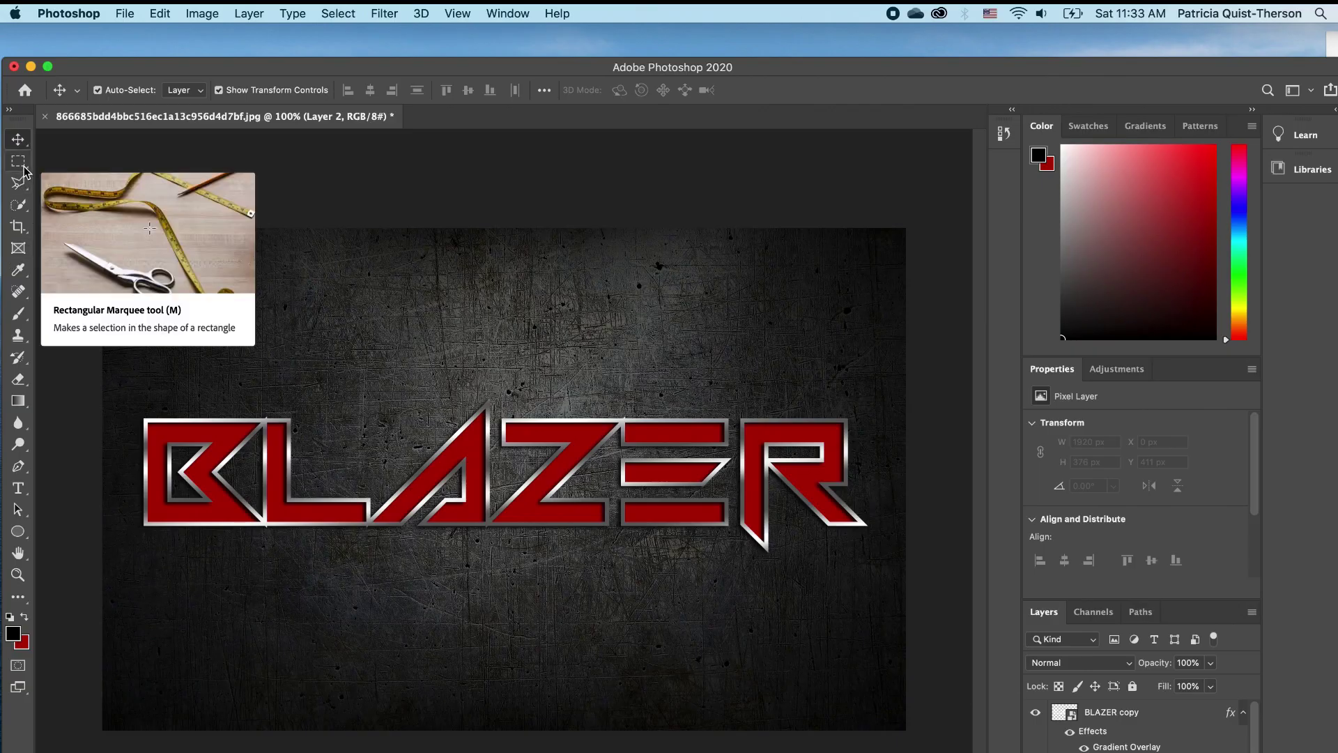
{"action": "left_click", "coordinate": [20, 161]}
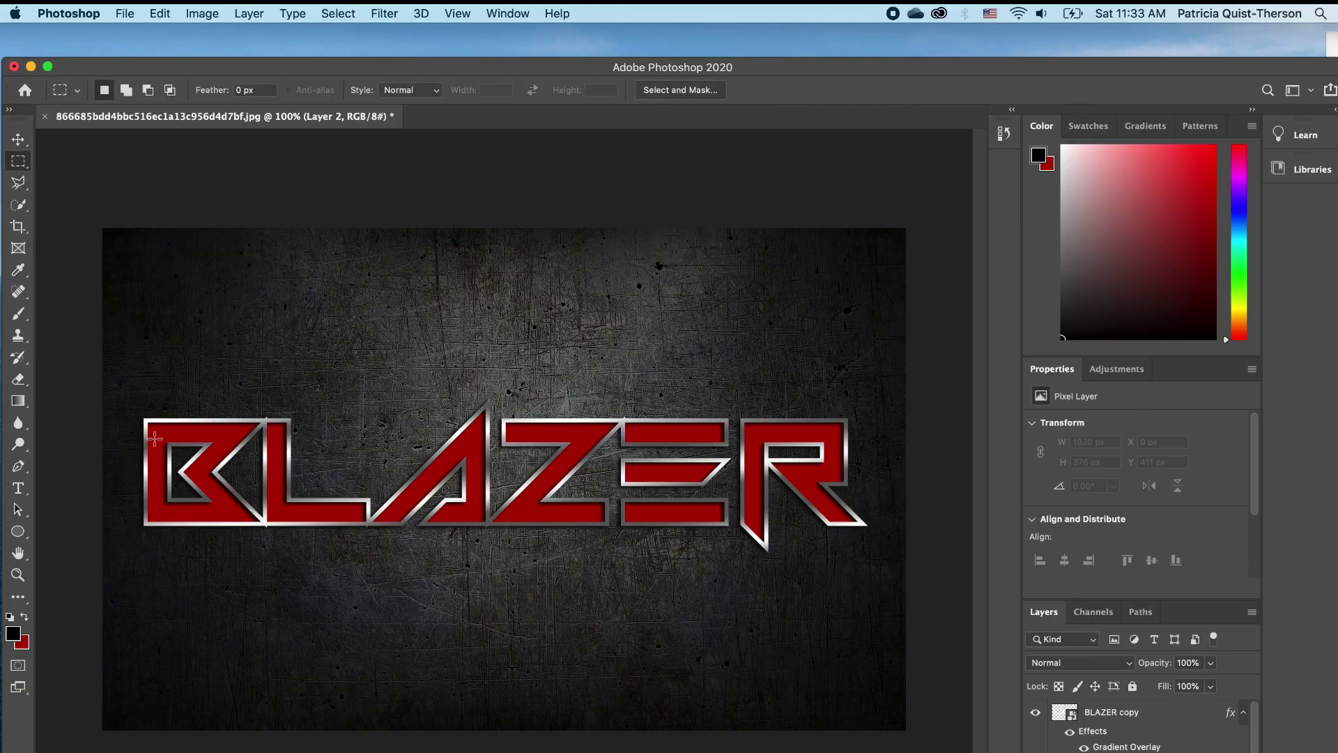
{"action": "left_click_drag", "start_coordinate": [120, 396], "coordinate": [884, 559]}
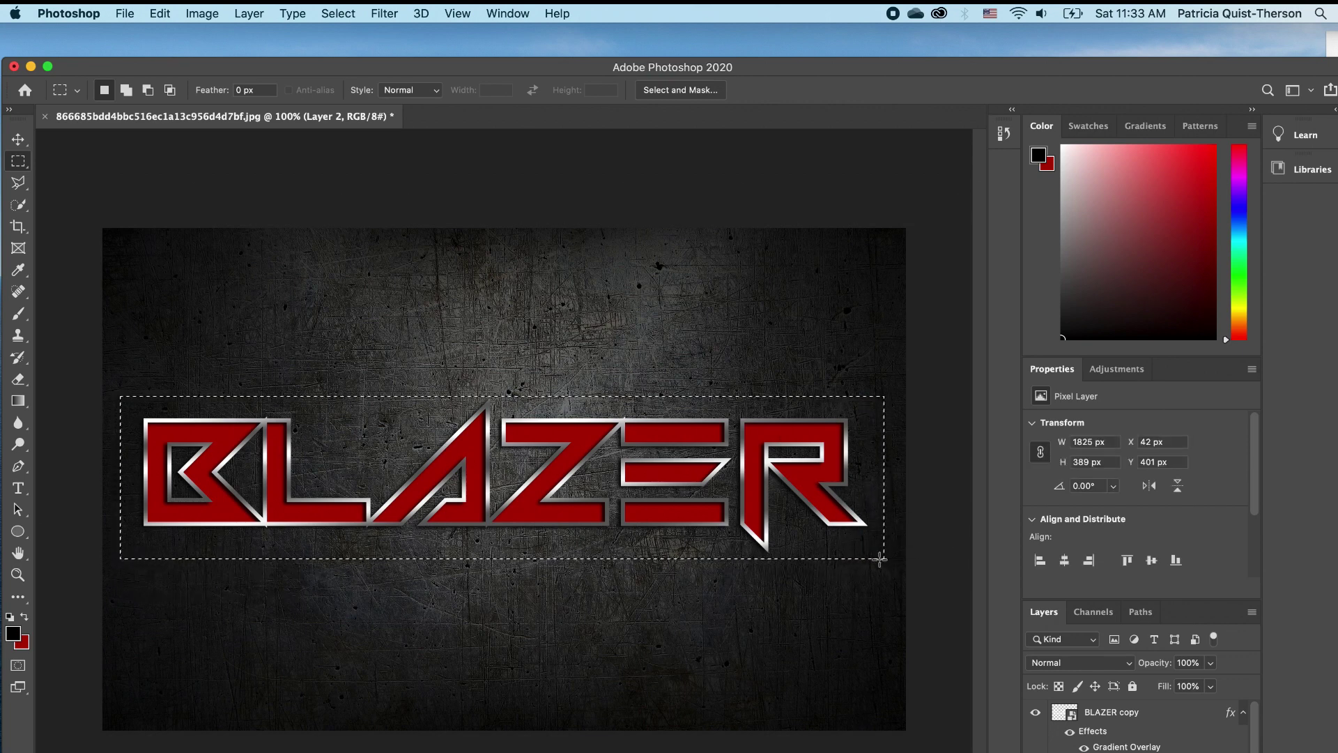
Fill the selection with a vertical Foreground to Transparent red gradient, then deselect.
{"action": "left_click", "coordinate": [23, 403]}
{"action": "left_click", "coordinate": [72, 402]}
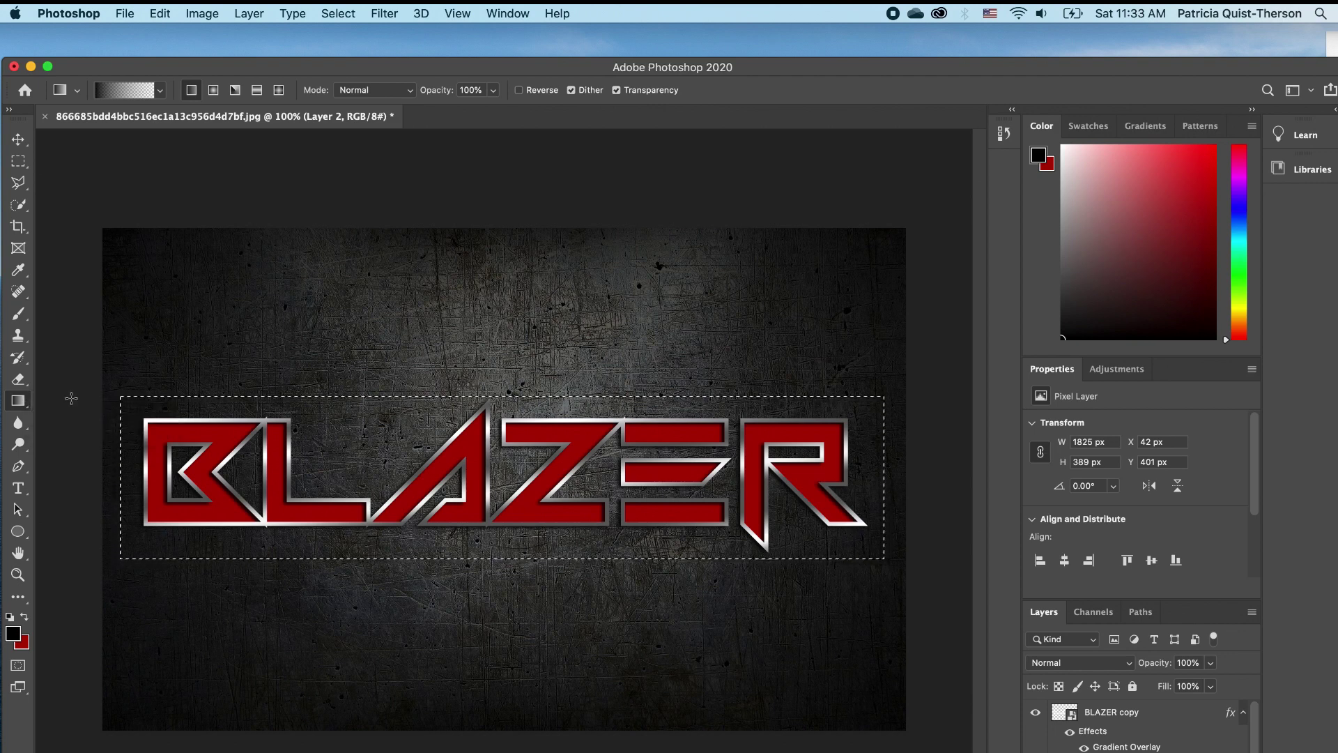
{"action": "left_click", "coordinate": [162, 91]}
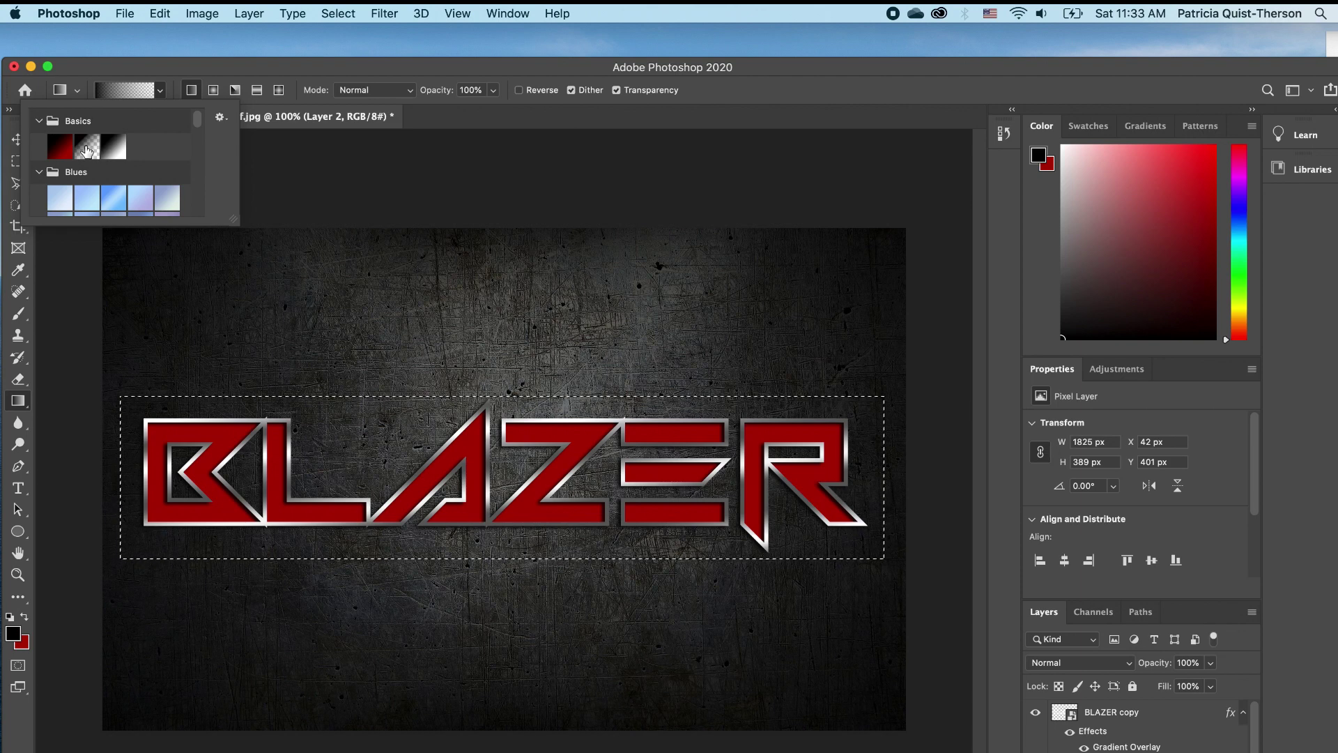
{"action": "left_click", "coordinate": [87, 152]}
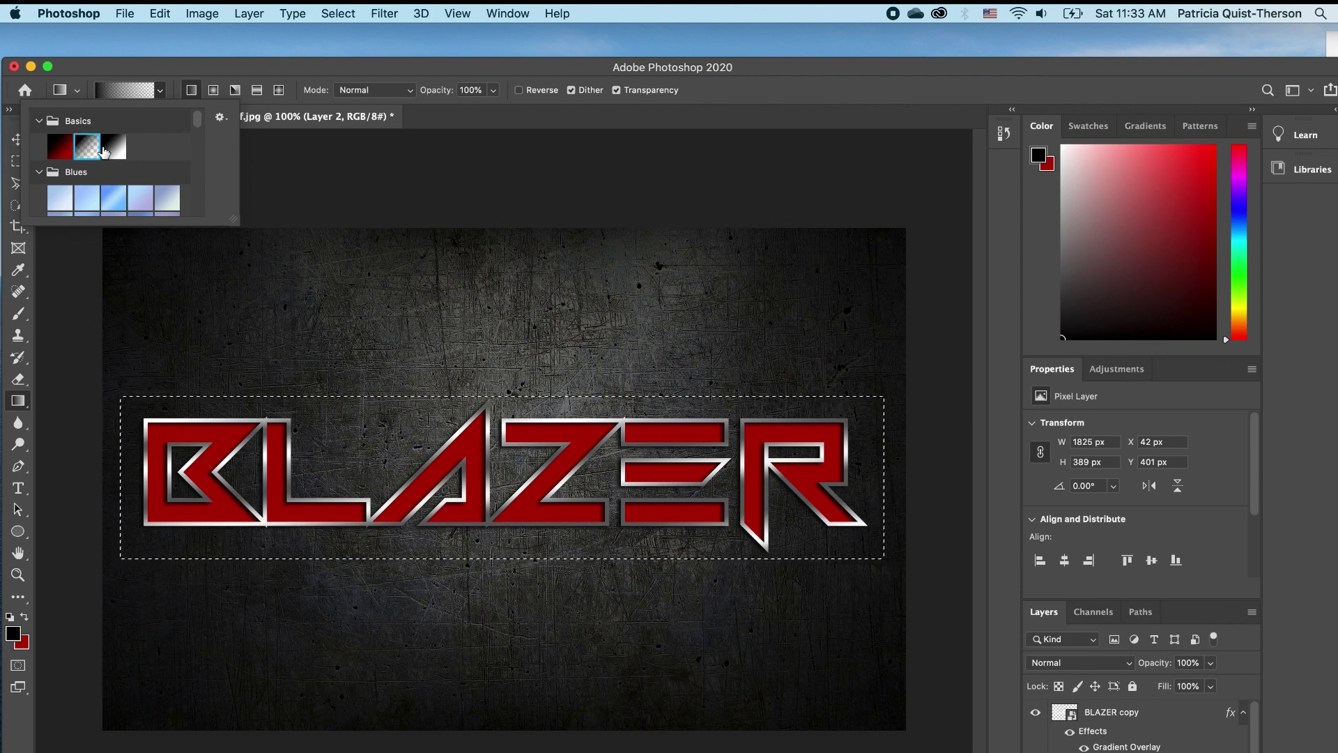
{"action": "left_click", "coordinate": [92, 385]}
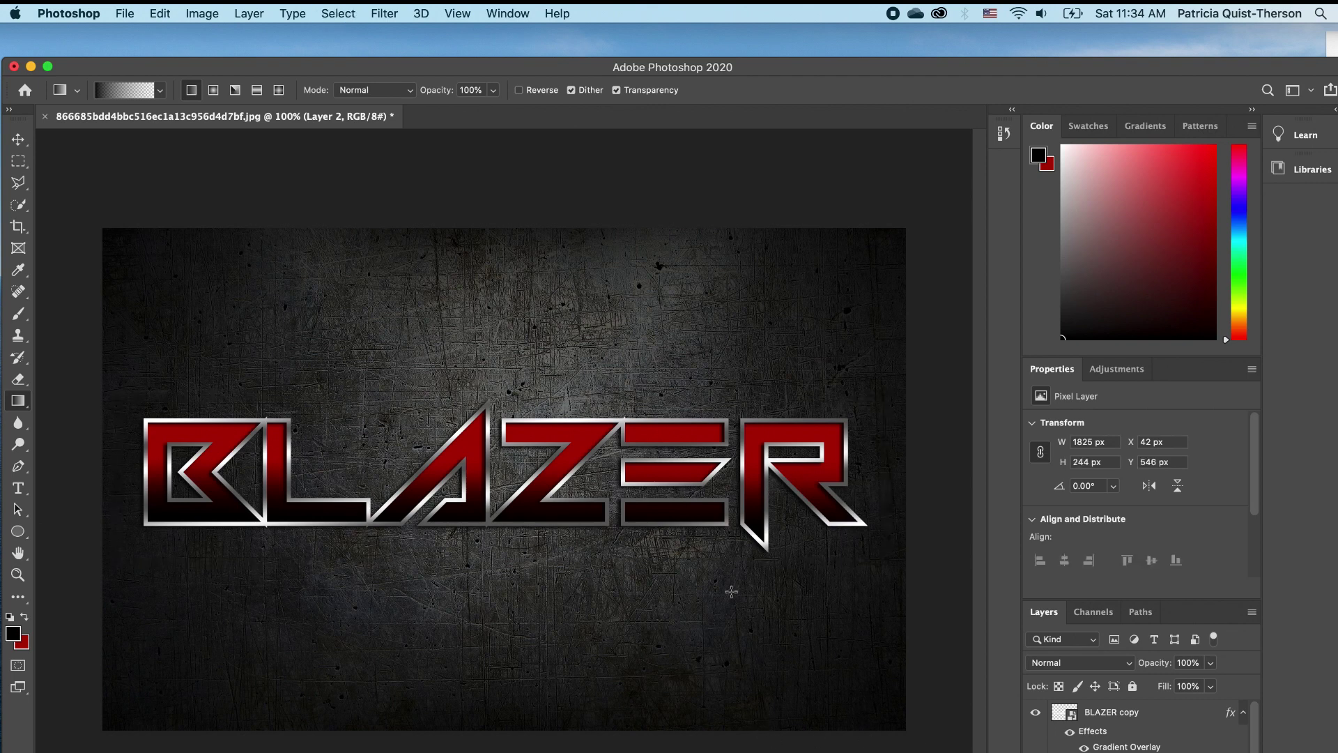
{"action": "key", "text": "v"}
{"action": "key", "text": "super+d"}
{"action": "left_click", "coordinate": [959, 617]}
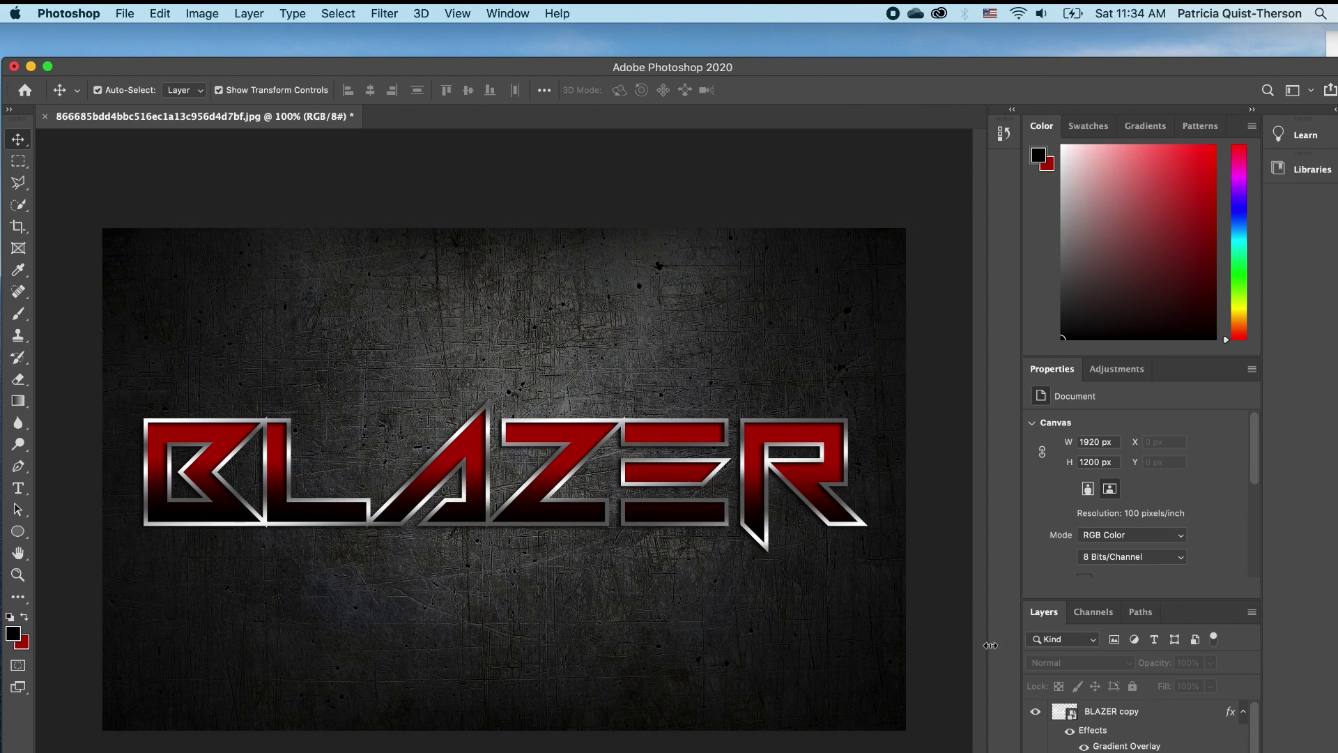
Enable Drop Shadow on the BLAZER layer with 30 px distance, 18% spread and 32 px size.
{"action": "left_click", "coordinate": [766, 481]}
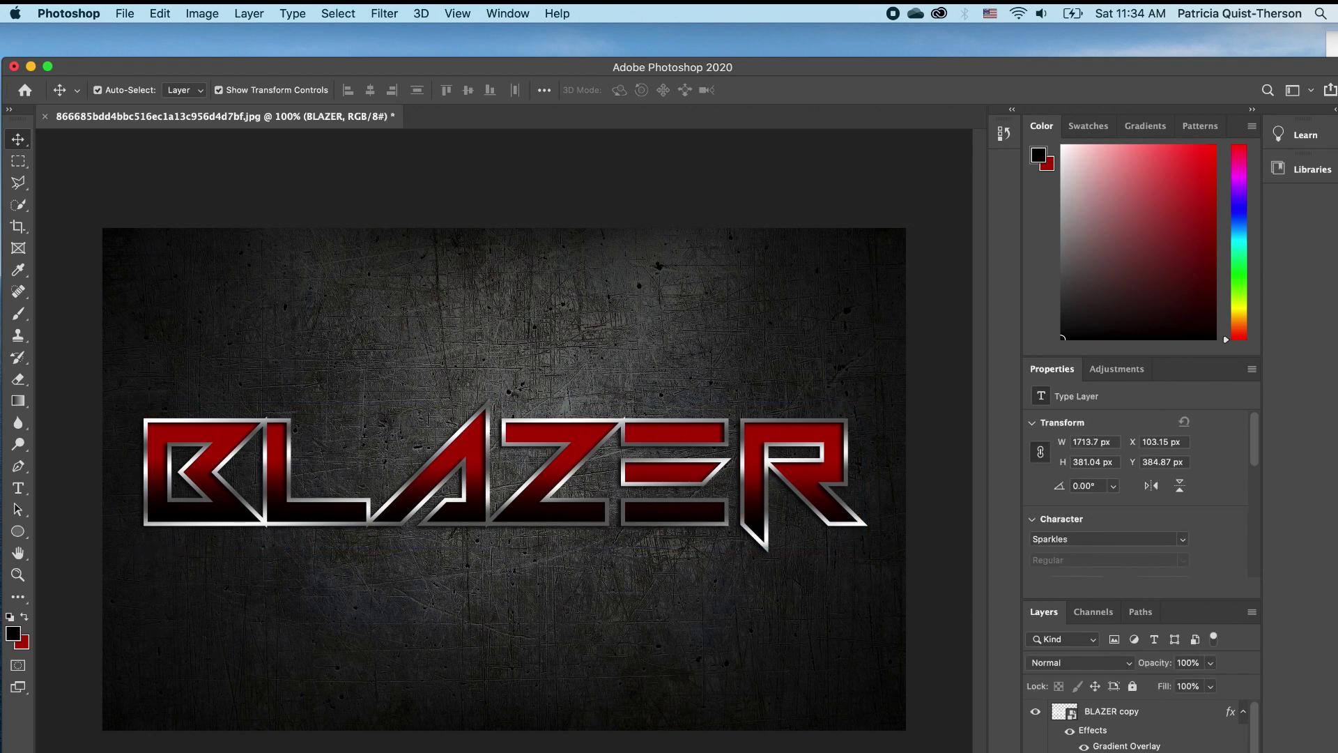
{"action": "left_click", "coordinate": [641, 348]}
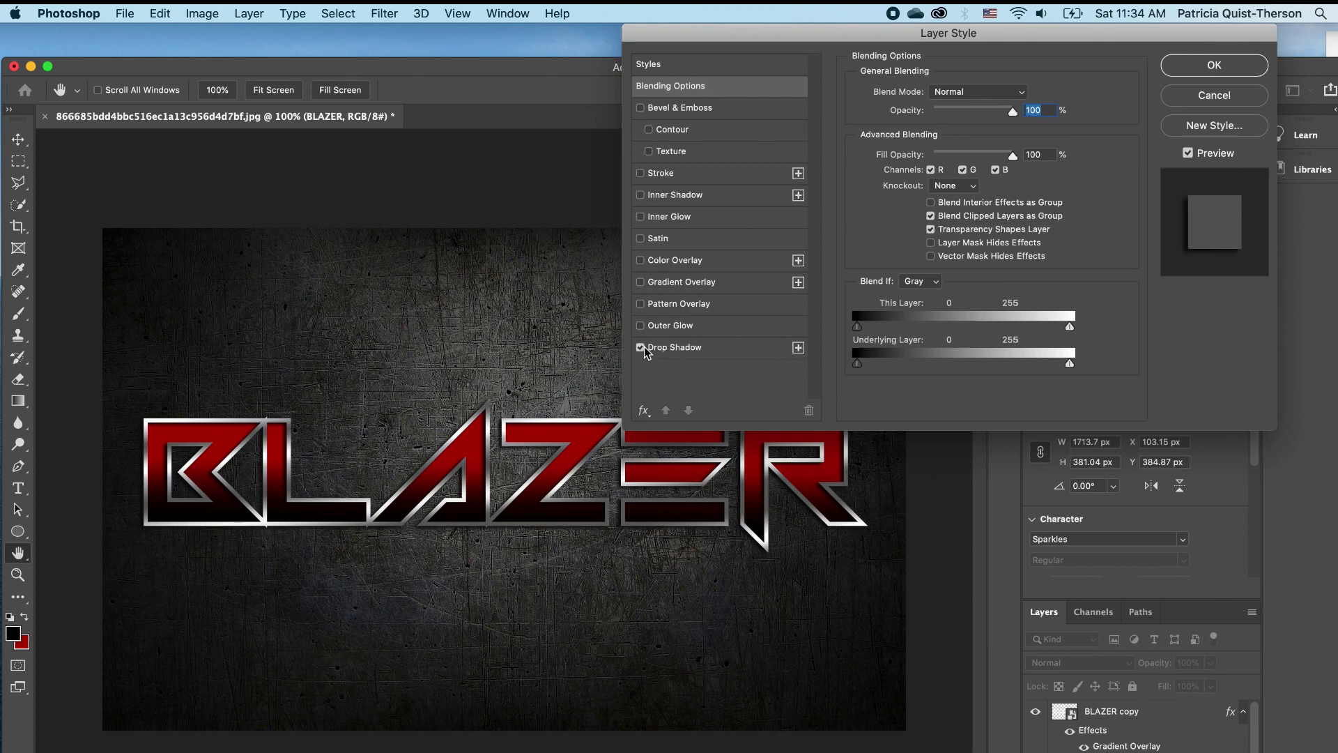
{"action": "left_click", "coordinate": [763, 354]}
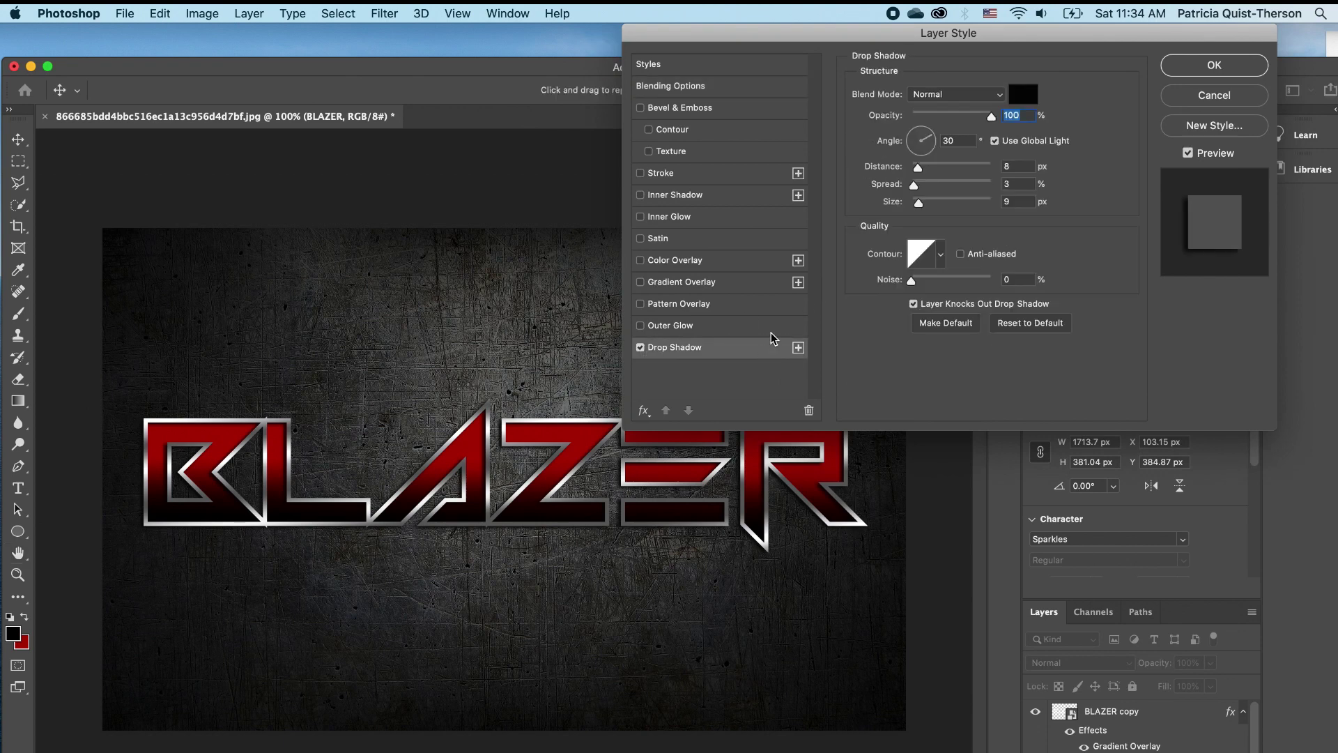
{"action": "mouse_move", "coordinate": [919, 202]}
{"action": "left_mouse_down"}
{"action": "mouse_move", "coordinate": [937, 205]}
{"action": "mouse_move", "coordinate": [913, 209]}
{"action": "mouse_move", "coordinate": [920, 185]}
{"action": "mouse_move", "coordinate": [936, 184]}
{"action": "mouse_move", "coordinate": [918, 180]}
{"action": "mouse_move", "coordinate": [922, 167]}
{"action": "mouse_move", "coordinate": [937, 168]}
{"action": "mouse_move", "coordinate": [927, 203]}
{"action": "left_mouse_up"}
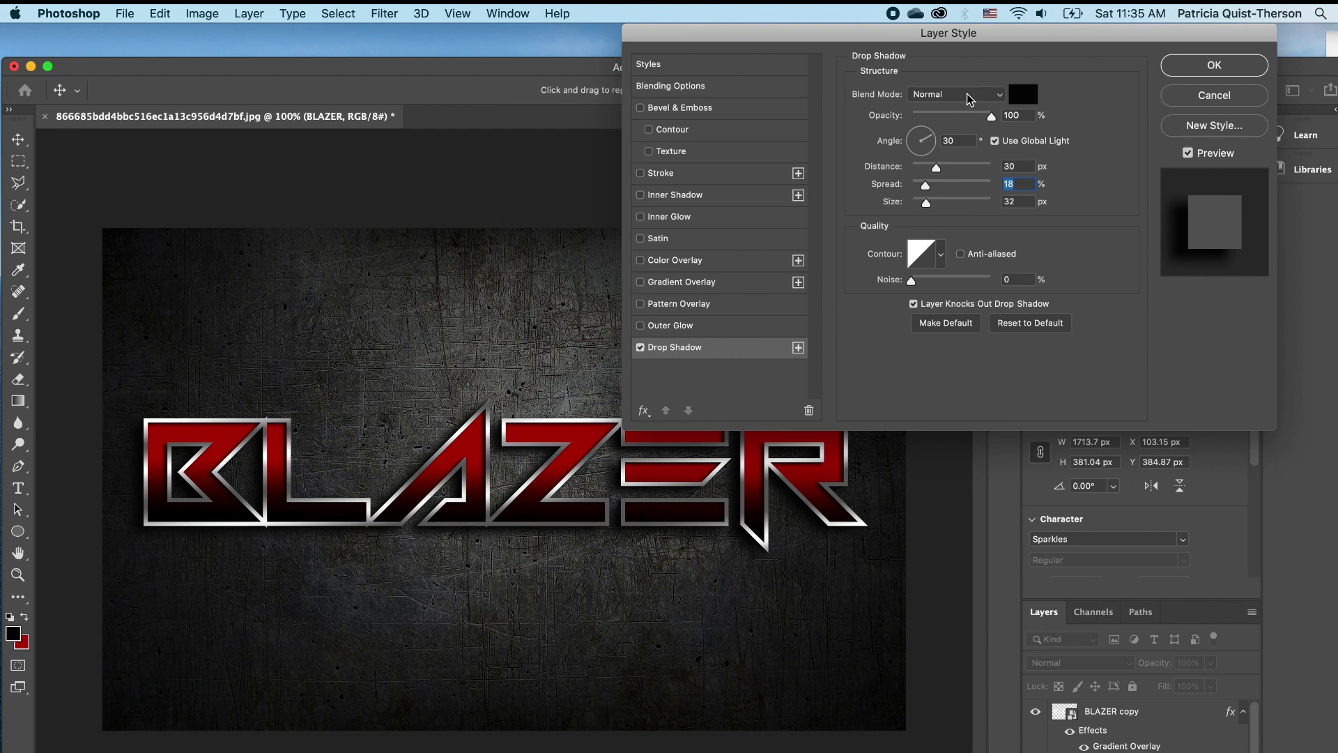
Apply the drop shadow and select the BLAZER copy layer.
{"action": "left_click", "coordinate": [1215, 65]}
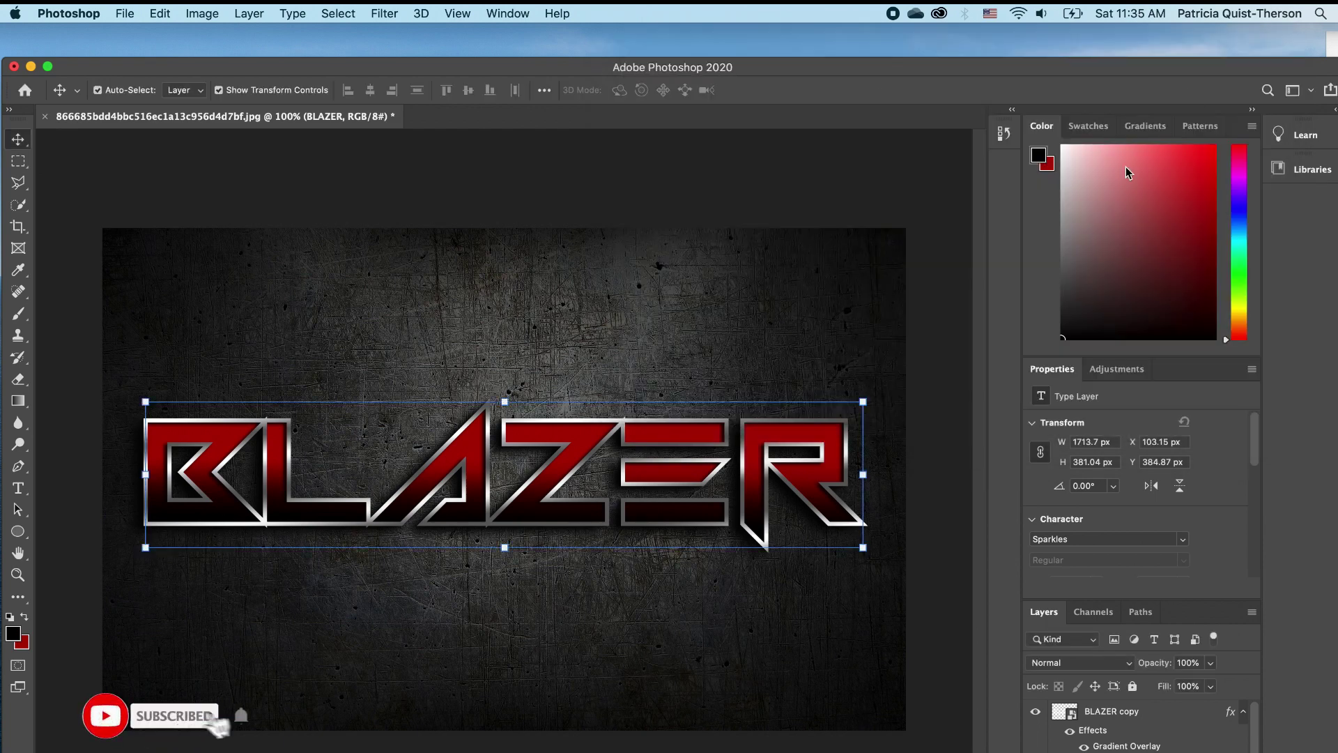
{"action": "left_click", "coordinate": [935, 431]}
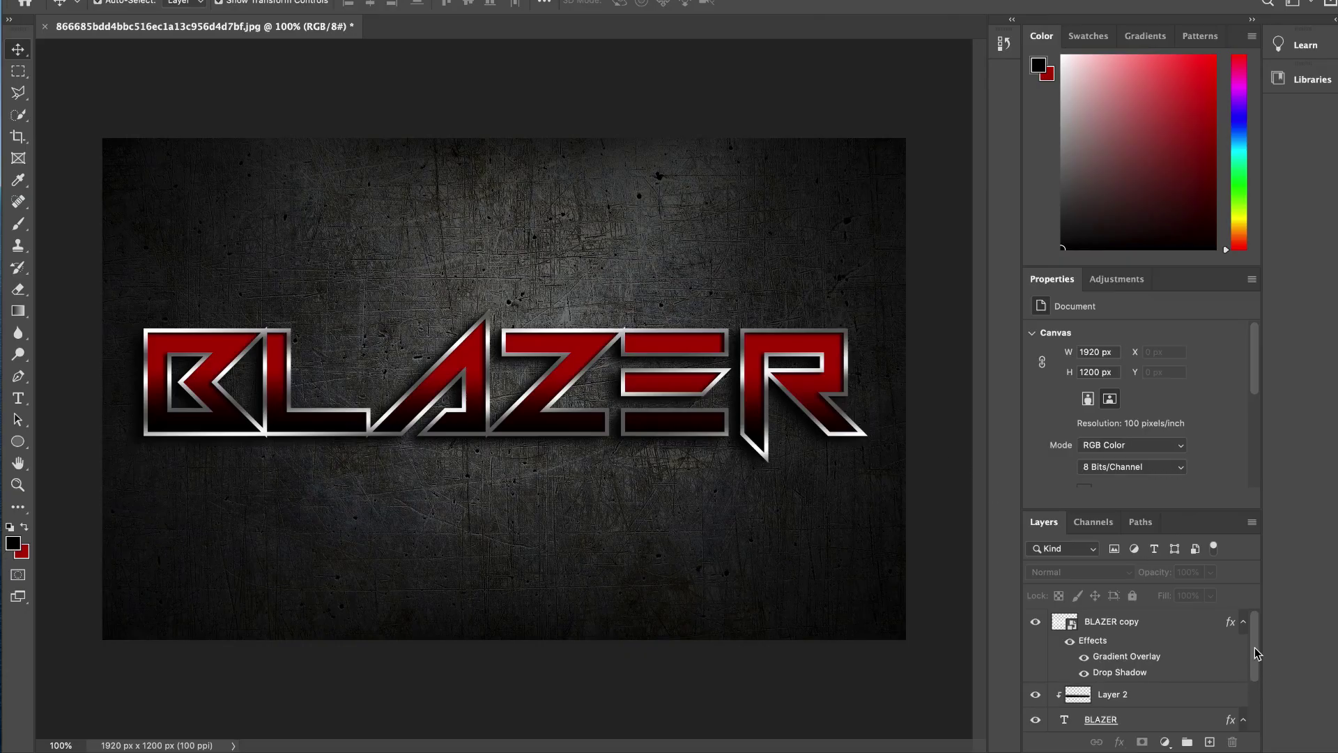
{"action": "left_click", "coordinate": [1161, 626]}
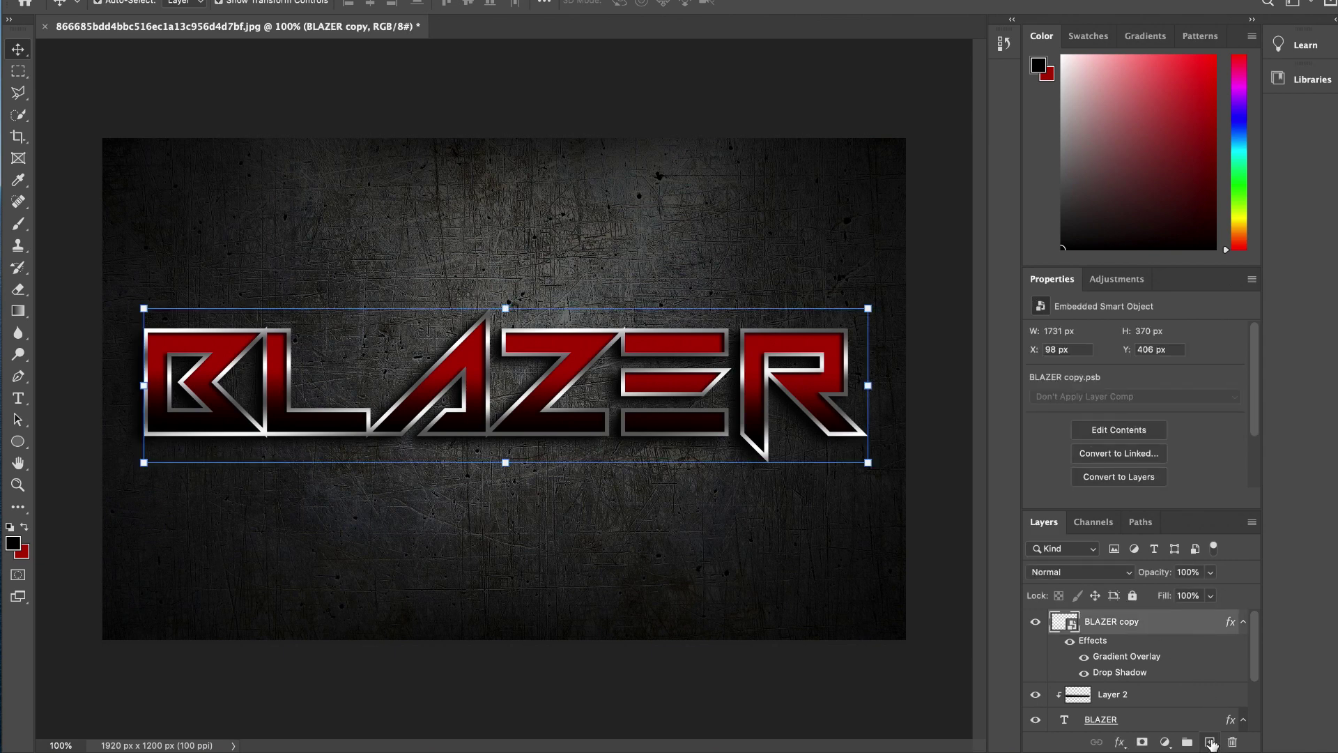
Add a new layer above BLAZER copy and fill it black with the Paint Bucket.
{"action": "left_click", "coordinate": [1210, 742]}
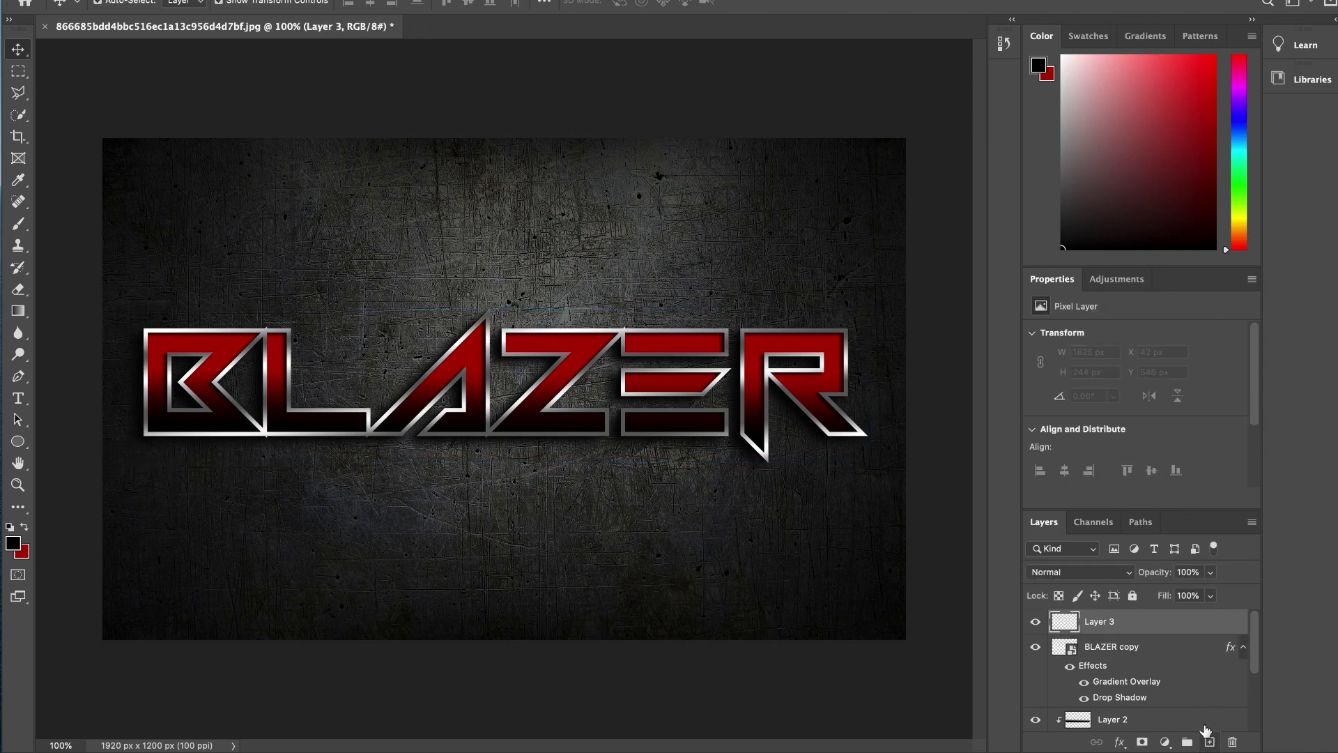
{"action": "key", "text": "g"}
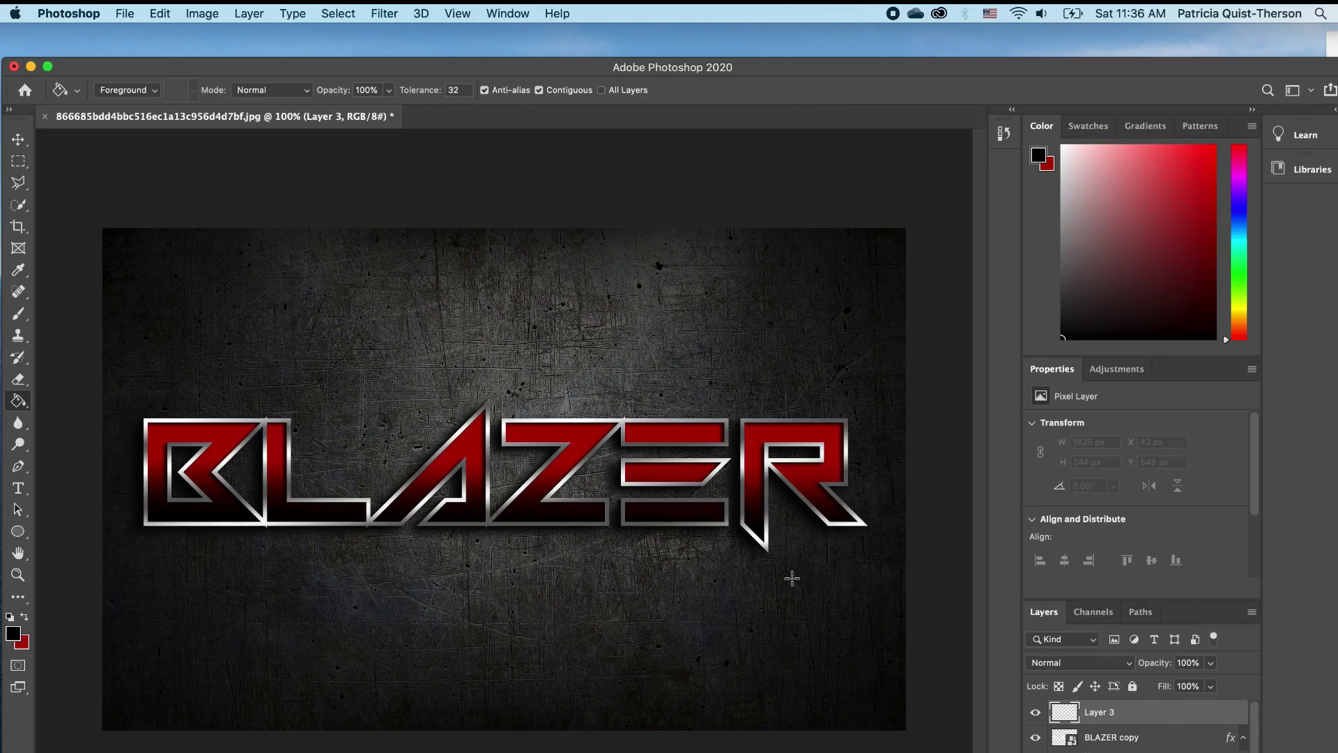
{"action": "left_click", "coordinate": [620, 573]}
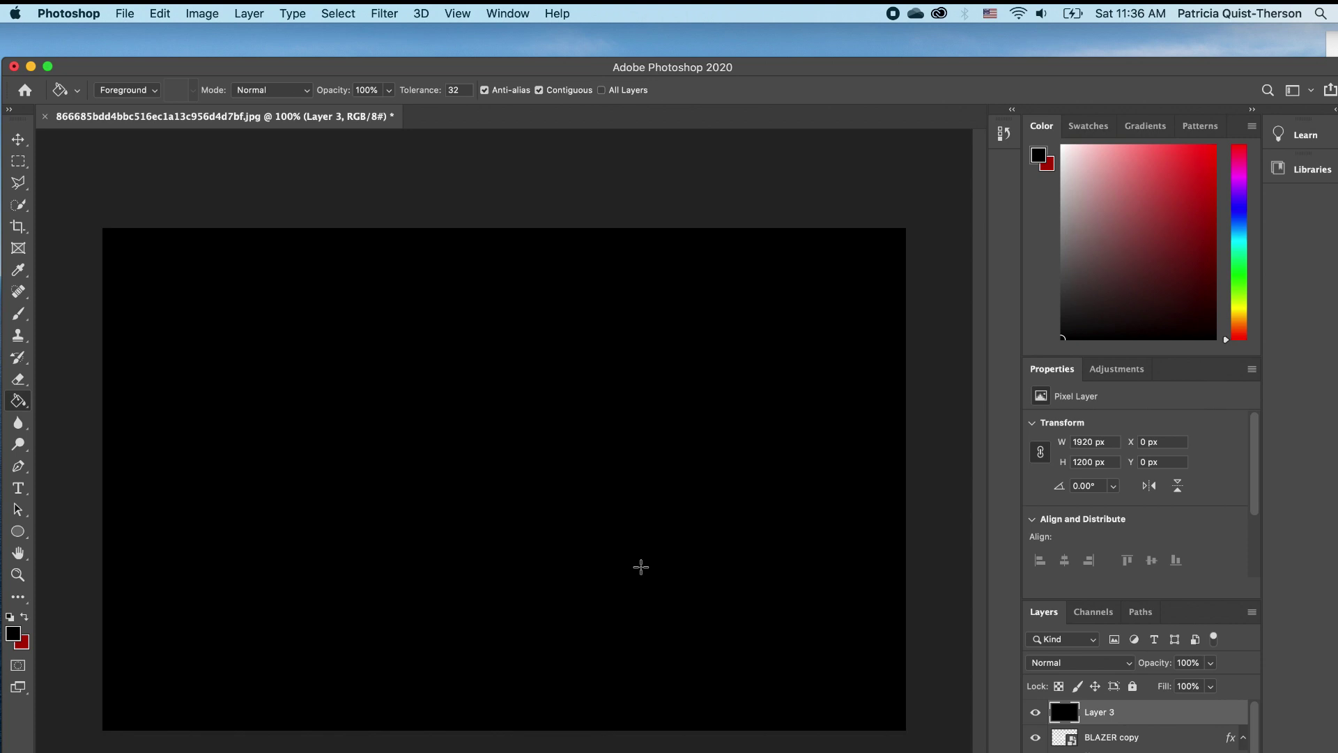
{"action": "left_click", "coordinate": [382, 16]}
Render a Movie Prime lens flare at 100% brightness onto black Layer 3.
{"action": "mouse_move", "coordinate": [416, 297]}
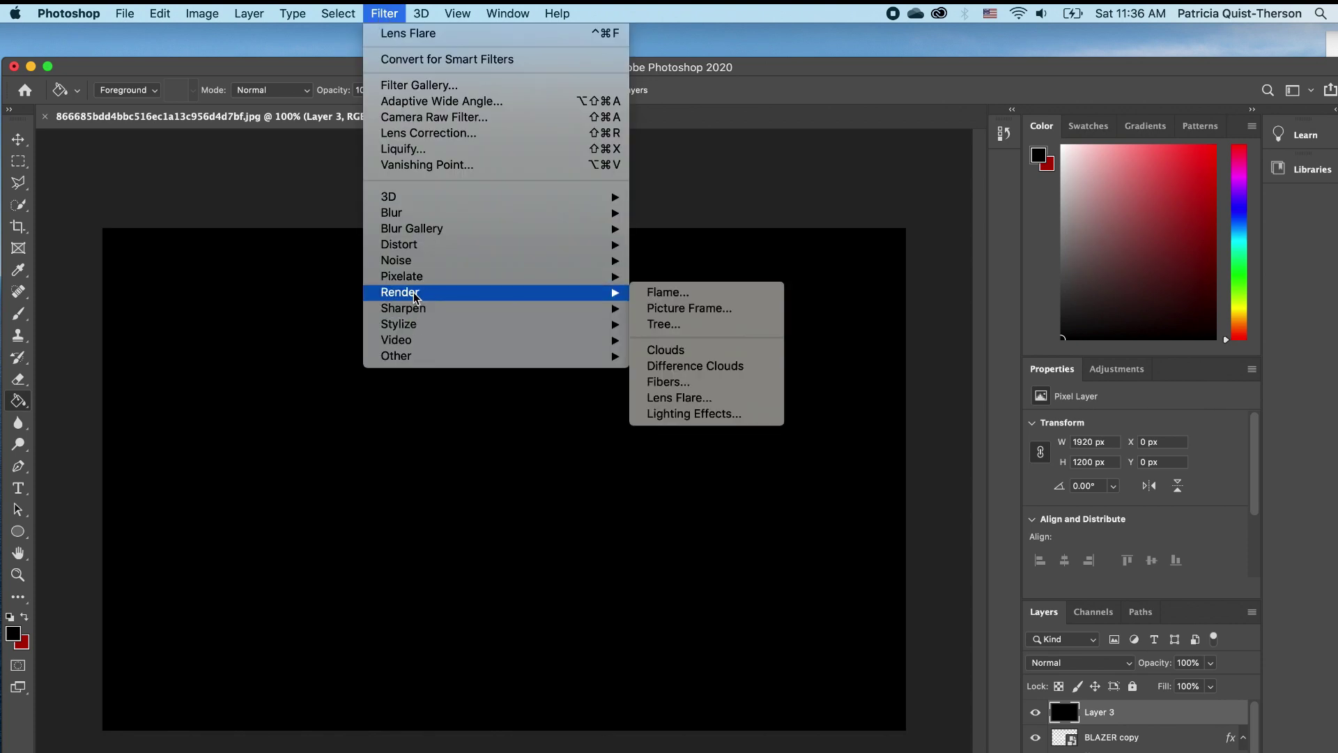
{"action": "left_click", "coordinate": [697, 399]}
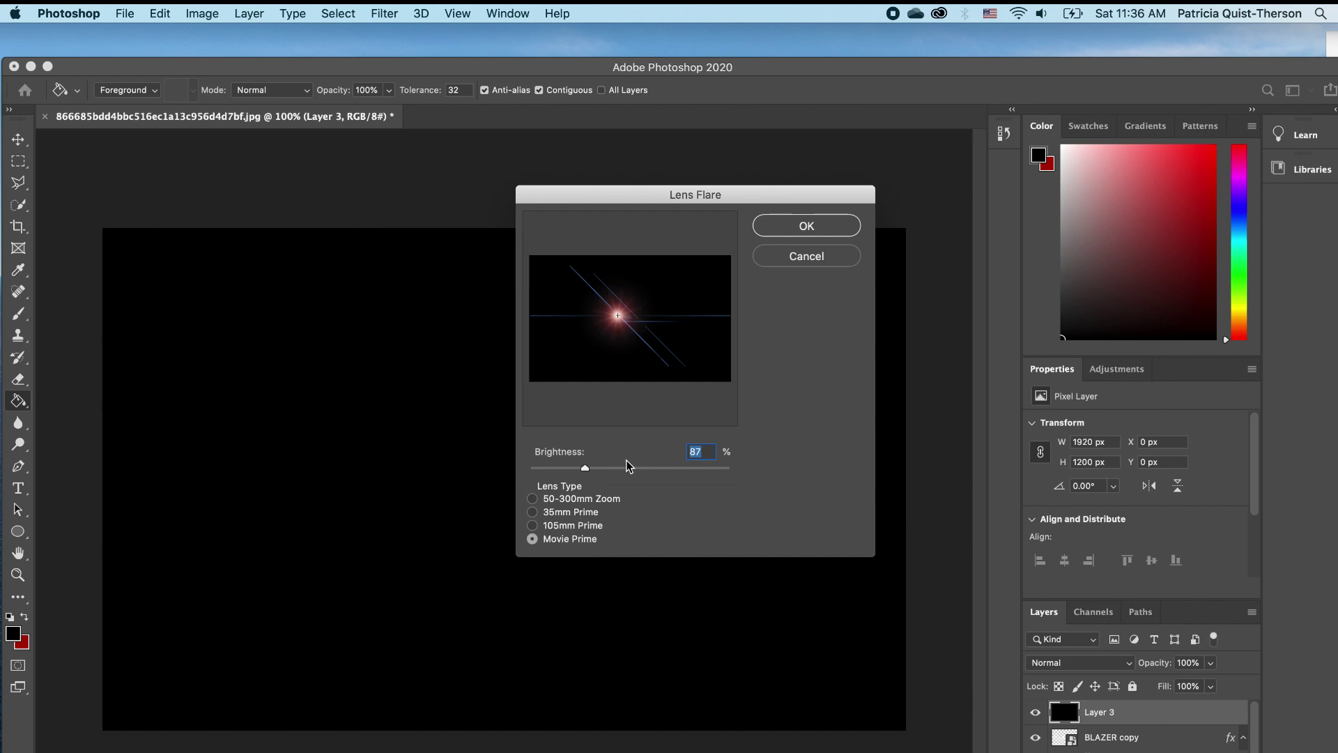
{"action": "type", "text": "100"}
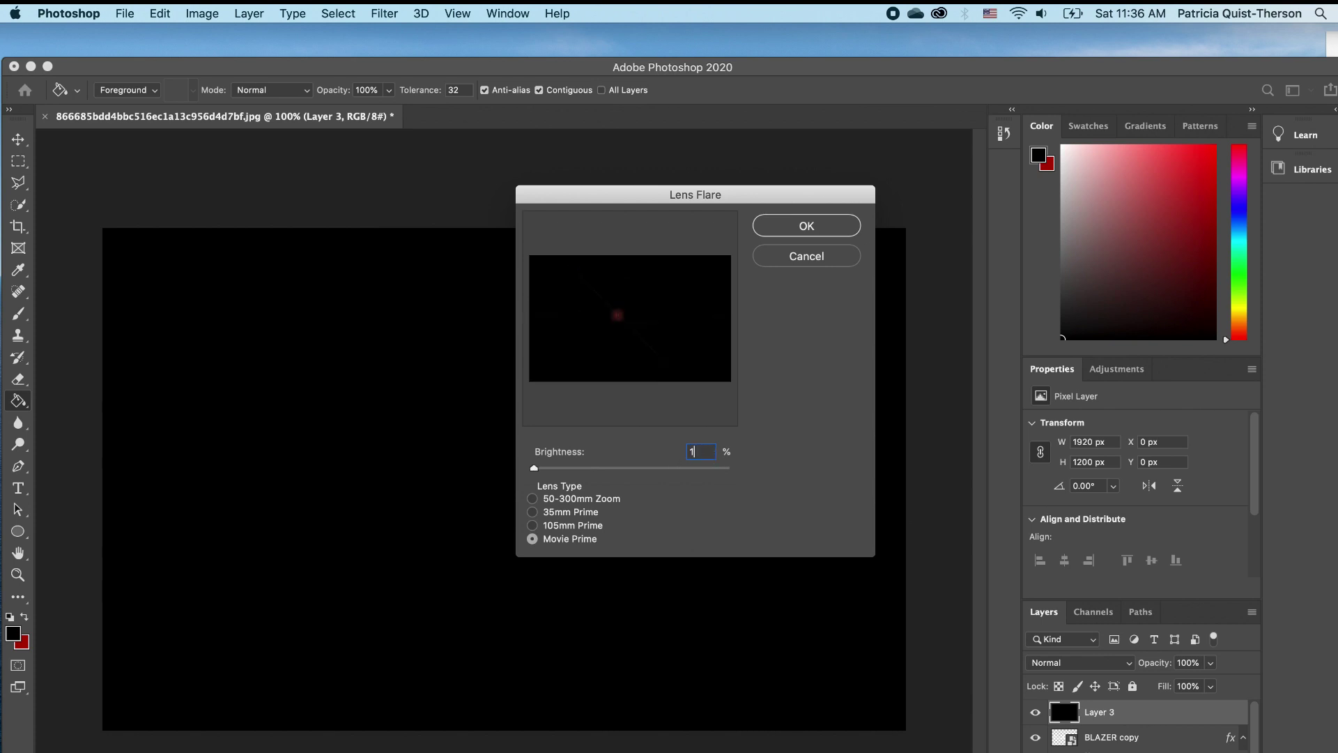
{"action": "left_click", "coordinate": [821, 228]}
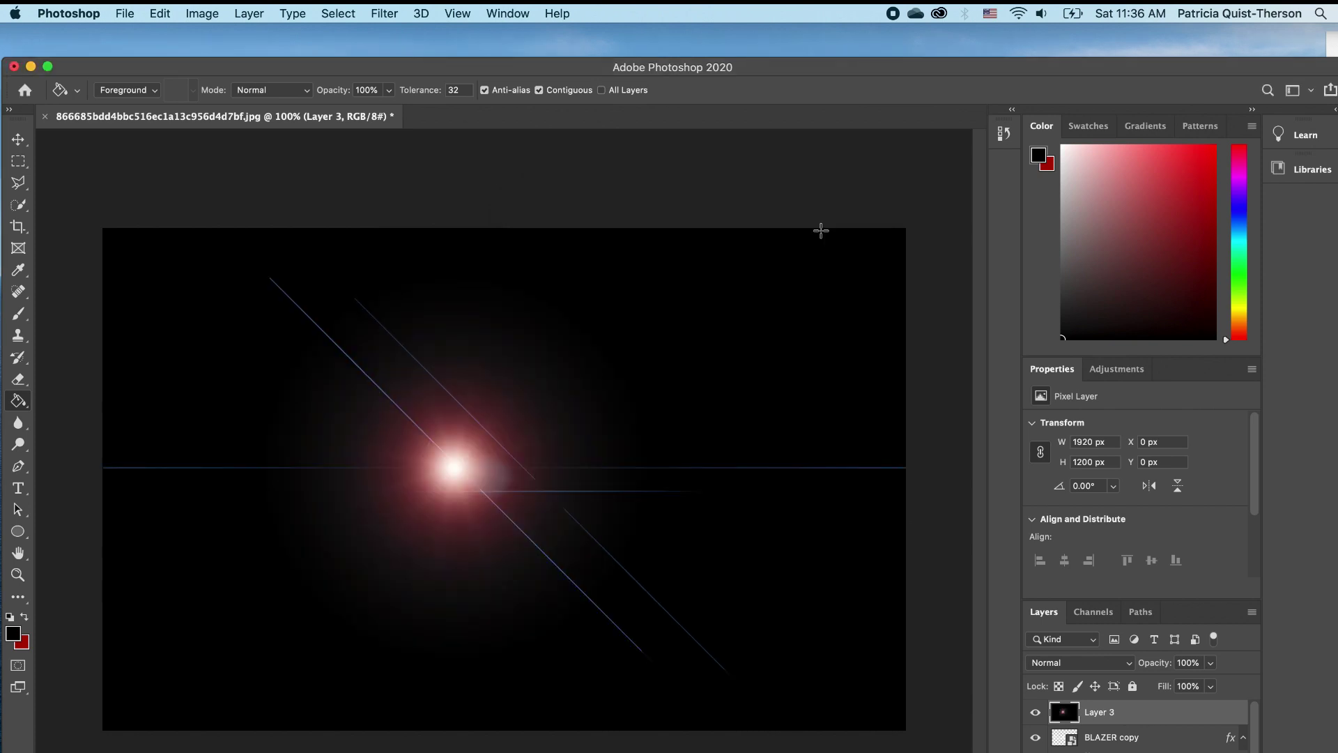
{"action": "left_click", "coordinate": [1123, 668]}
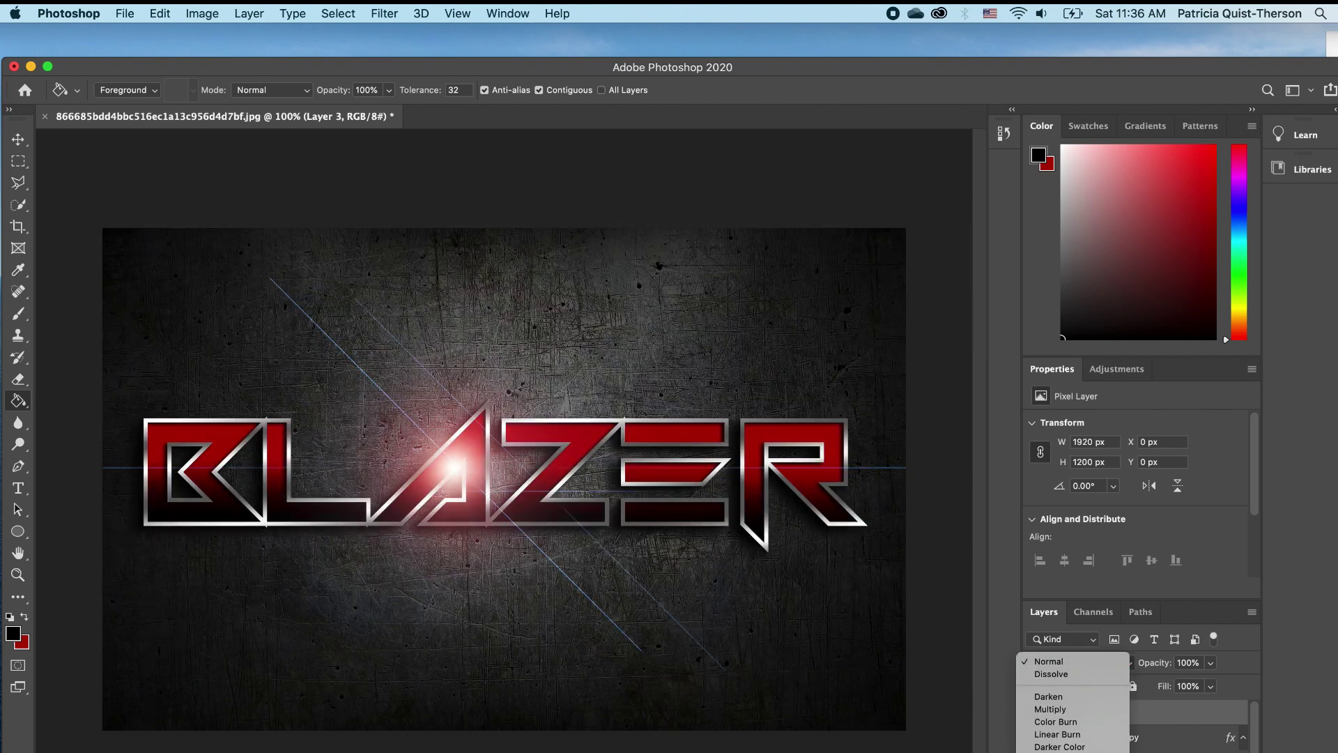
Set the flare layer to Screen blending and move it up and to the right.
{"action": "left_click", "coordinate": [1052, 750]}
{"action": "key", "text": "v"}
{"action": "left_click_drag", "start_coordinate": [455, 374], "coordinate": [487, 311]}
Duplicate the flare layer and place the copy over the B and L letters.
{"action": "left_click_drag", "start_coordinate": [1201, 632], "coordinate": [1210, 741]}
{"action": "left_click_drag", "start_coordinate": [508, 320], "coordinate": [414, 407]}
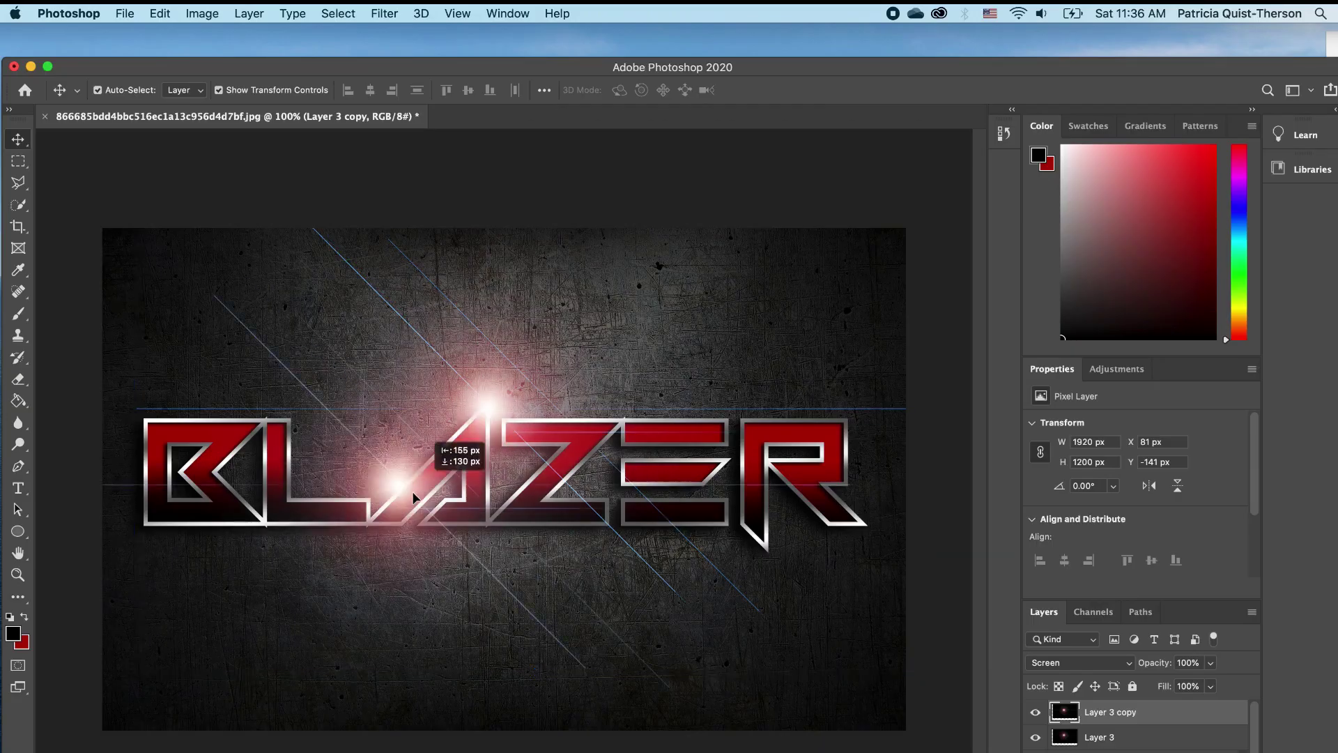
{"action": "left_click_drag", "start_coordinate": [413, 497], "coordinate": [282, 524]}
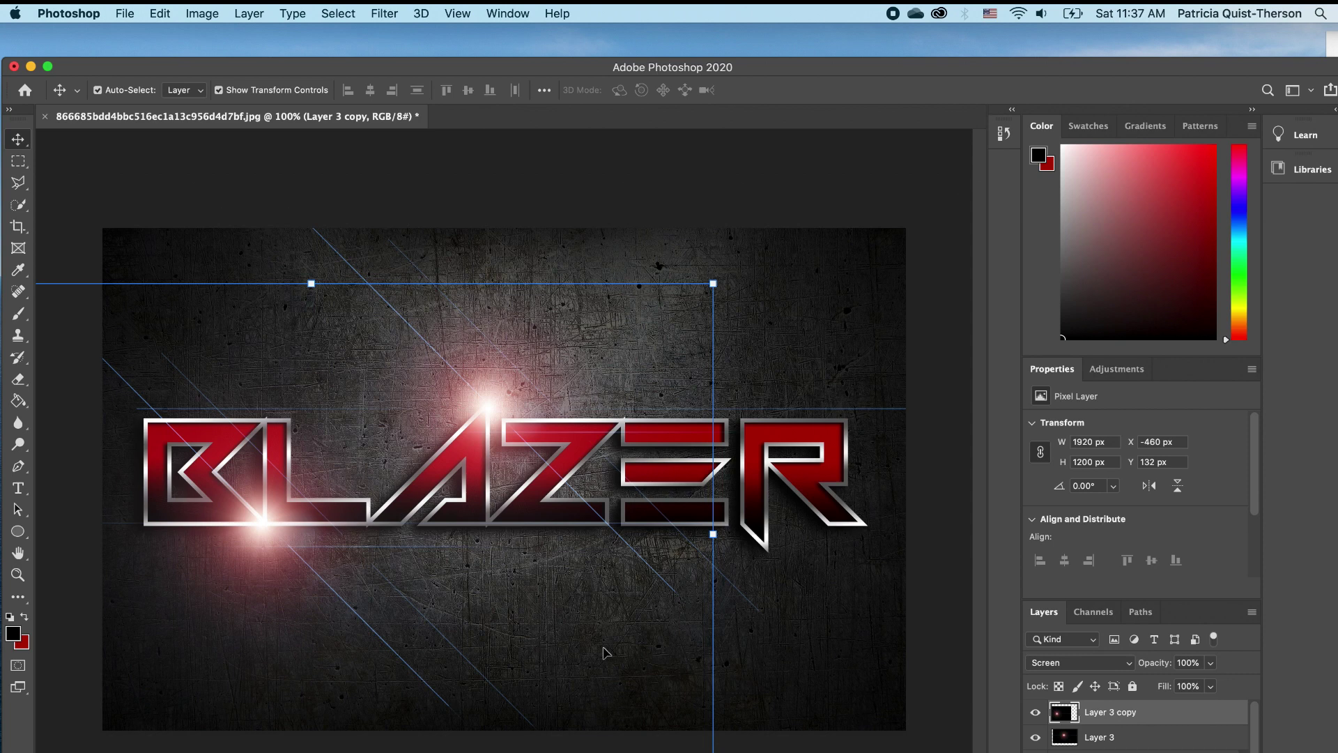
{"action": "left_click", "coordinate": [856, 642]}
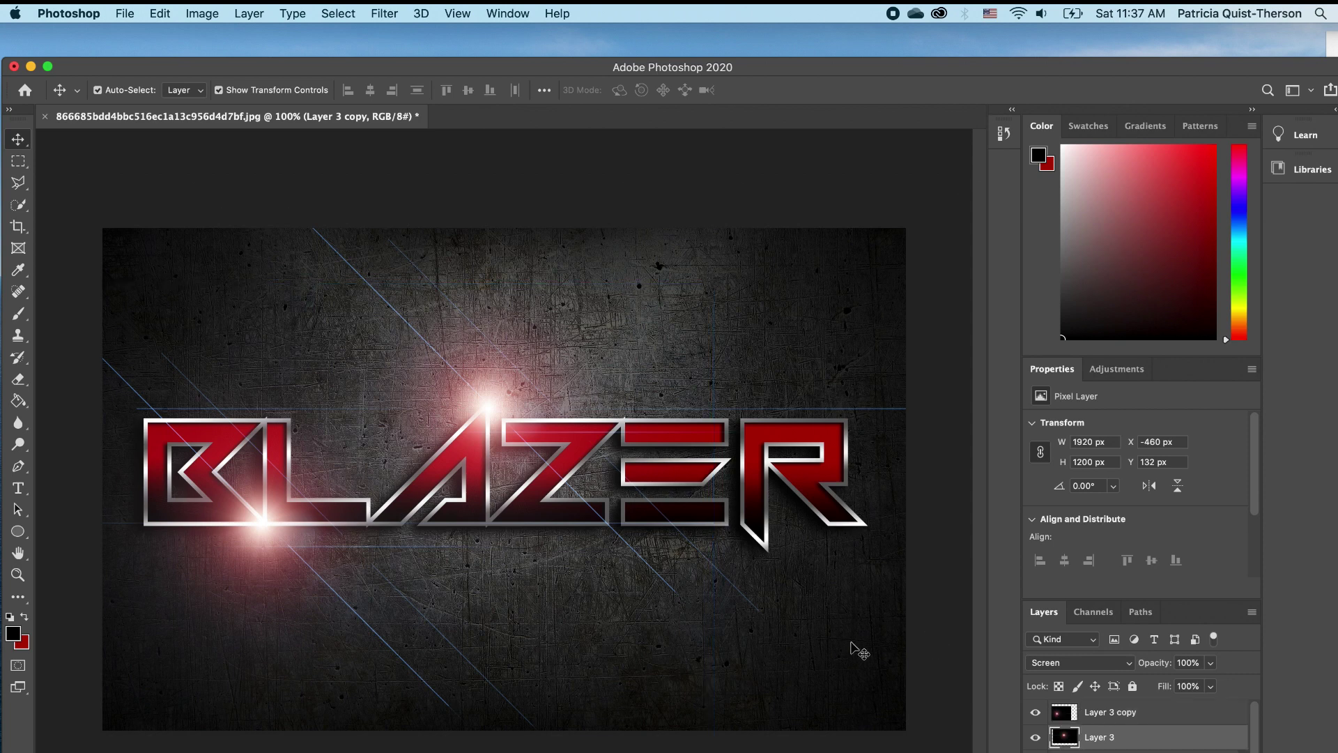
{"action": "left_click", "coordinate": [936, 293]}
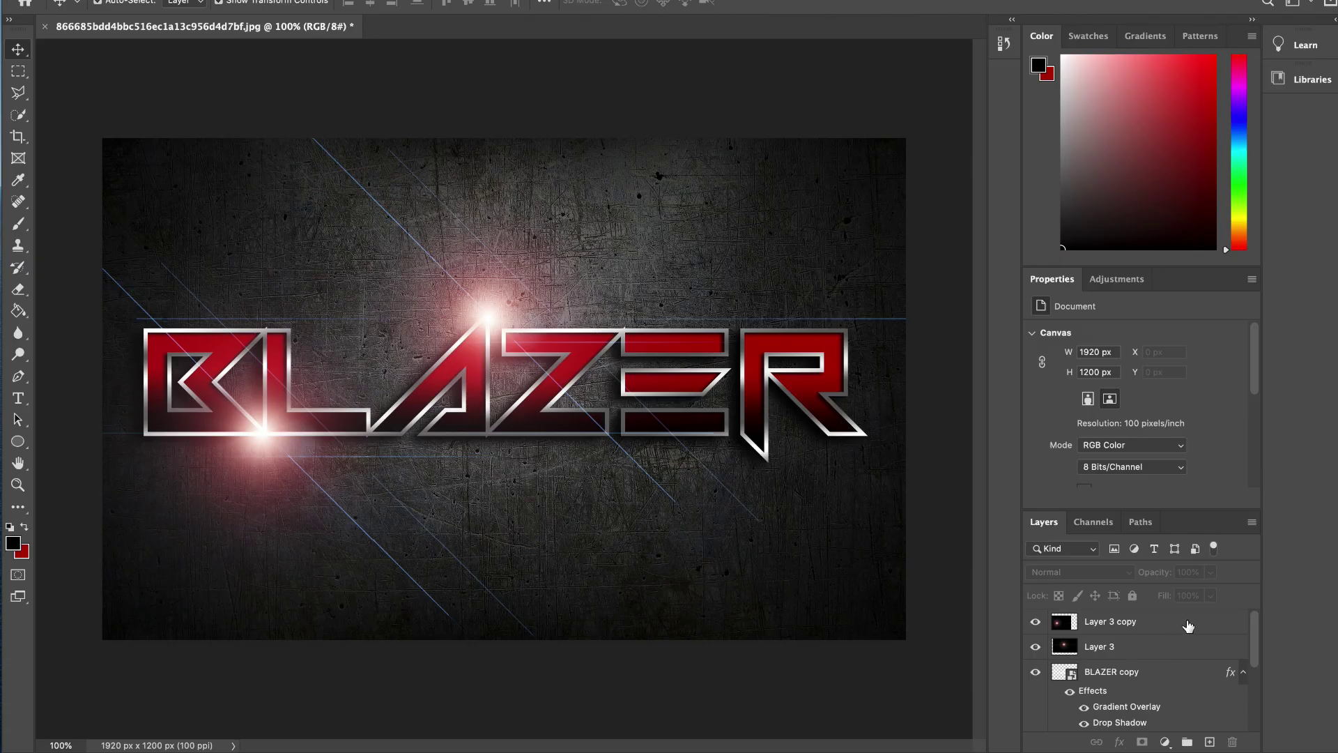
{"action": "left_click", "coordinate": [1188, 713]}
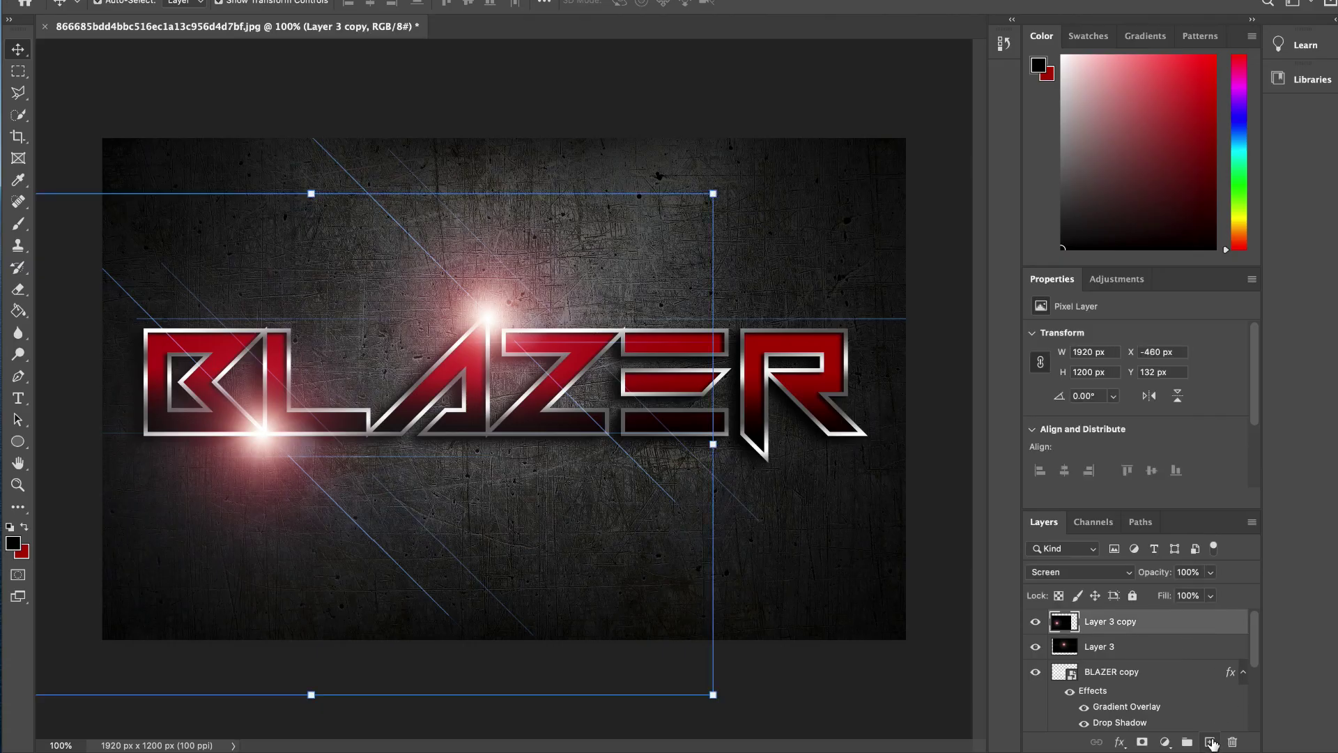
Add Layer 4 on top and fill it with black using the Paint Bucket.
{"action": "left_click", "coordinate": [1210, 741]}
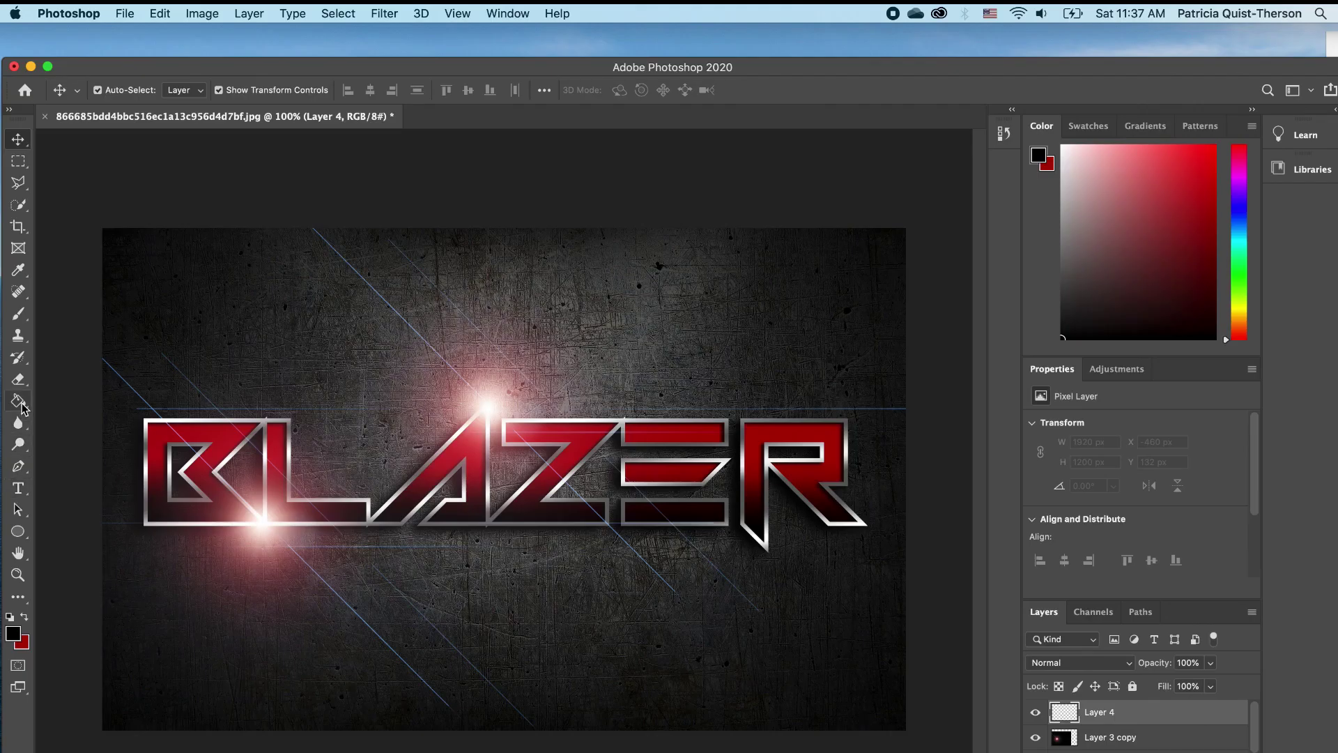
{"action": "left_click", "coordinate": [19, 311]}
{"action": "left_click", "coordinate": [627, 348]}
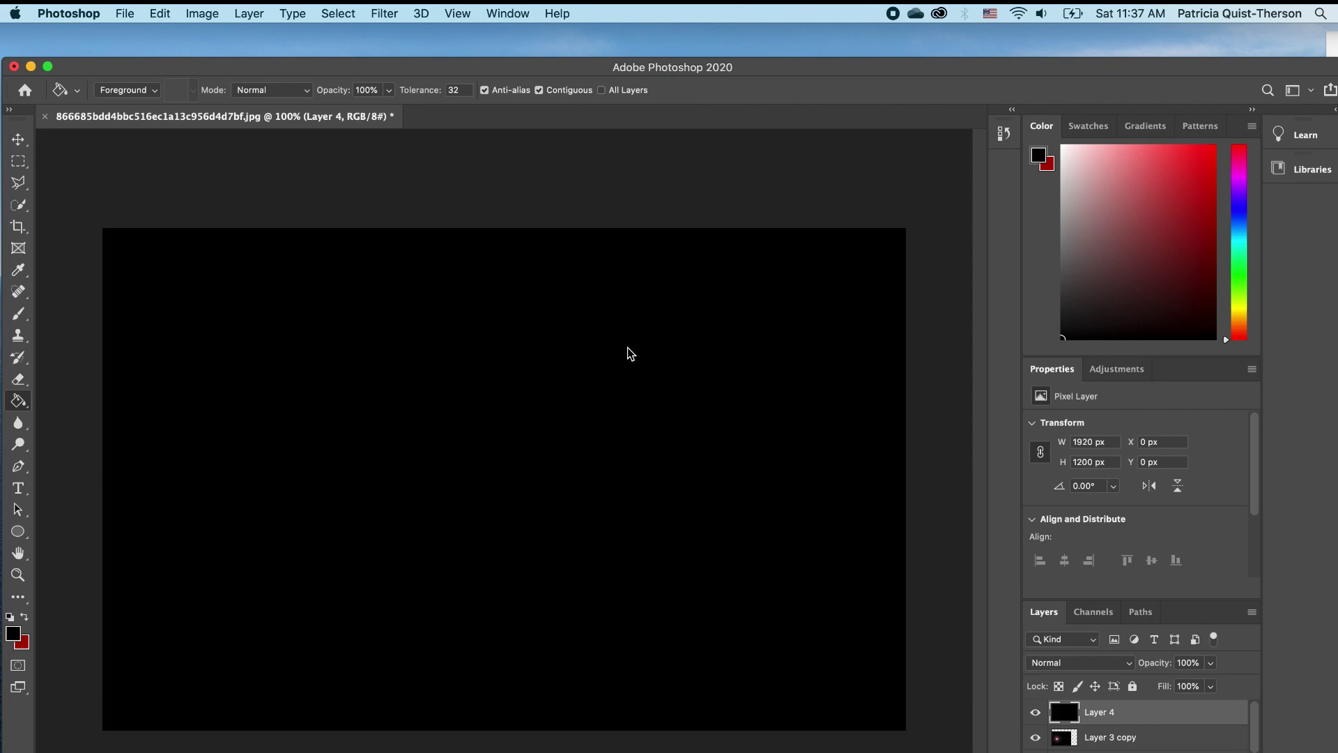
Render a 50-300mm Zoom lens flare onto Layer 4, centred slightly right.
{"action": "left_click", "coordinate": [382, 8]}
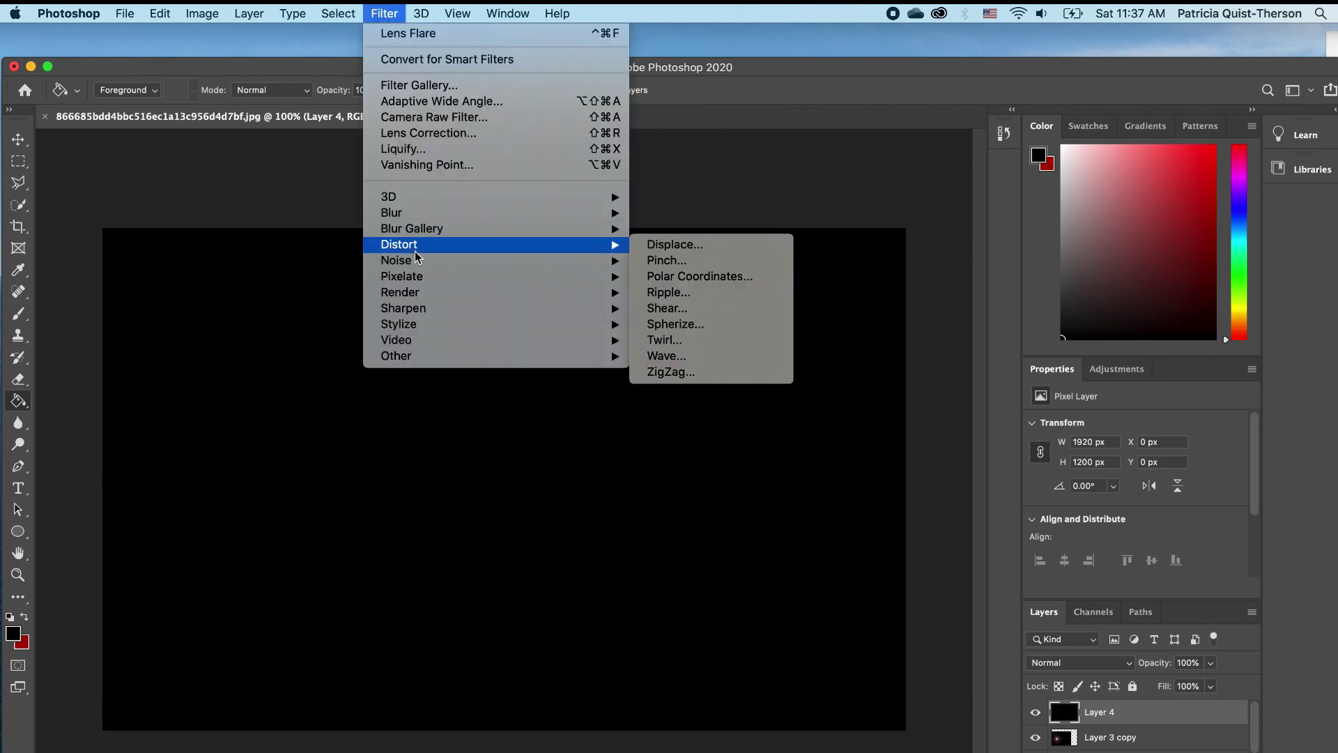
{"action": "mouse_move", "coordinate": [400, 296]}
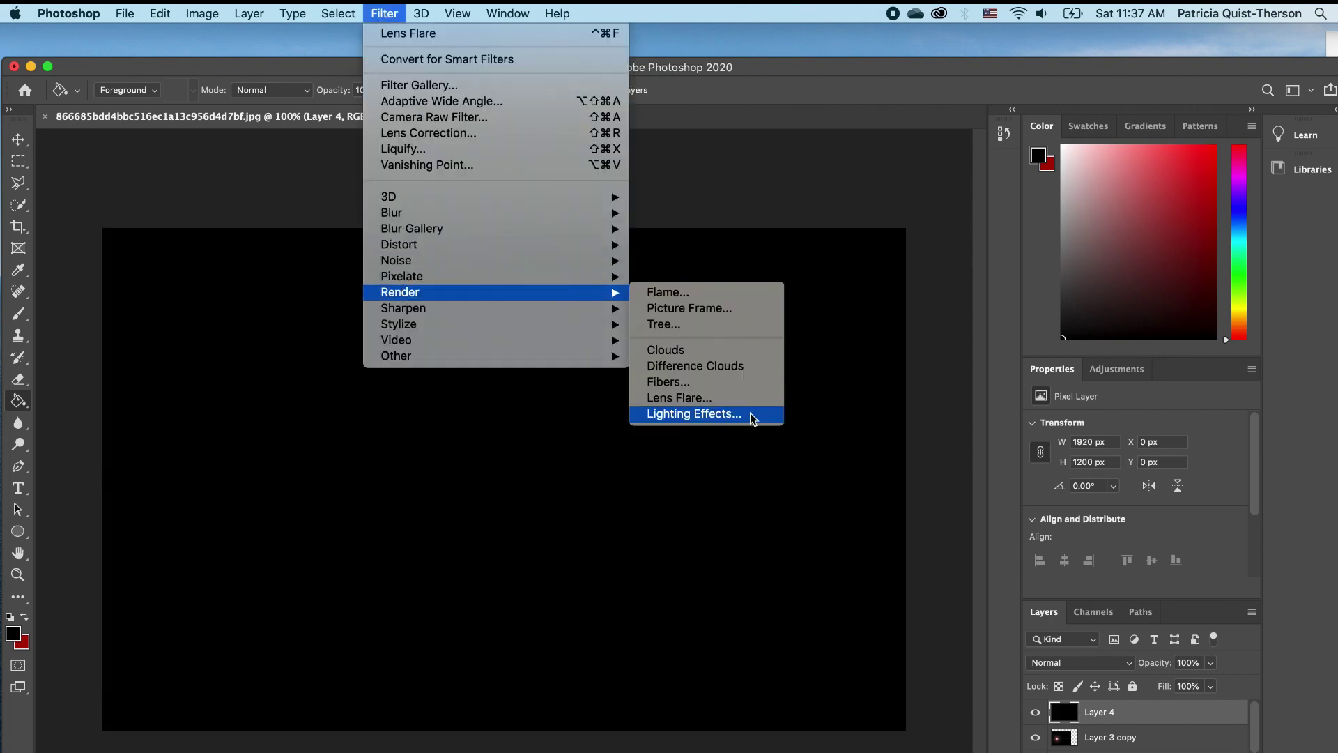
{"action": "left_click", "coordinate": [731, 401]}
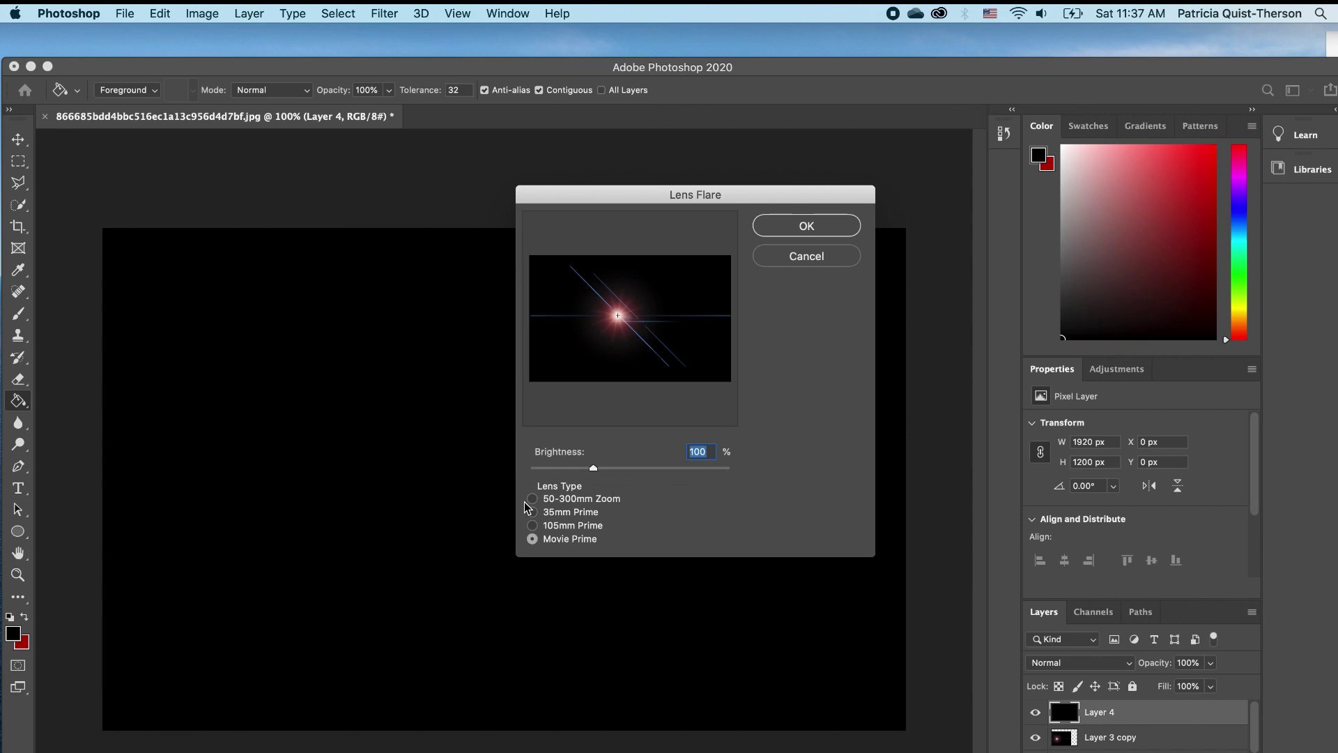
{"action": "left_click", "coordinate": [534, 499]}
{"action": "left_click", "coordinate": [532, 512]}
{"action": "left_click", "coordinate": [532, 525]}
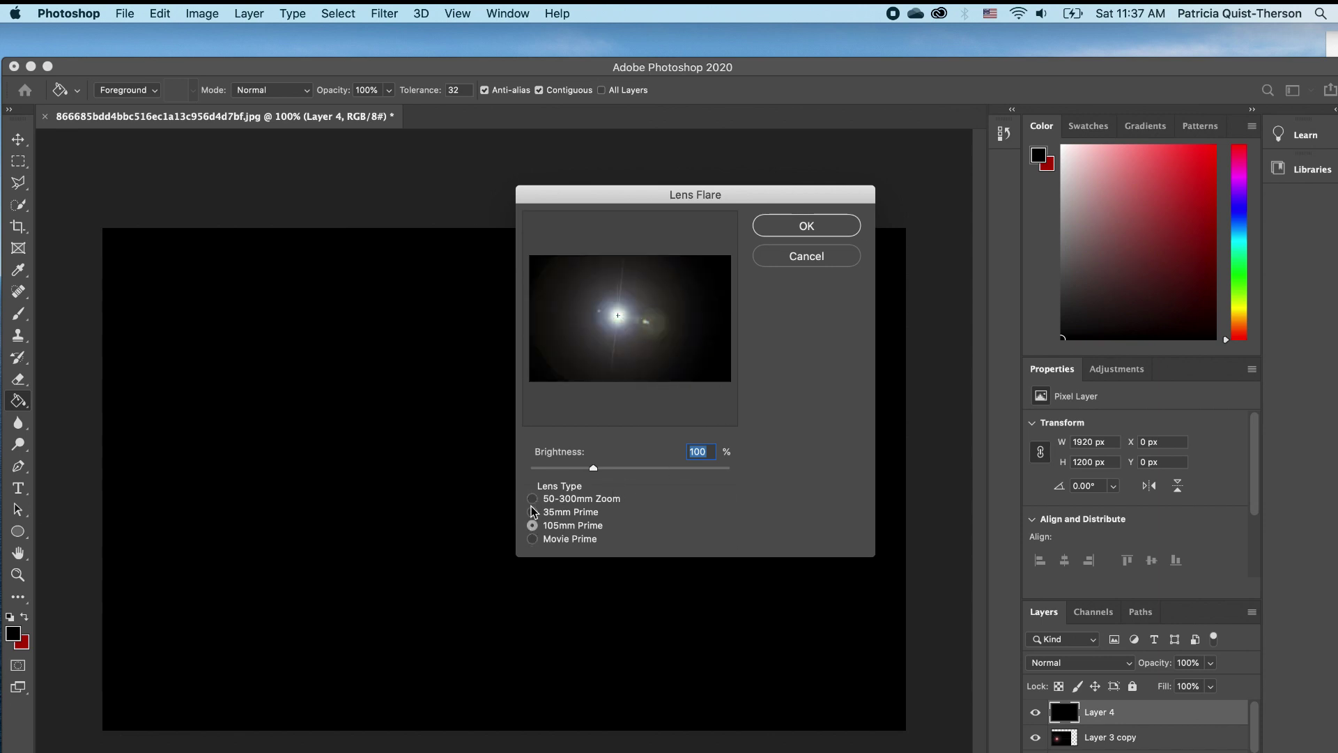
{"action": "left_click", "coordinate": [533, 499]}
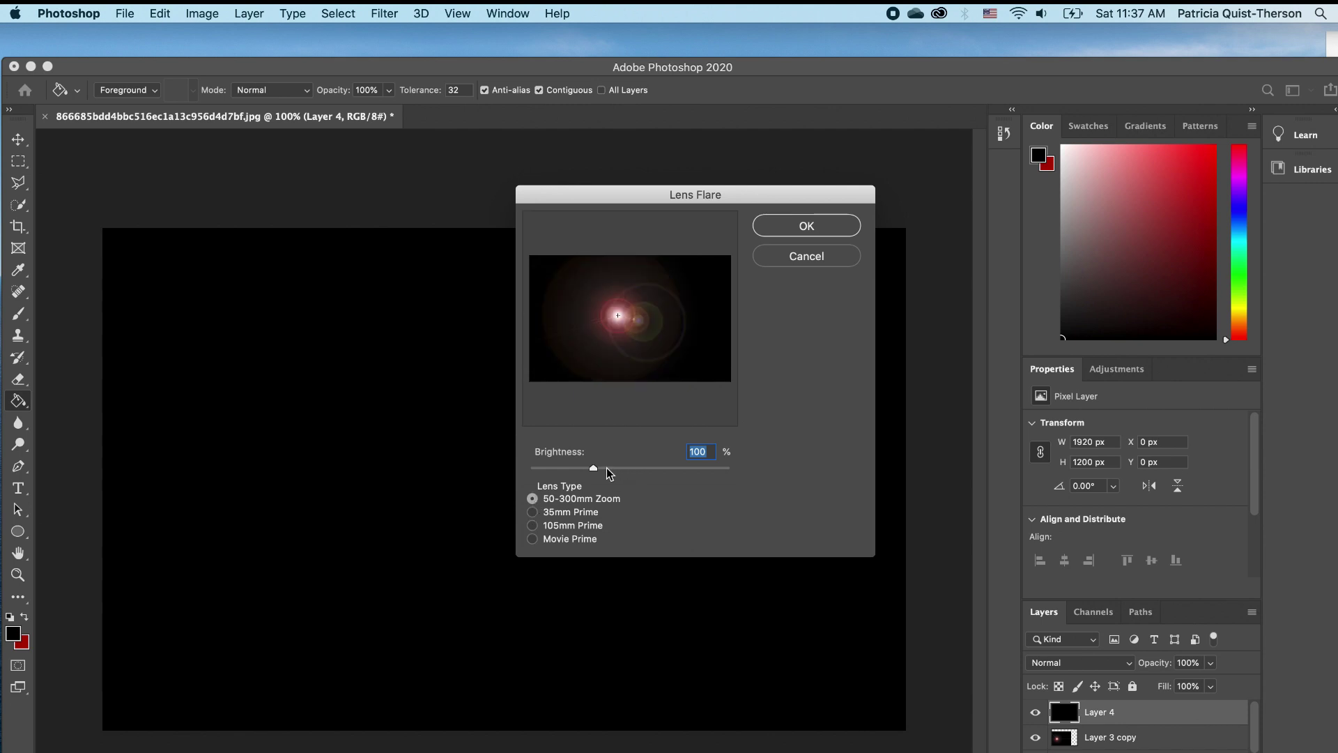
{"action": "left_click", "coordinate": [630, 319]}
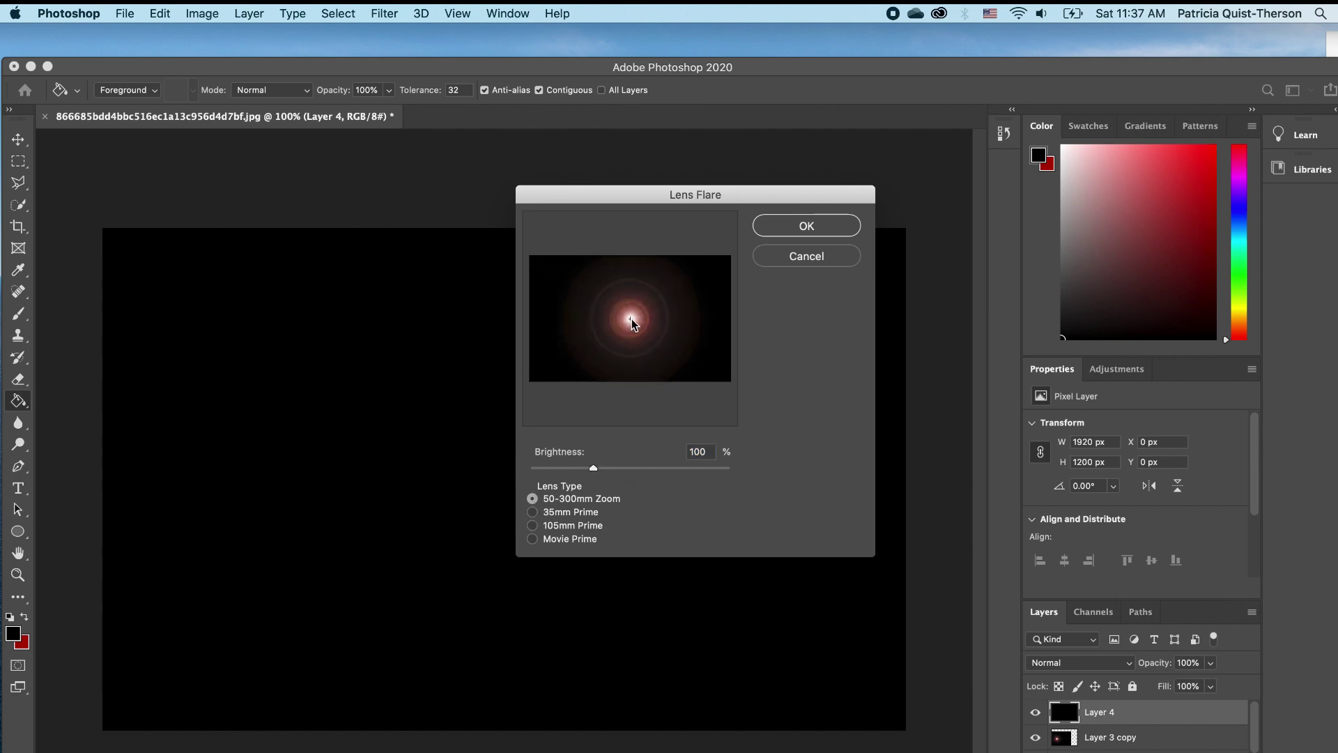
{"action": "left_click", "coordinate": [805, 228]}
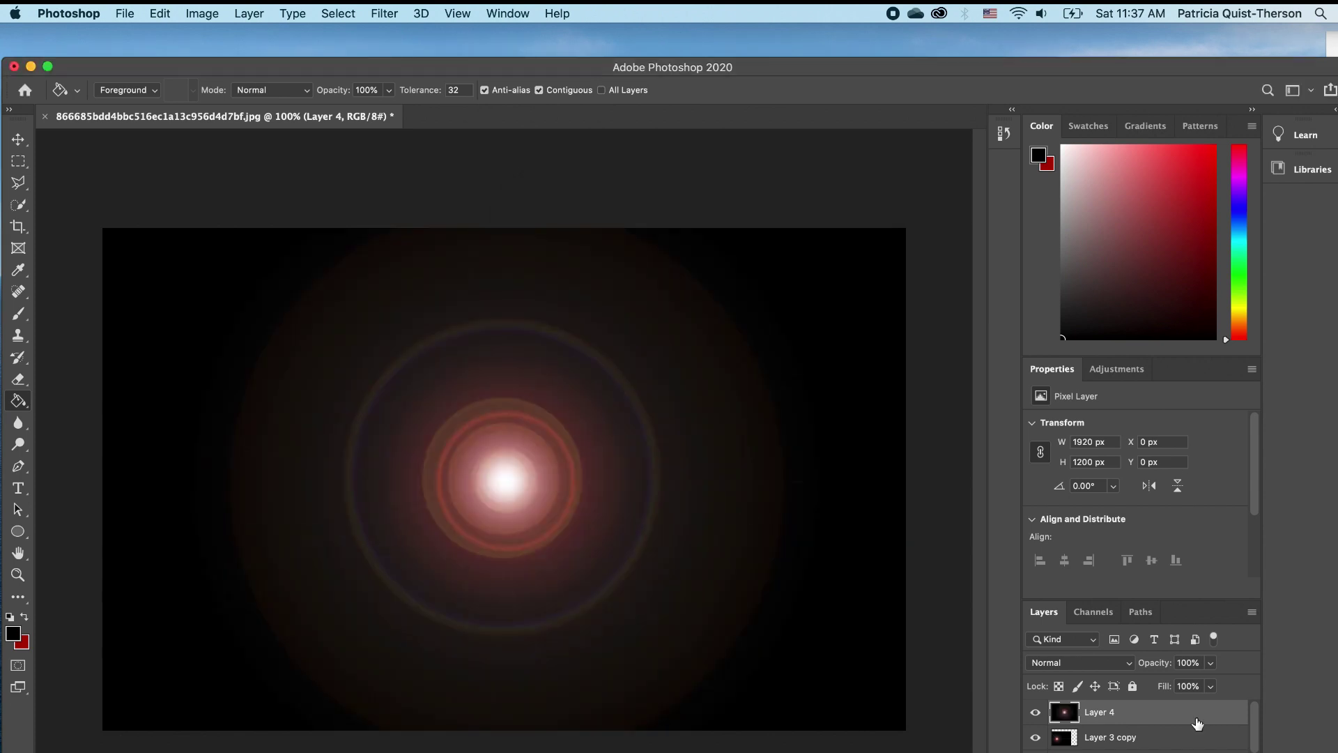
Set Layer 4's blend mode to Screen.
{"action": "left_click", "coordinate": [1121, 664]}
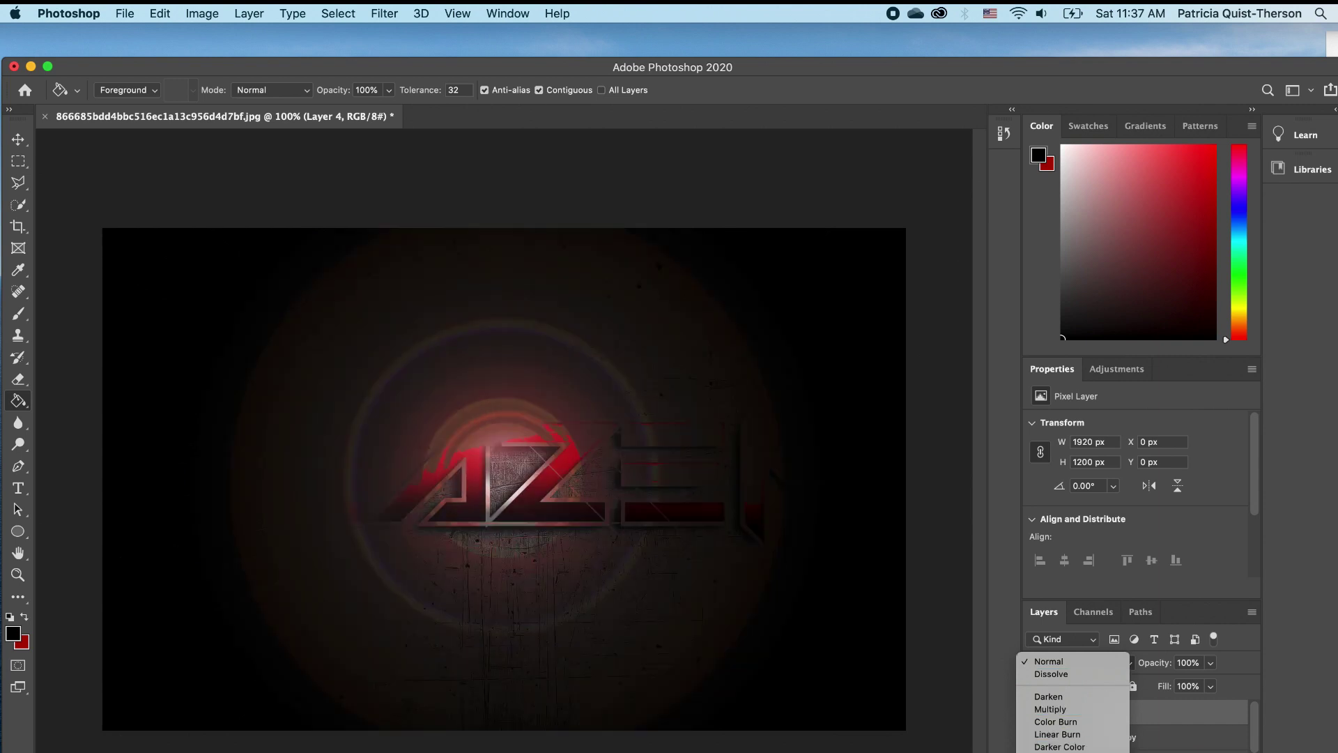
{"action": "key", "text": "s"}
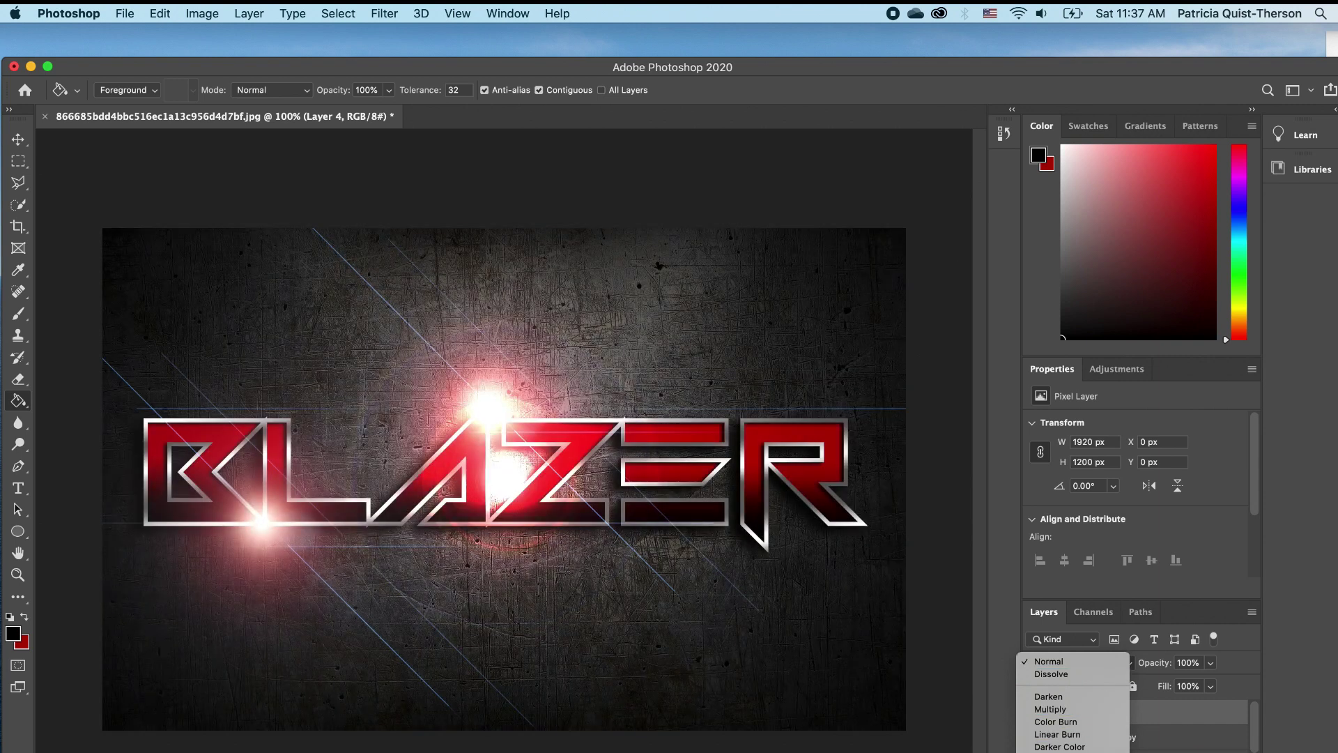
{"action": "key", "text": "Return"}
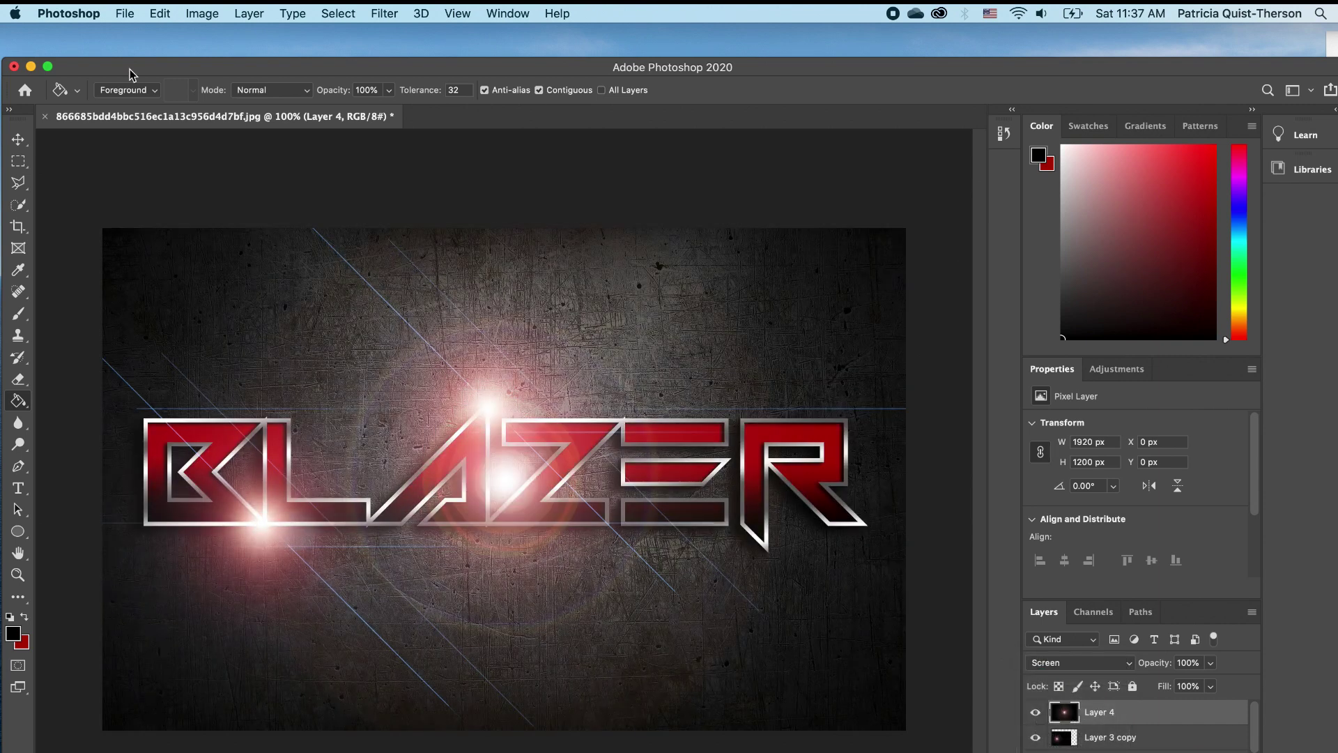
Squash the flare into a thin 1920×42 px streak across BLAZER's top edge.
{"action": "left_click", "coordinate": [18, 139]}
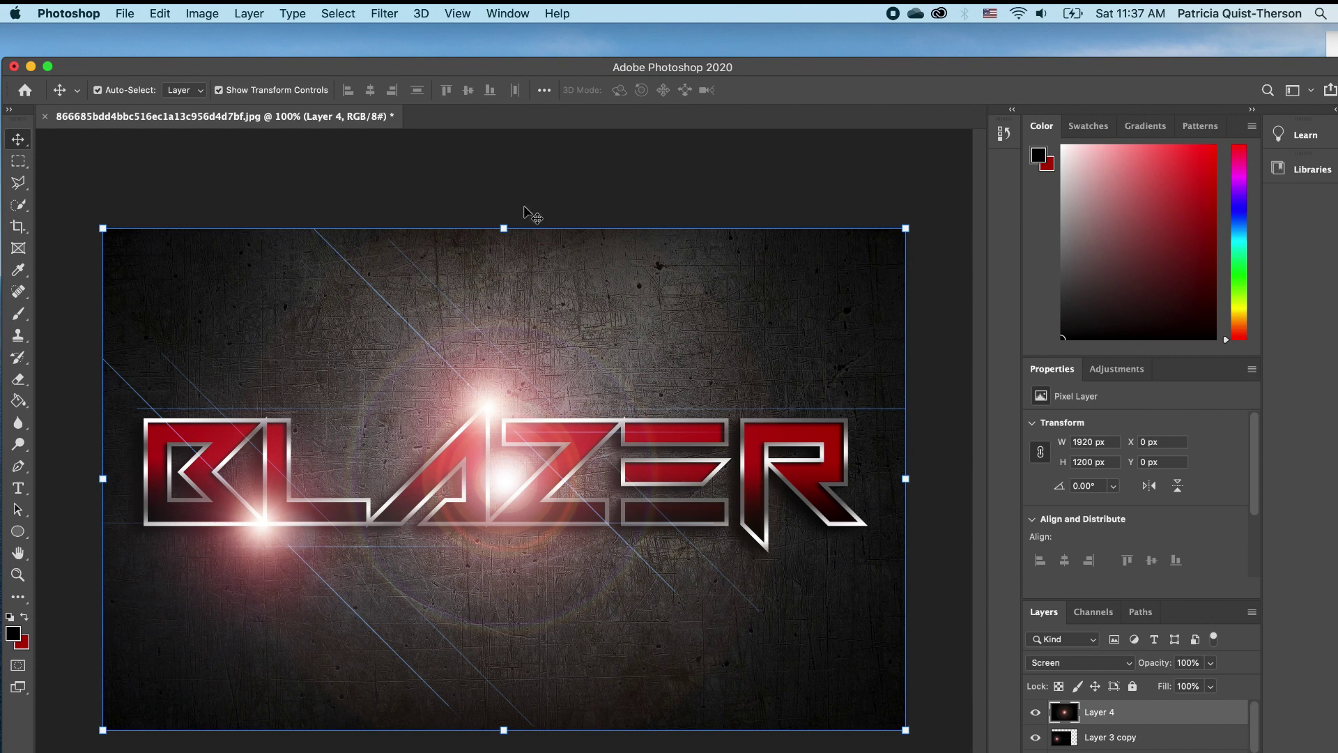
{"action": "left_click_drag", "start_coordinate": [504, 228], "coordinate": [800, 427]}
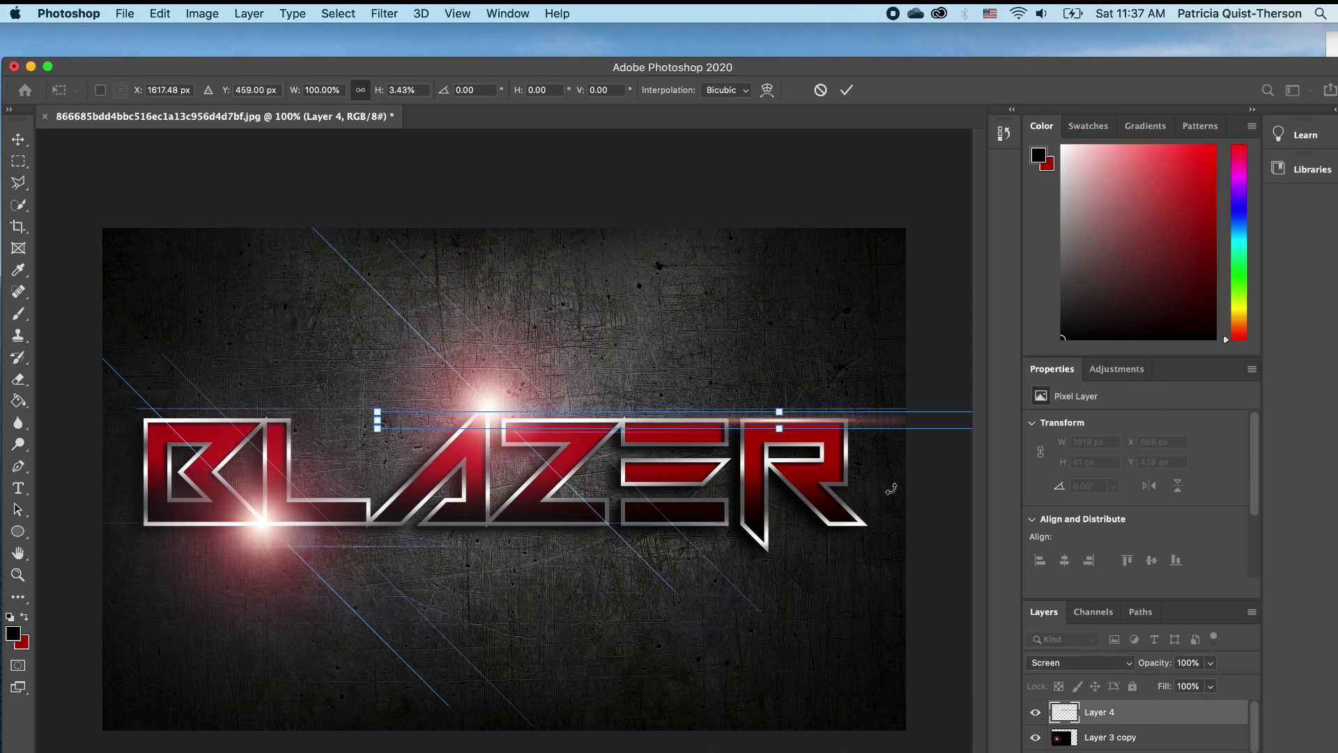
{"action": "key", "text": "Return"}
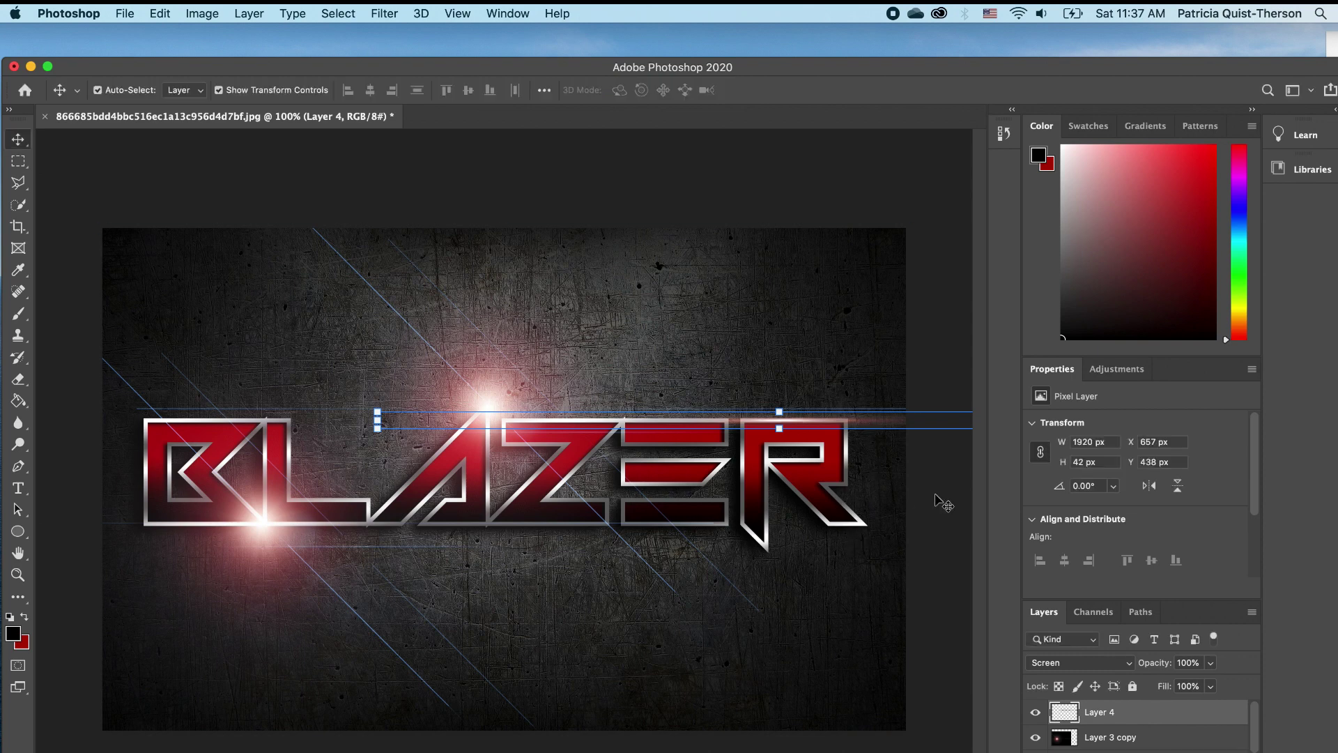
{"action": "left_click", "coordinate": [941, 498]}
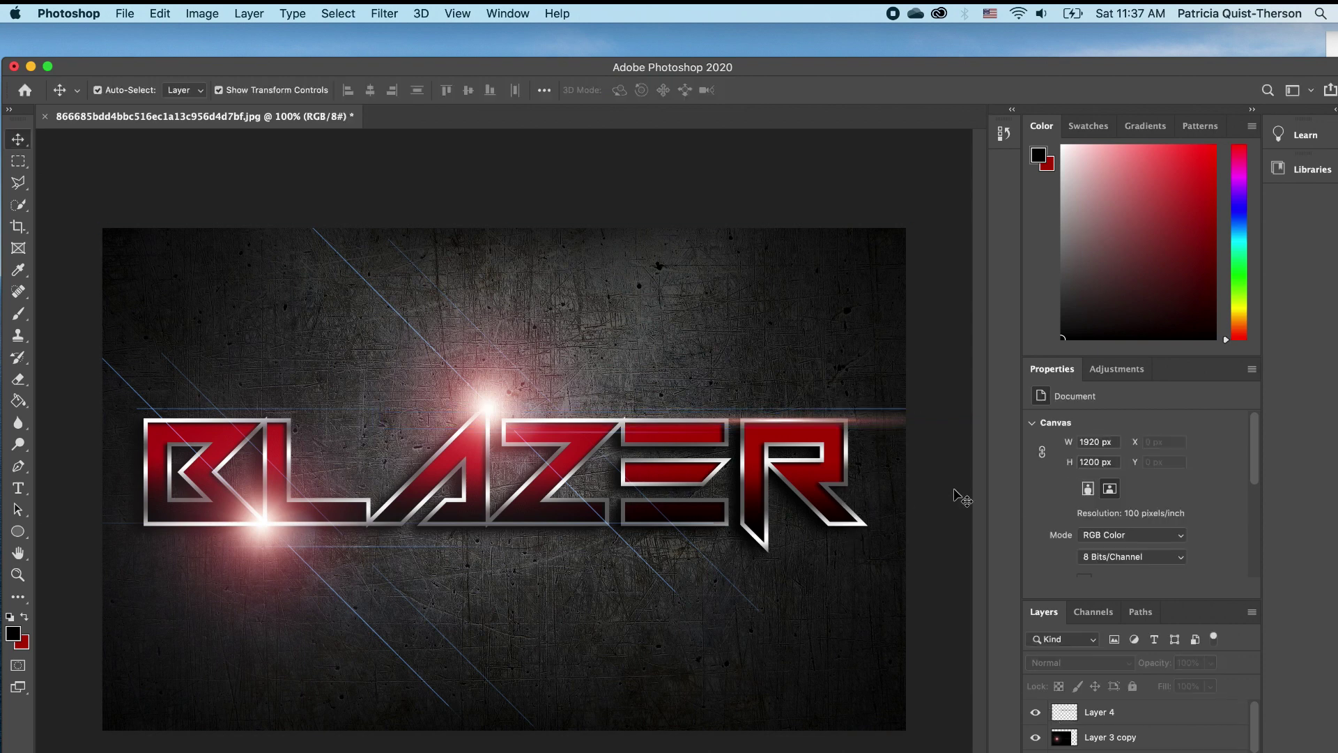
Tint the Layer 4 streak with Hue/Saturation at Hue +180 and Saturation +100.
{"action": "left_click", "coordinate": [882, 425]}
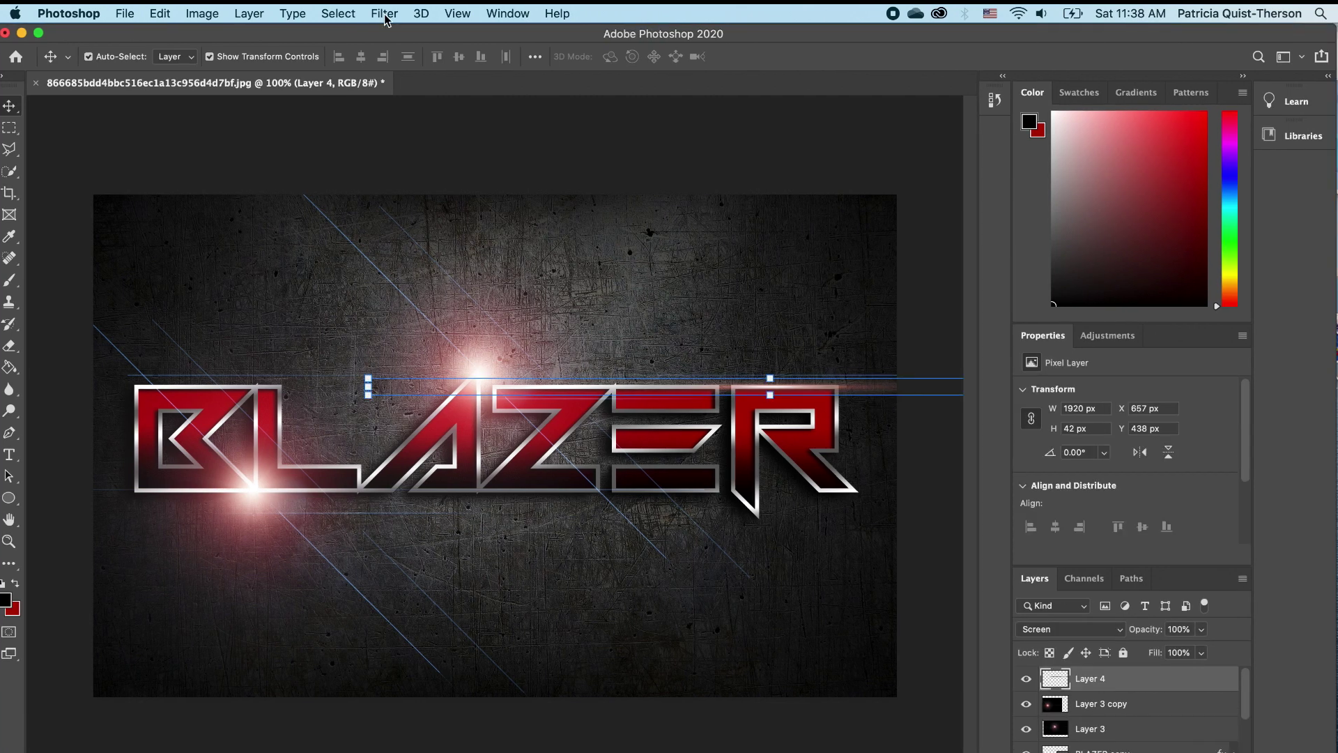
{"action": "left_click", "coordinate": [202, 13]}
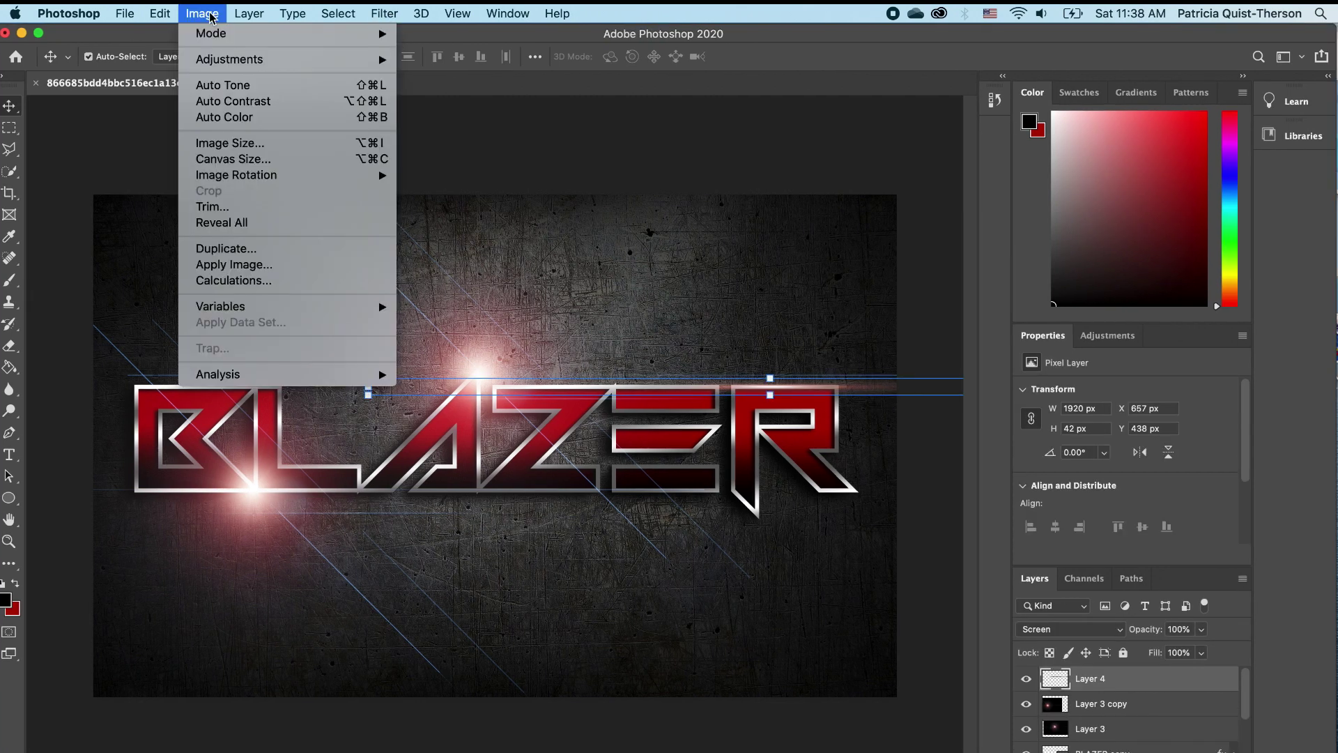
{"action": "mouse_move", "coordinate": [265, 66]}
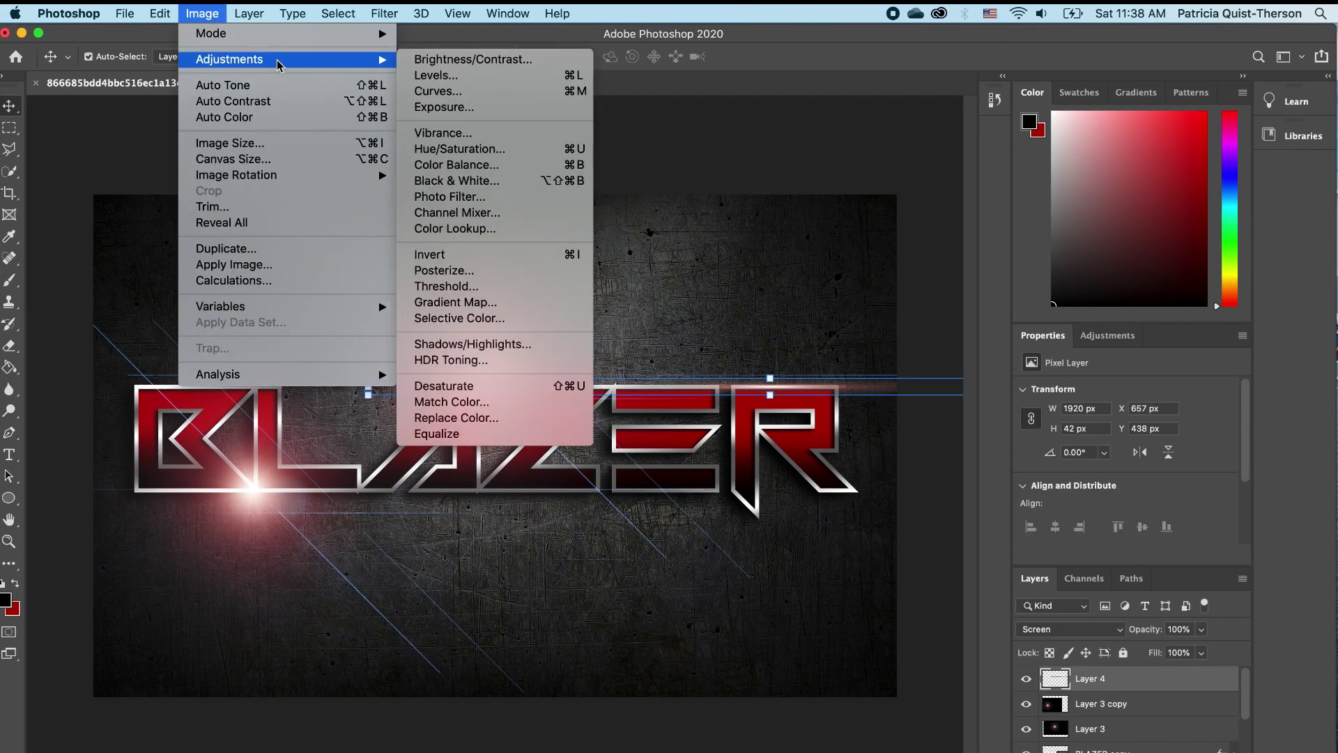
{"action": "left_click", "coordinate": [478, 156]}
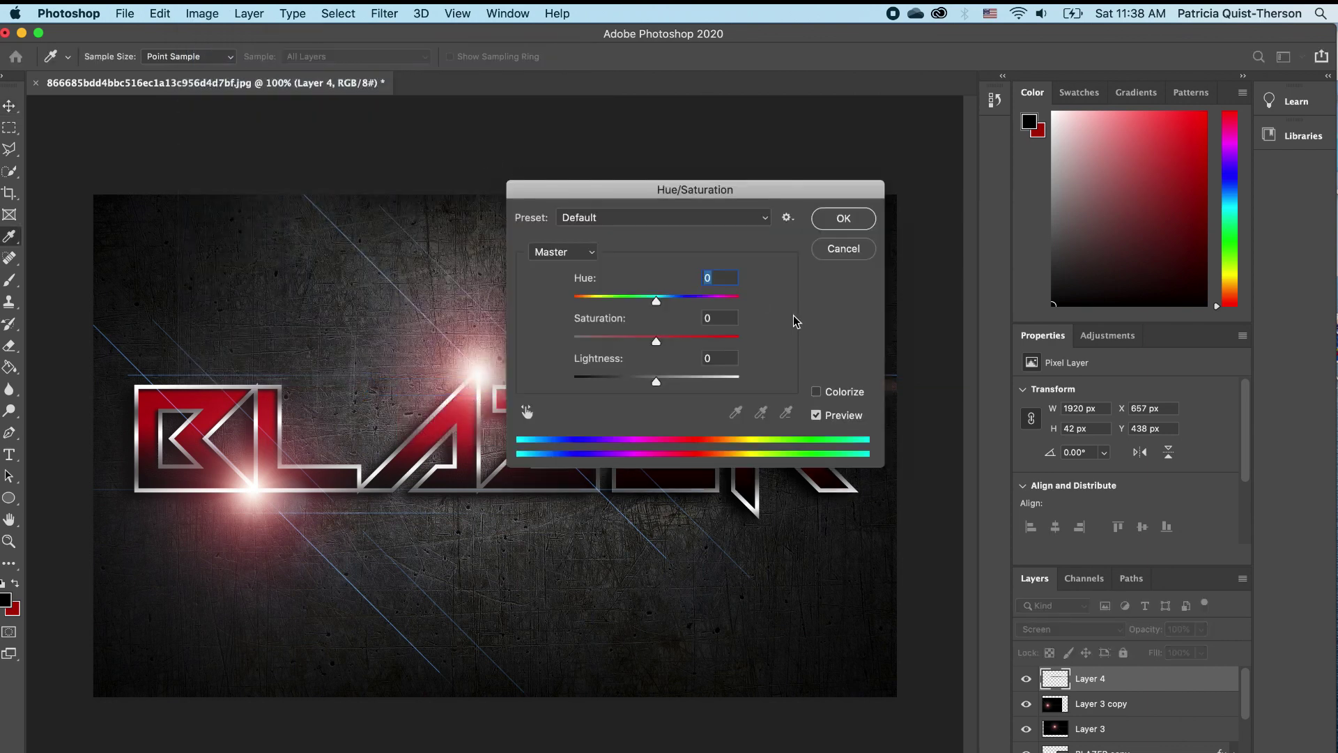
{"action": "left_click_drag", "start_coordinate": [741, 190], "coordinate": [410, 167]}
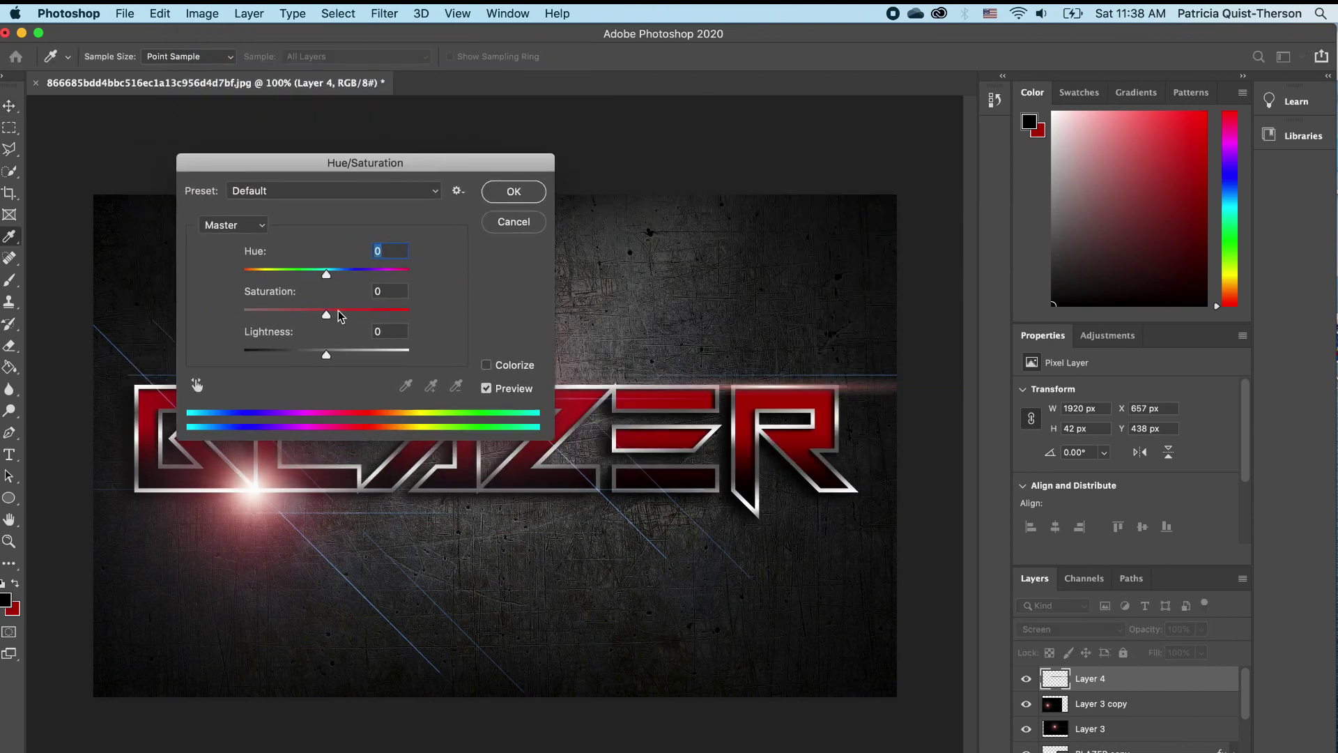
{"action": "left_click_drag", "start_coordinate": [326, 274], "coordinate": [411, 278]}
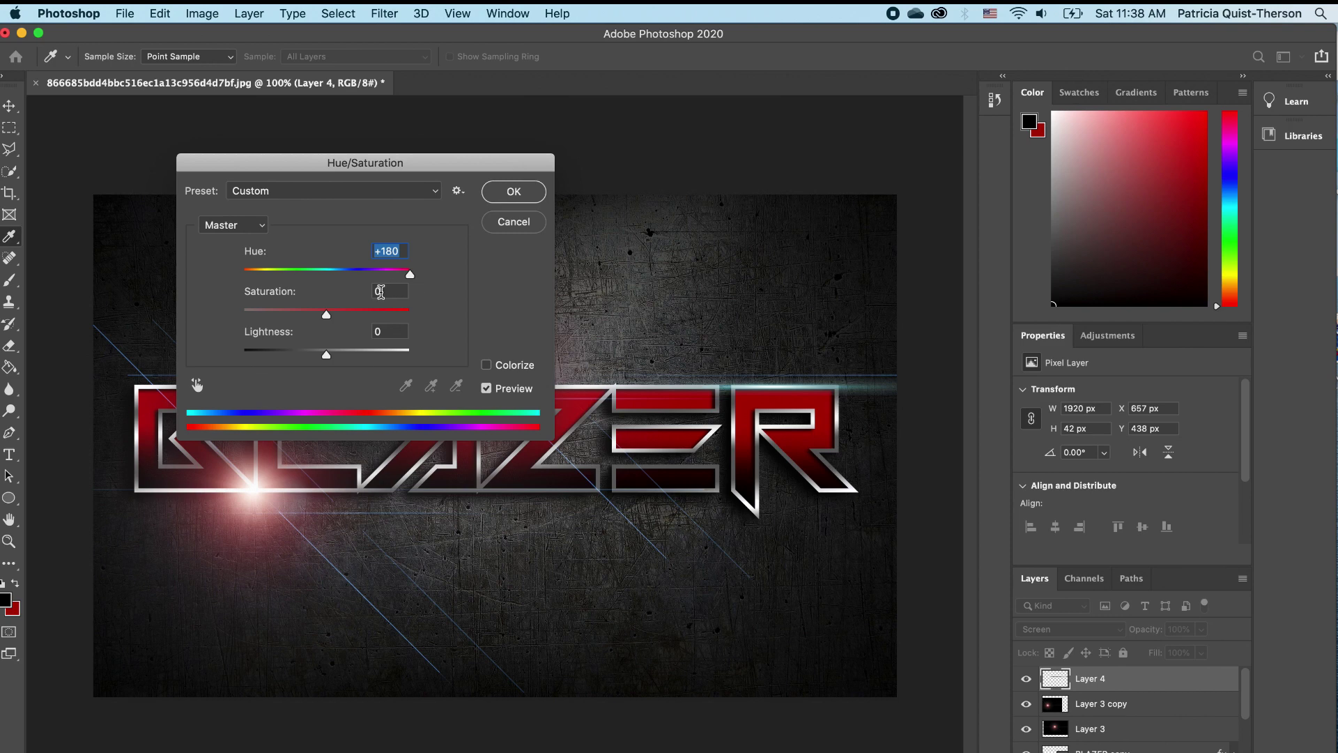
{"action": "left_click_drag", "start_coordinate": [328, 318], "coordinate": [418, 315]}
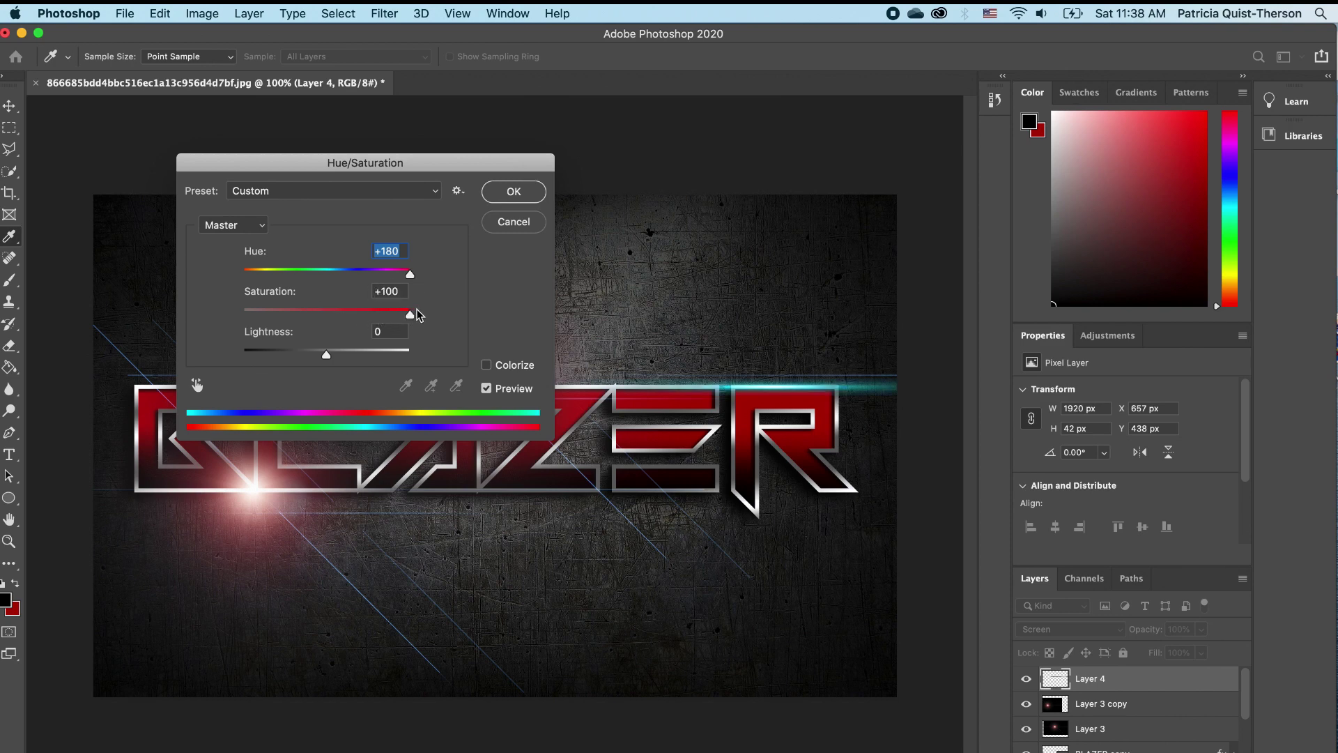
{"action": "left_click", "coordinate": [514, 191]}
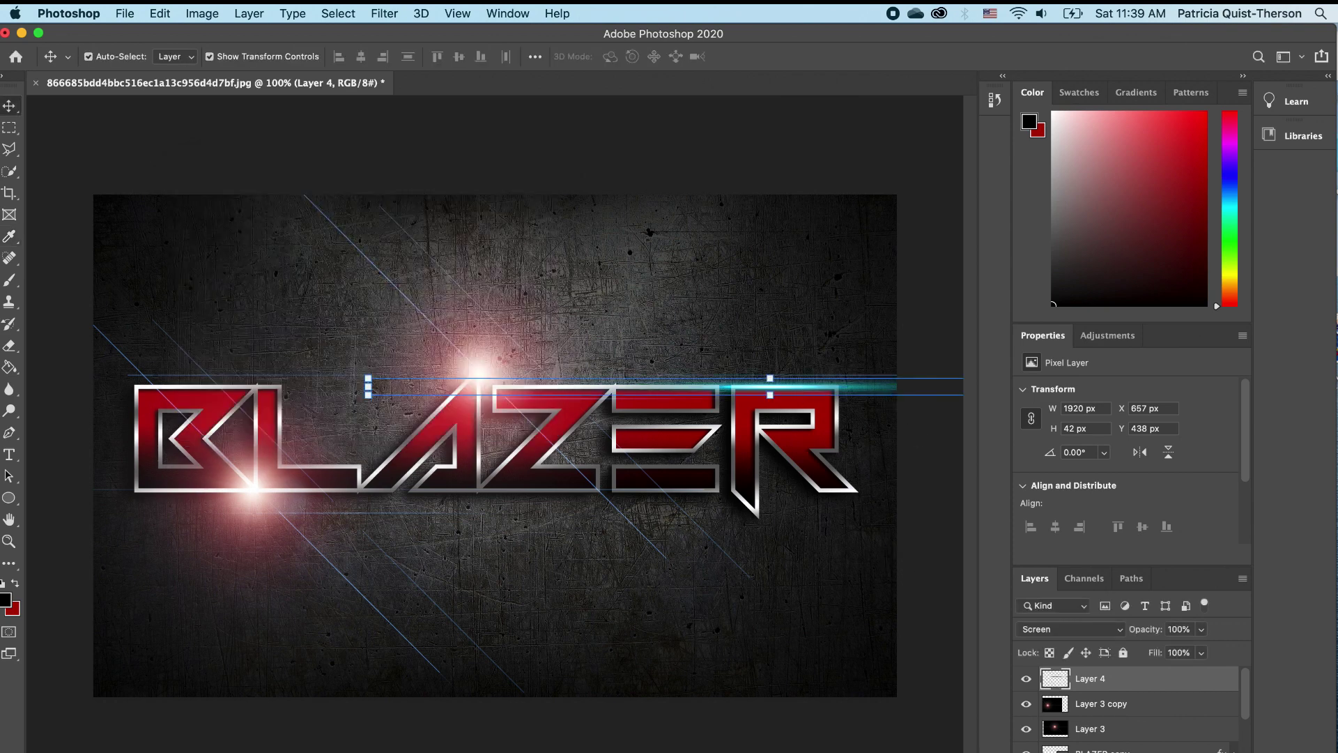
Copy the cyan streak to BLAZER's base, then rotate a third copy upright near the E.
{"action": "left_click", "coordinate": [835, 444], "text": "alt"}
{"action": "mouse_move", "coordinate": [836, 446]}
{"action": "left_mouse_down"}
{"action": "mouse_move", "coordinate": [802, 389]}
{"action": "mouse_move", "coordinate": [774, 505]}
{"action": "mouse_move", "coordinate": [586, 515]}
{"action": "mouse_move", "coordinate": [569, 499]}
{"action": "left_mouse_up"}
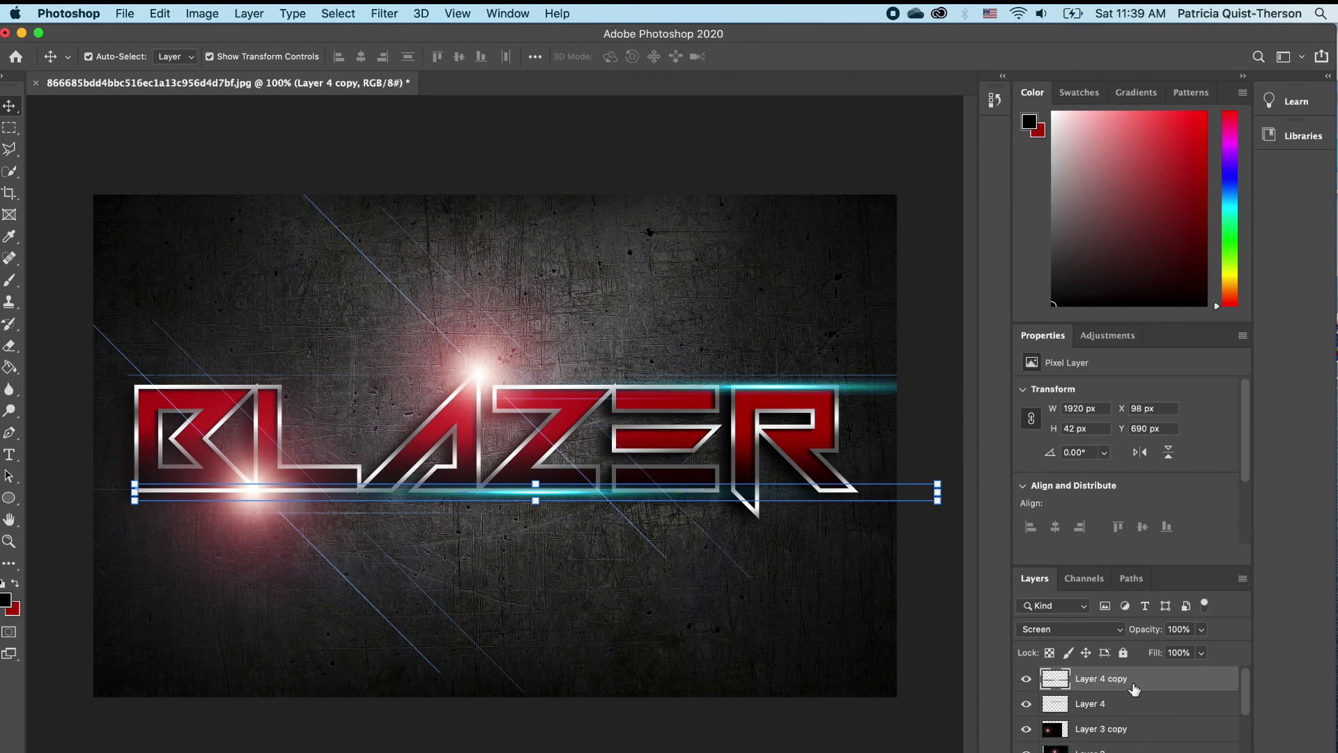
{"action": "key", "text": "super+j"}
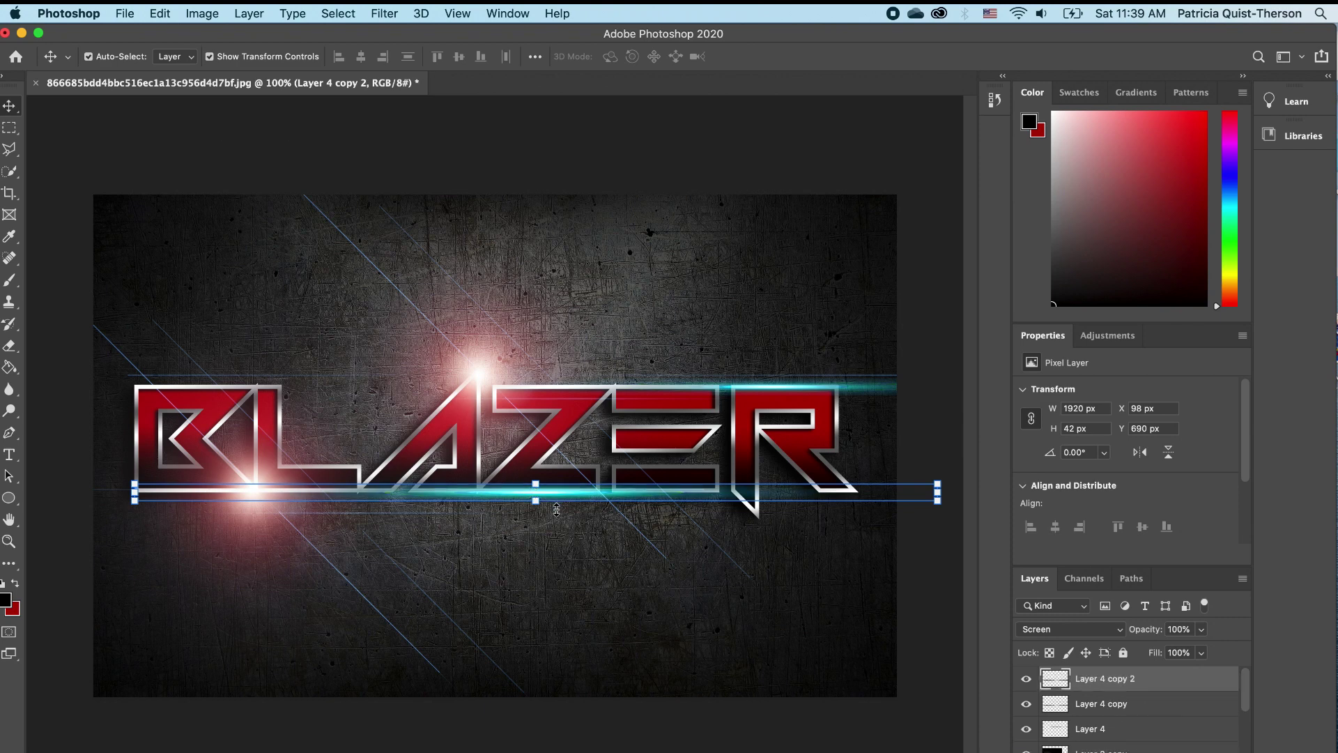
{"action": "left_click_drag", "start_coordinate": [581, 477], "coordinate": [583, 479]}
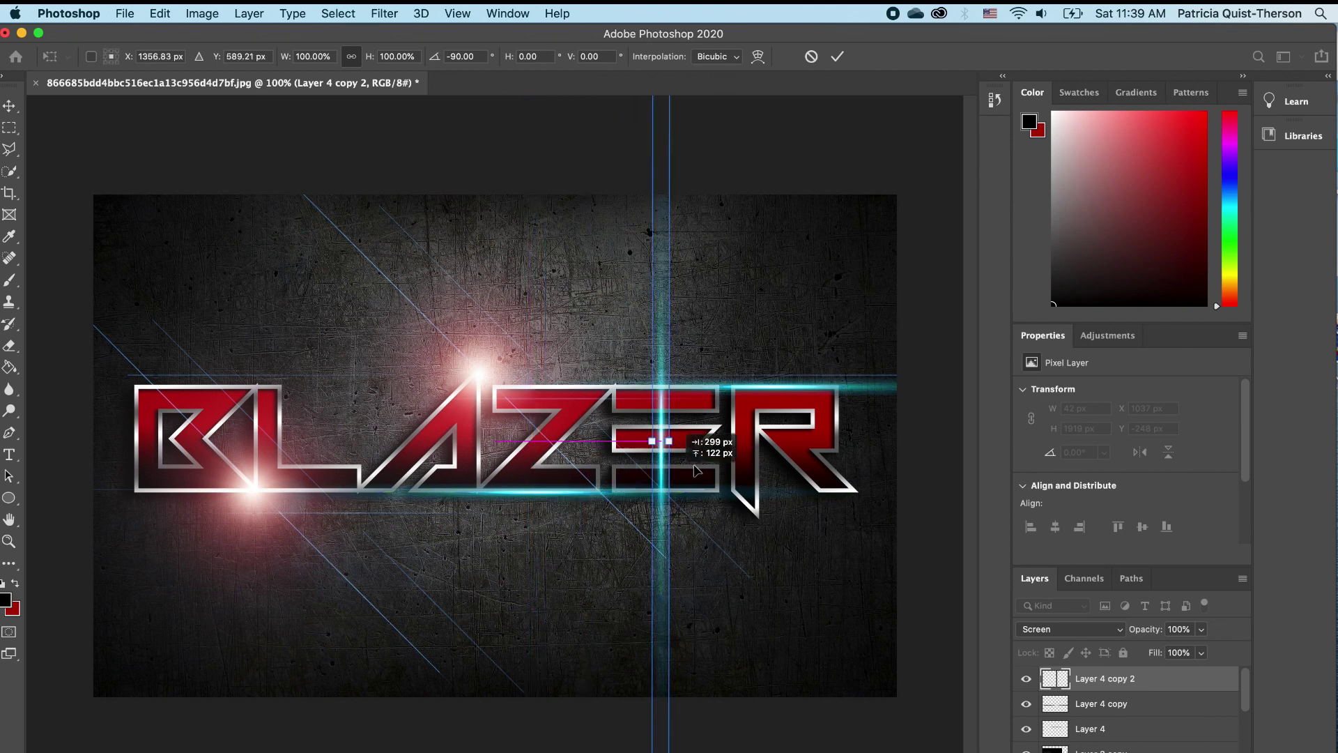